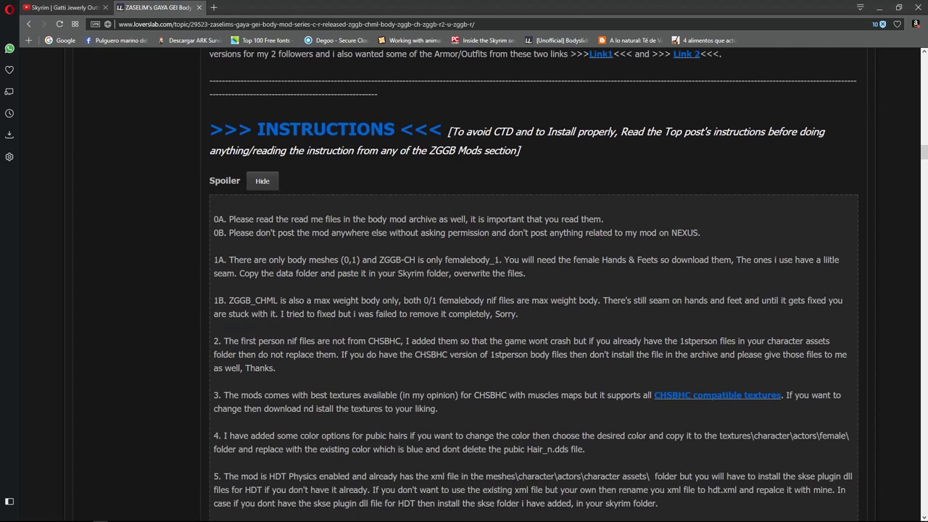
# Review the mod topic's installation instructions and the ZGGB_CHML read me text, and return to the Introduction at the topic's start.
pyautogui.scroll(-3, 463, 290)
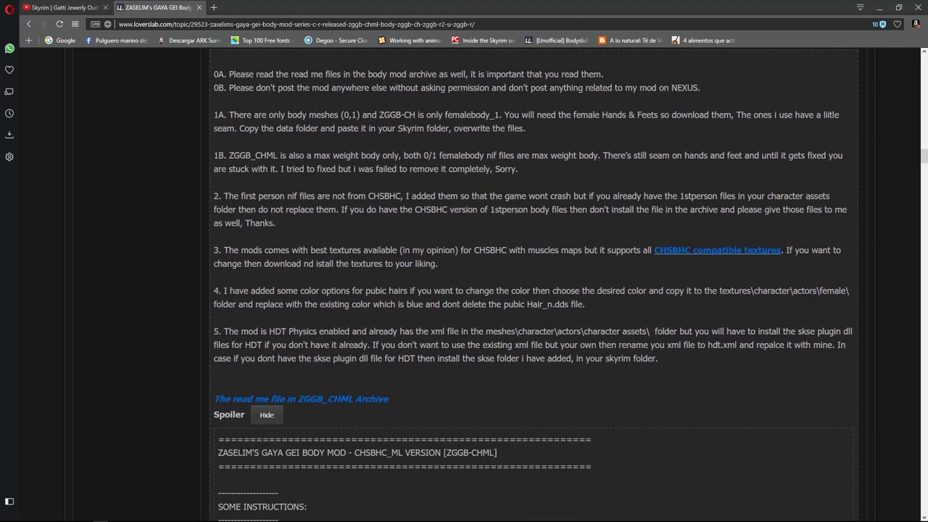
pyautogui.scroll(2, 464, 290)
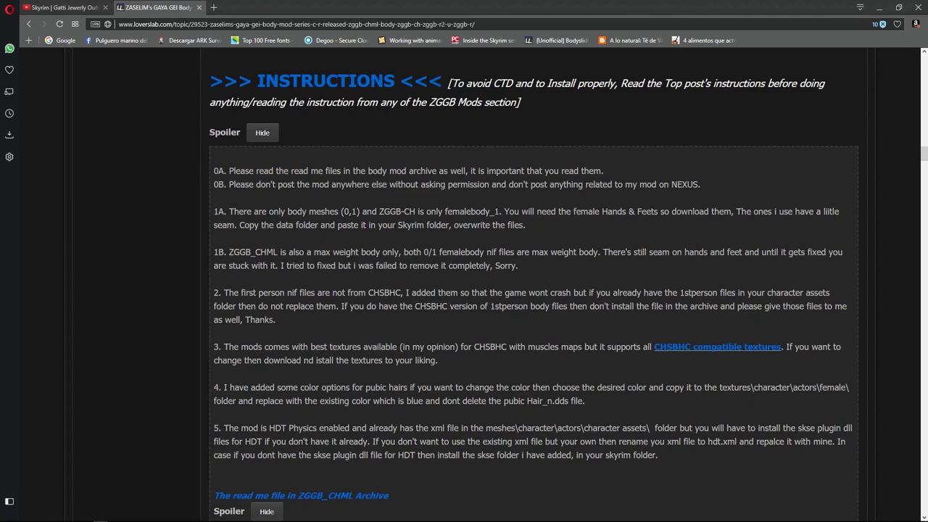
pyautogui.scroll(-3, 463, 289)
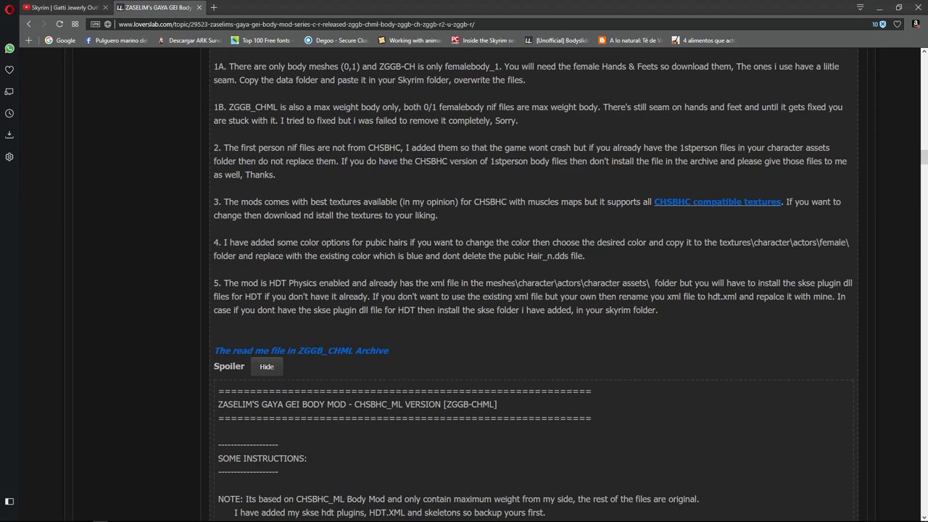
pyautogui.scroll(-7, 533, 288)
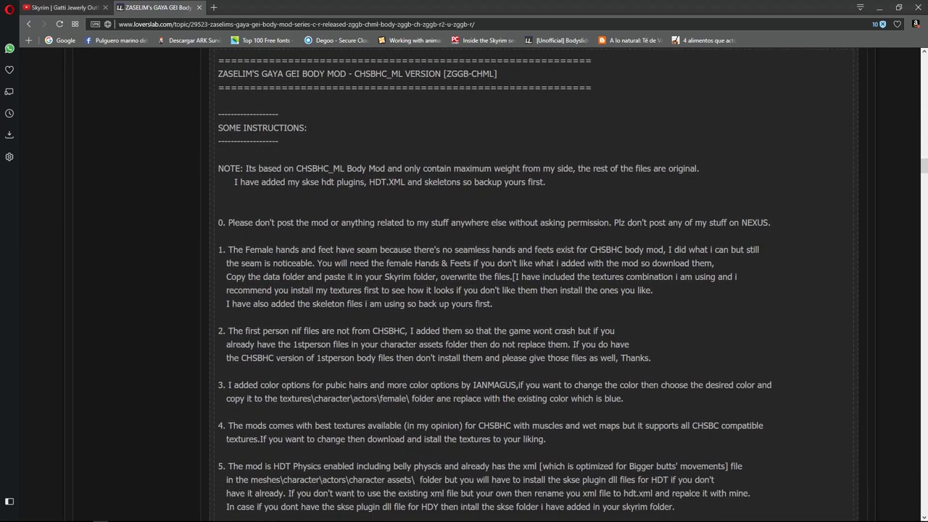
pyautogui.scroll(-1, 529, 285)
pyautogui.scroll(-5, 494, 281)
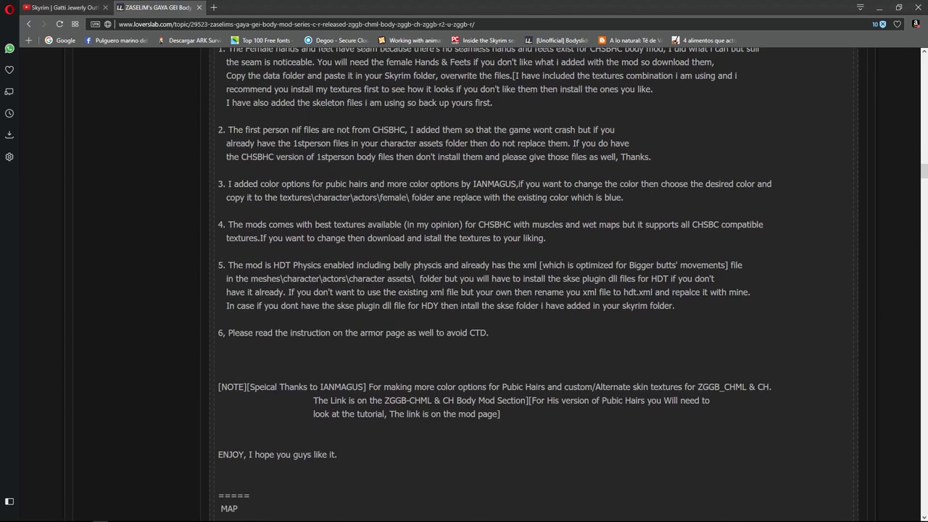
pyautogui.scroll(3, 495, 281)
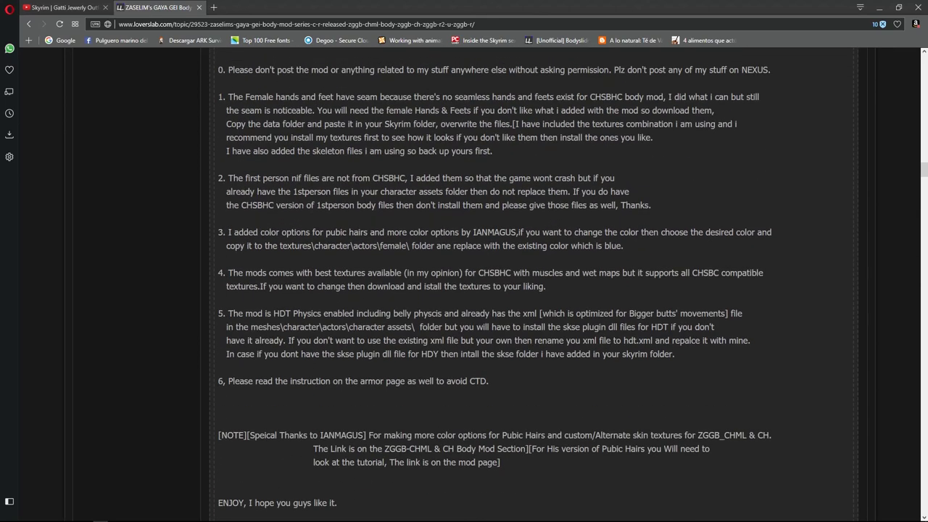
pyautogui.scroll(15, 494, 281)
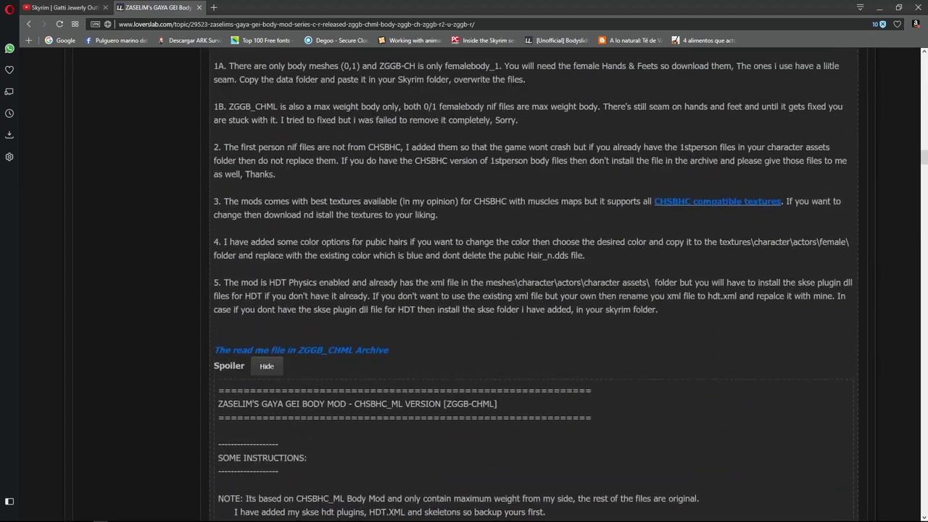
pyautogui.scroll(20, 494, 281)
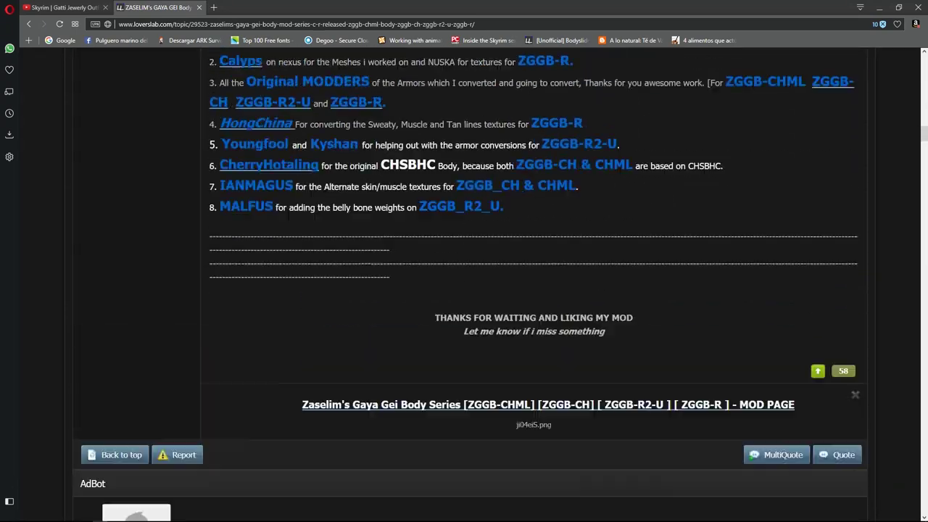
pyautogui.scroll(20, 494, 281)
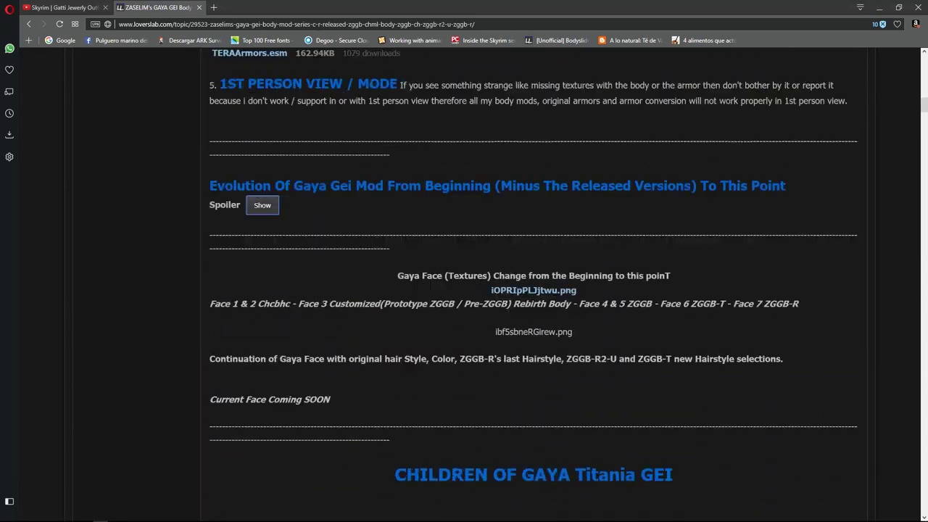
pyautogui.scroll(20, 494, 282)
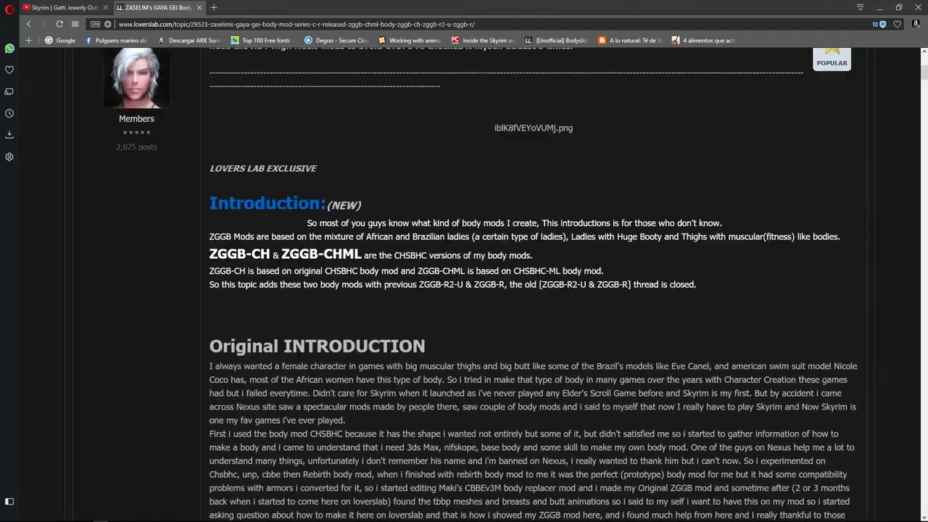
pyautogui.scroll(3, 494, 281)
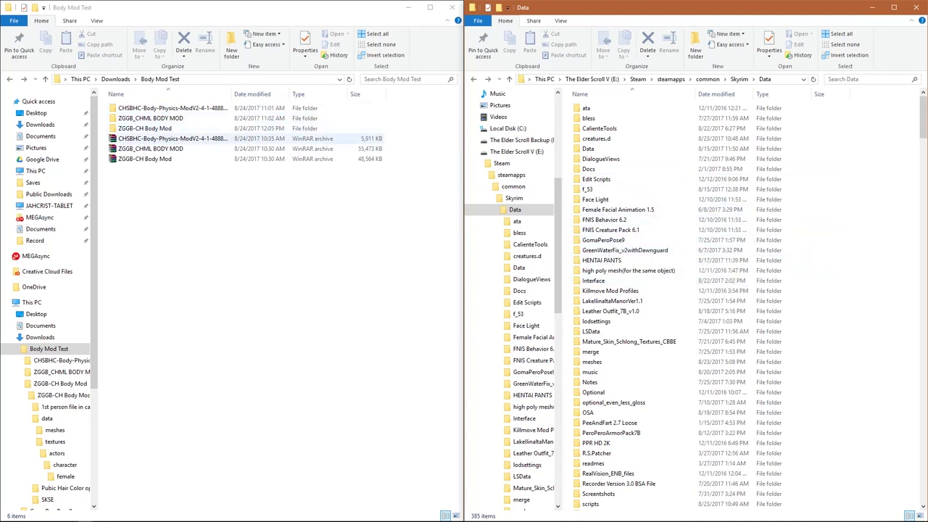
pyautogui.click(173, 138)
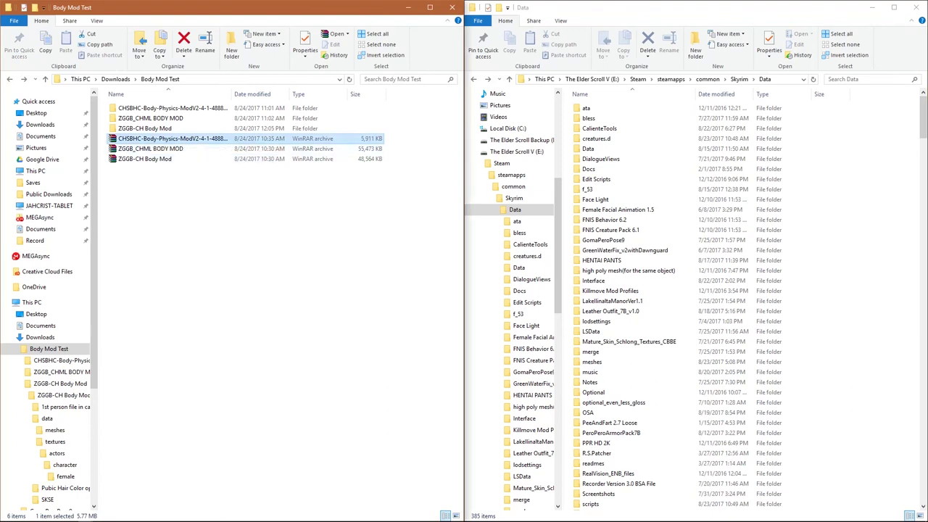
pyautogui.click(150, 148)
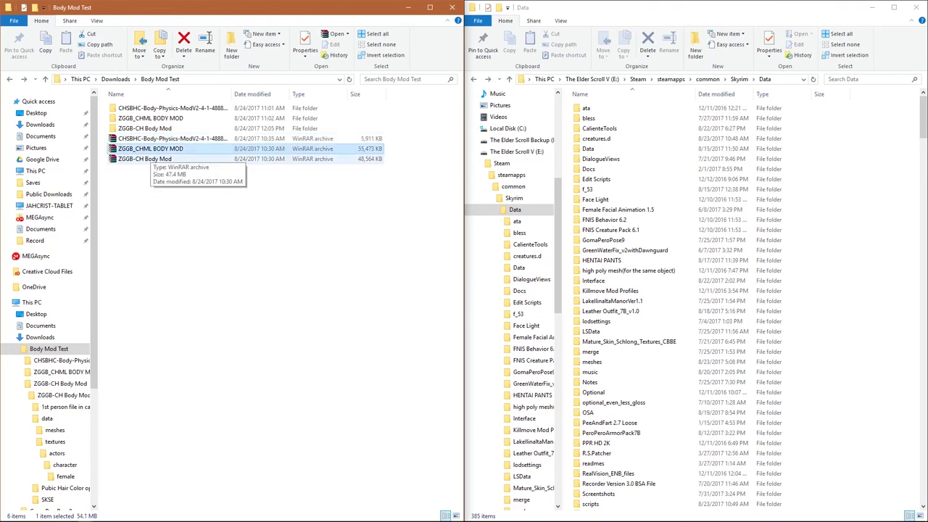
pyautogui.click(145, 159)
pyautogui.press('Up')
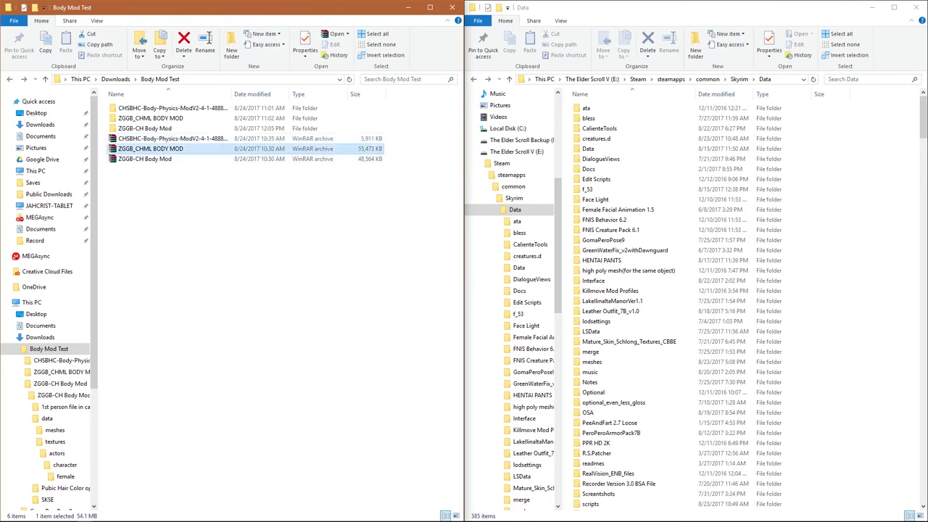
# Open the extracted CHSBHC-Body-Physics mod's meshes\actors\character\animations\female folder.
pyautogui.doubleClick(134, 109)
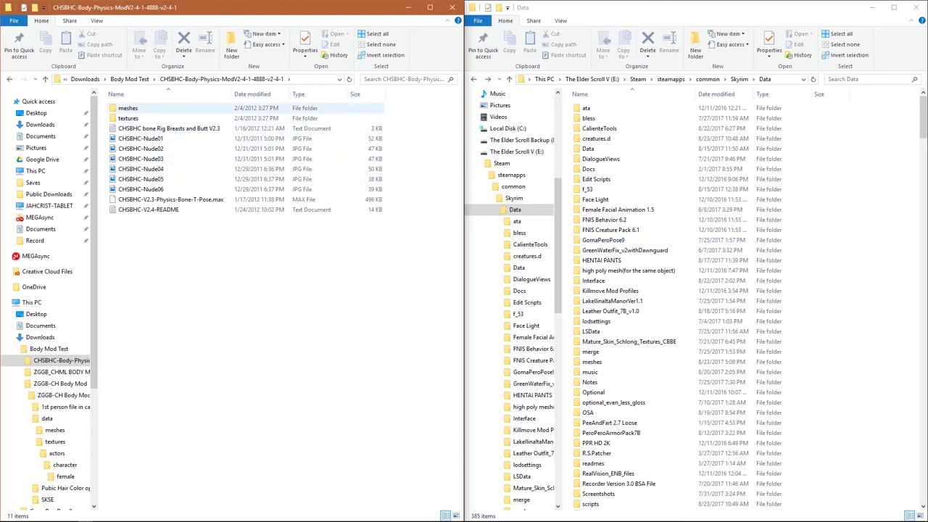
pyautogui.doubleClick(127, 108)
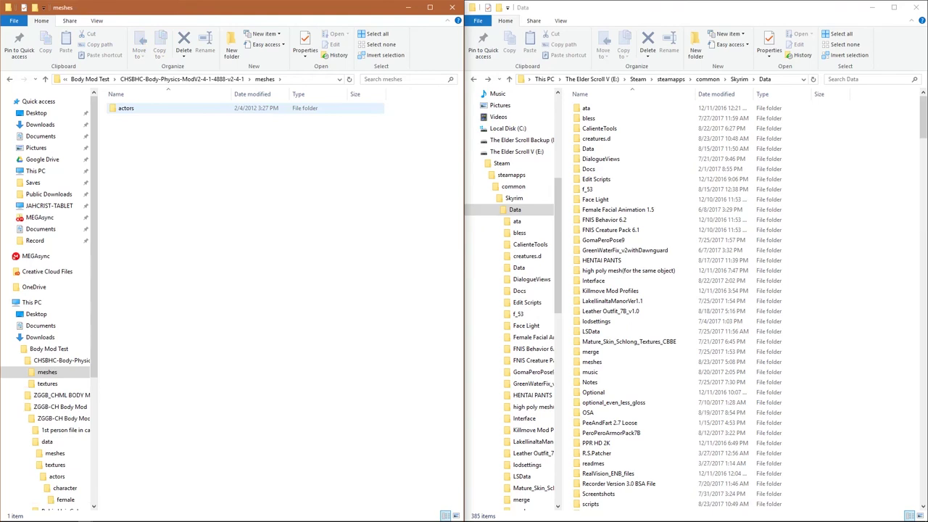
pyautogui.doubleClick(128, 108)
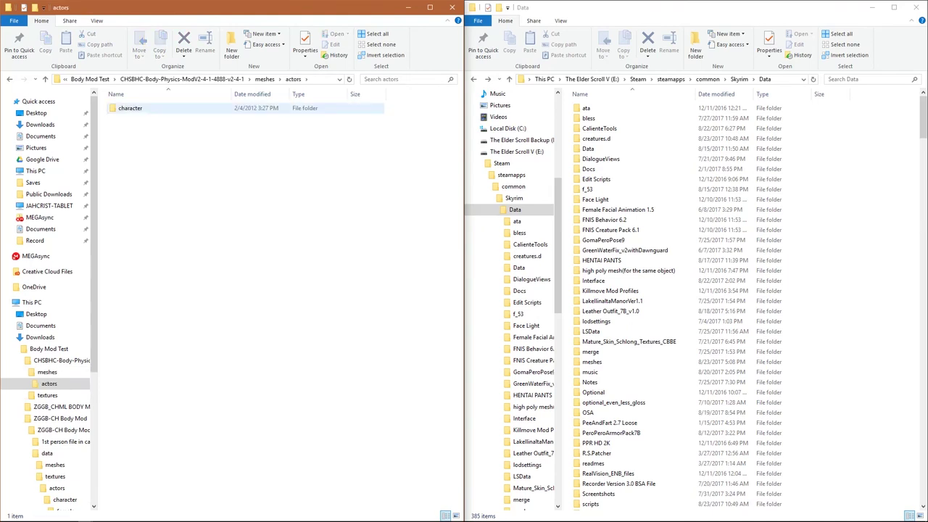
pyautogui.doubleClick(127, 108)
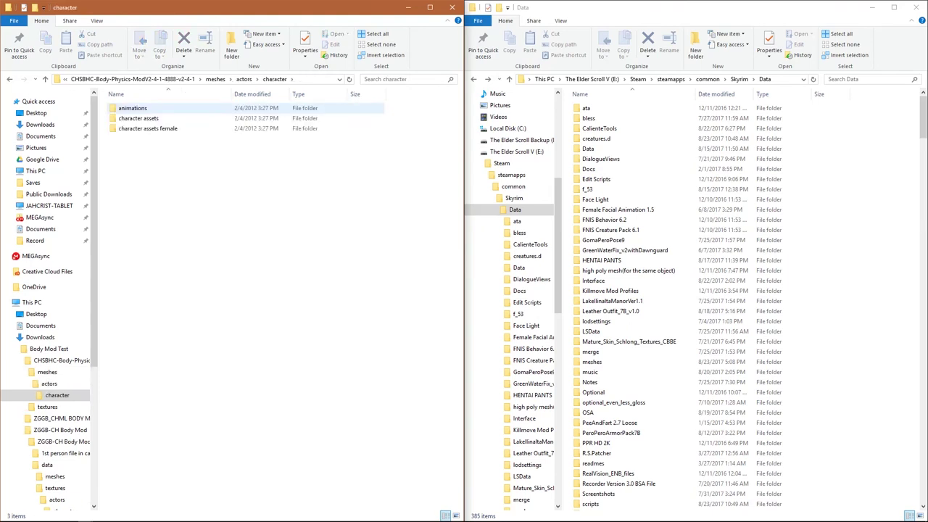
pyautogui.doubleClick(127, 108)
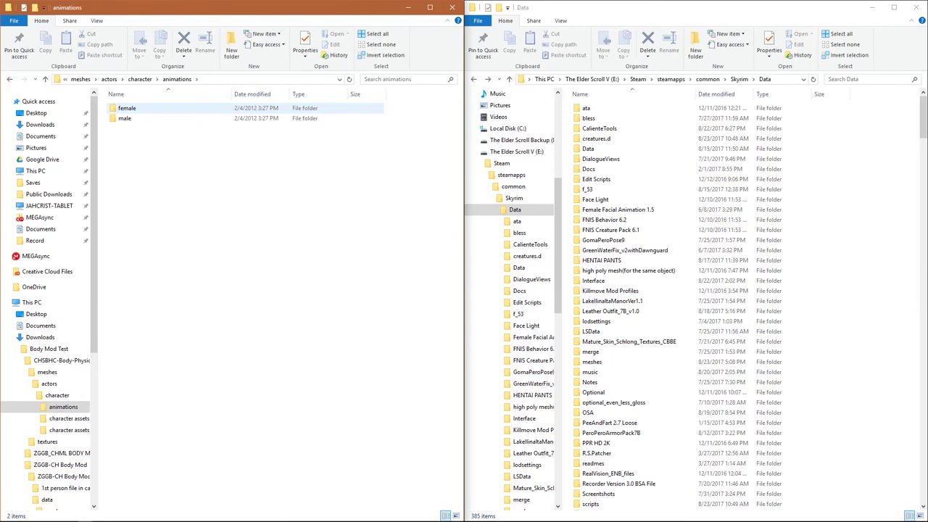
pyautogui.doubleClick(128, 108)
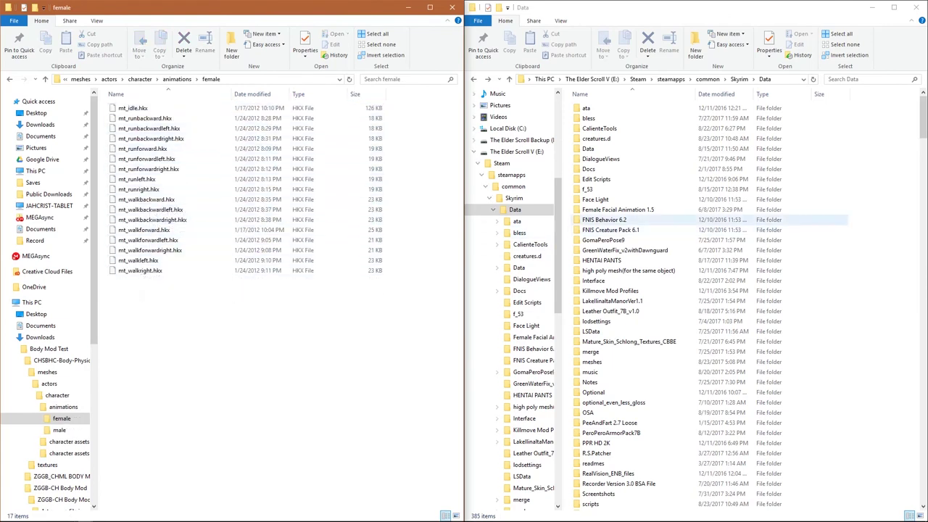
# Open the matching meshes\actors\character\animations\female folder inside Skyrim's Data folder.
pyautogui.doubleClick(591, 361)
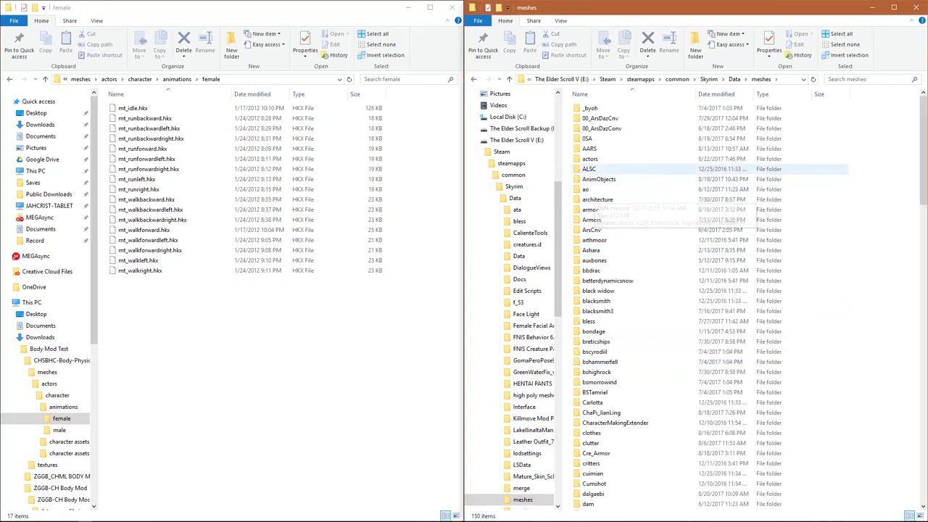
pyautogui.doubleClick(589, 159)
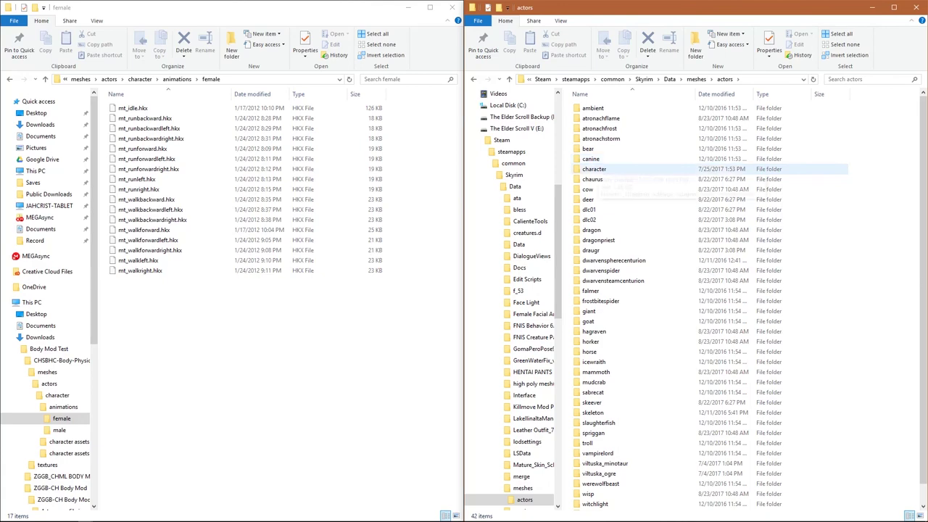
pyautogui.doubleClick(593, 169)
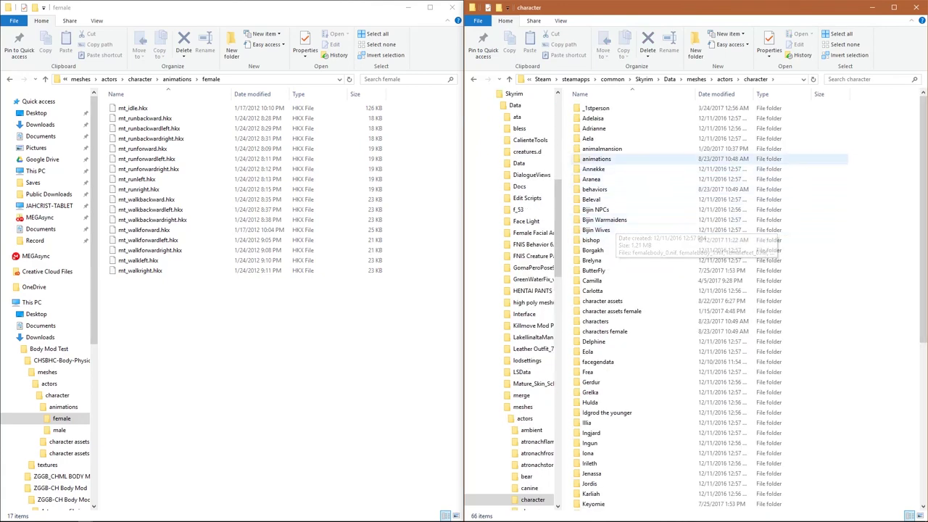
pyautogui.doubleClick(596, 159)
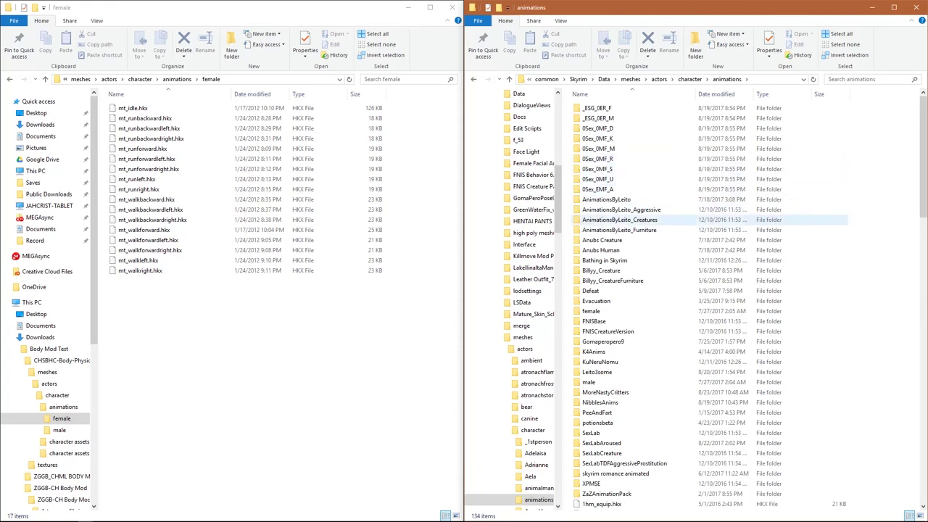
pyautogui.doubleClick(591, 311)
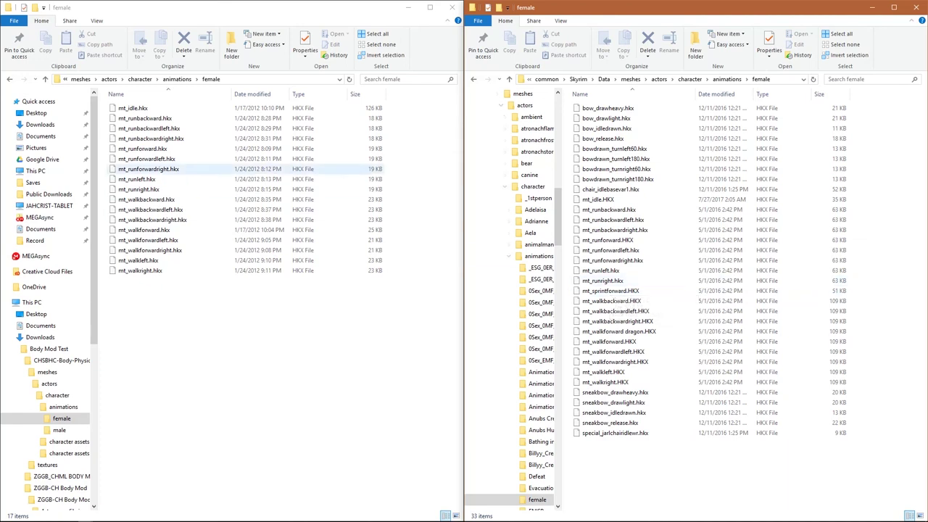
# Back up Skyrim's female animation files from mt_idle.HKX through mt_walkright.HKX into a RAR archive named Animation Backup.
pyautogui.click(132, 108)
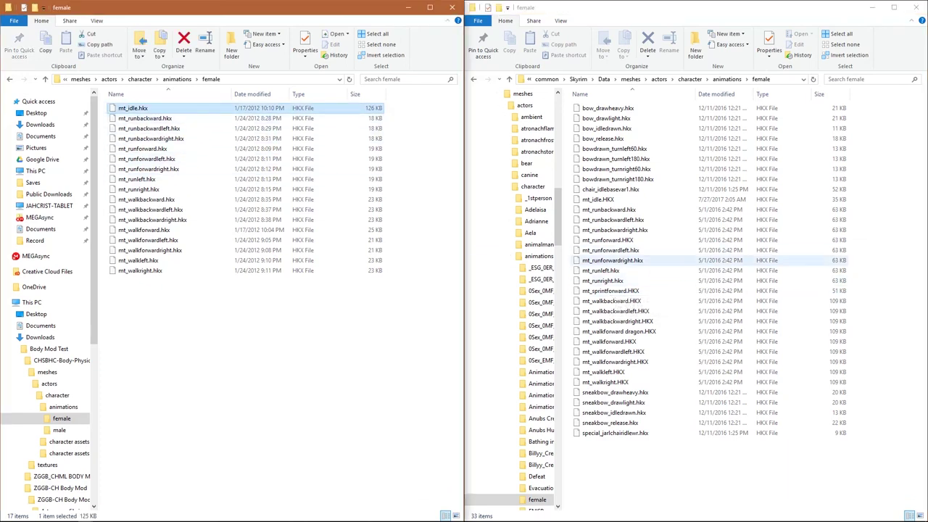
pyautogui.click(598, 199)
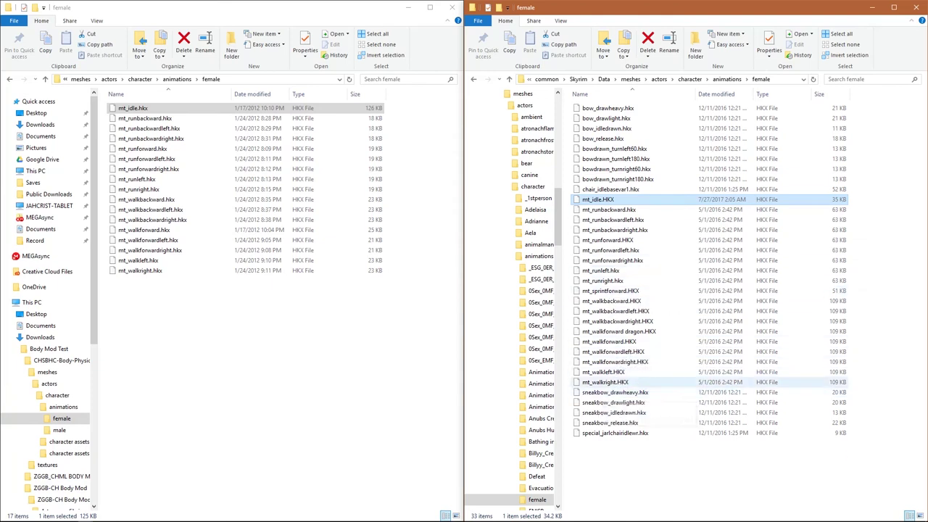
pyautogui.keyDown('shift'); pyautogui.click(605, 382); pyautogui.keyUp('shift')
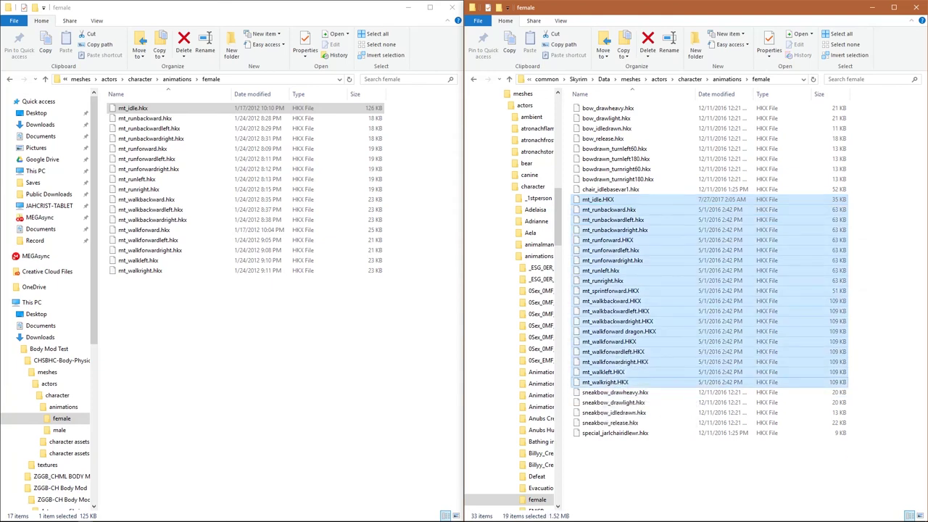
pyautogui.rightClick(600, 209)
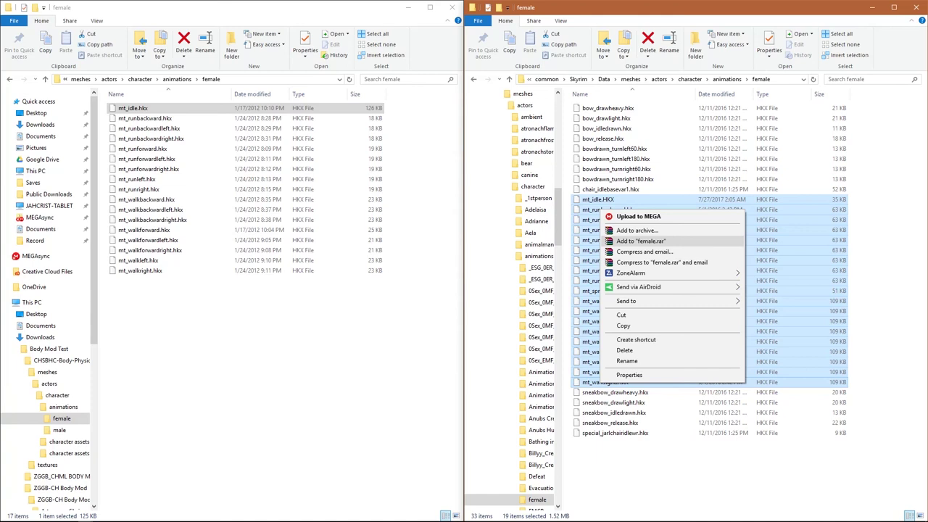
pyautogui.click(636, 229)
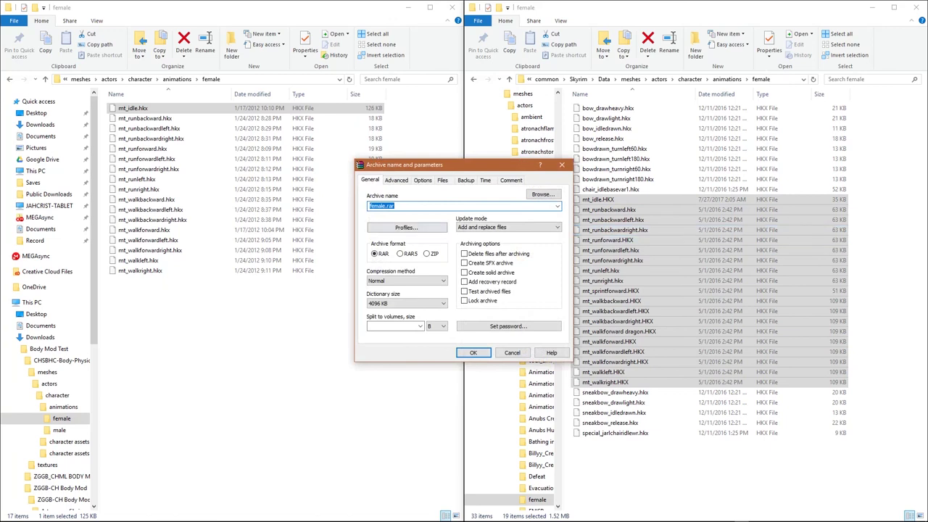
pyautogui.click(385, 205)
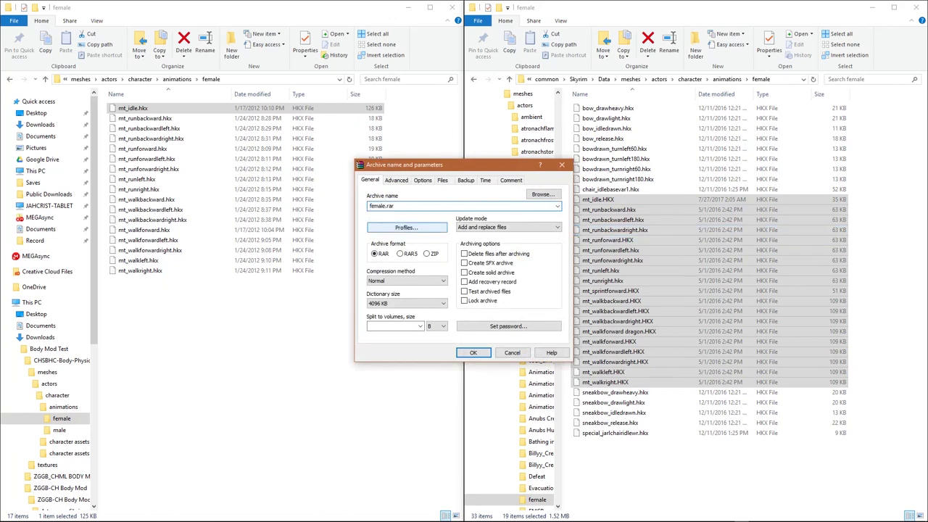
pyautogui.press('BackSpace')
pyautogui.press('BackSpace')
pyautogui.press('BackSpace')
pyautogui.press('BackSpace')
pyautogui.press('BackSpace')
pyautogui.press('BackSpace')
pyautogui.write('Animation Backup')
pyautogui.press('Return')
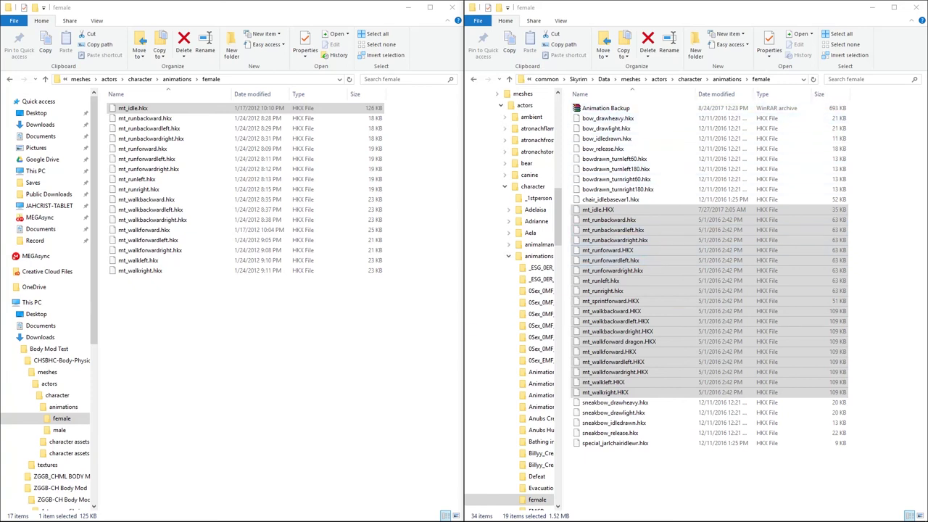
# Open the male animations folder of the CHSBHC mod, beside its female folder.
pyautogui.click(276, 348)
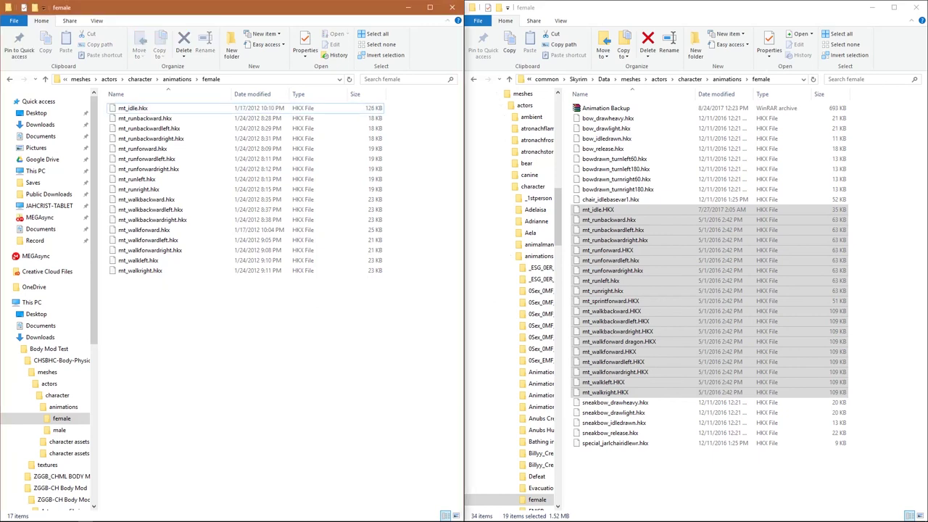
pyautogui.hotkey('alt', 'Up')
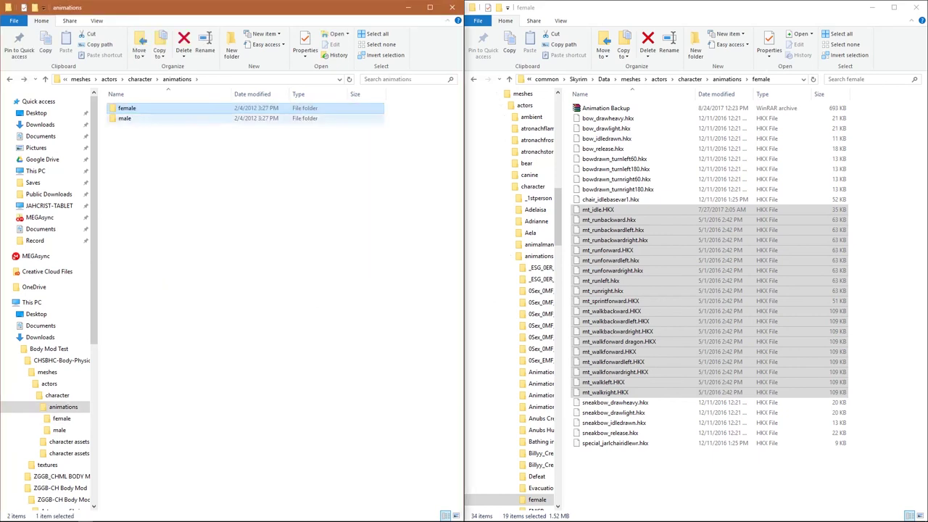
pyautogui.doubleClick(125, 118)
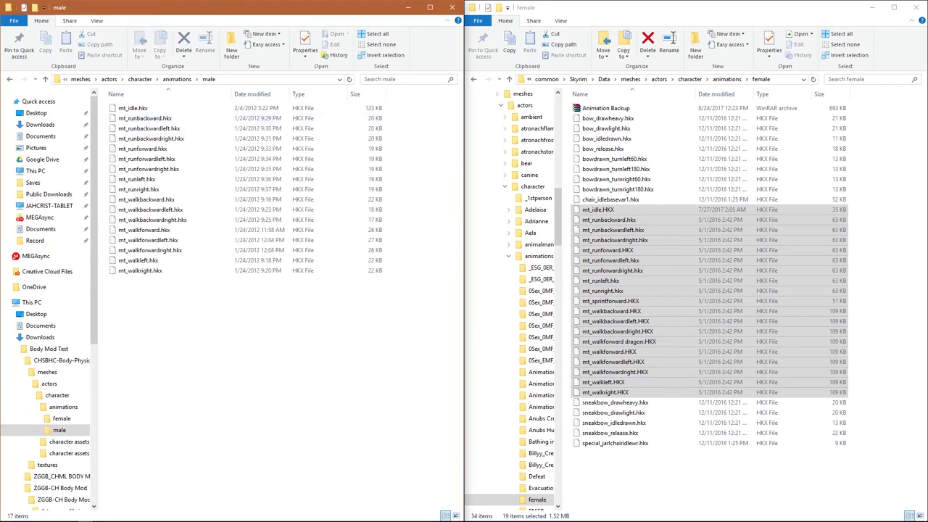
# Open the male animations folder inside Skyrim's Data folder to compare it with the mod's male files.
pyautogui.hotkey('alt', 'Tab')
pyautogui.hotkey('alt', 'Up')
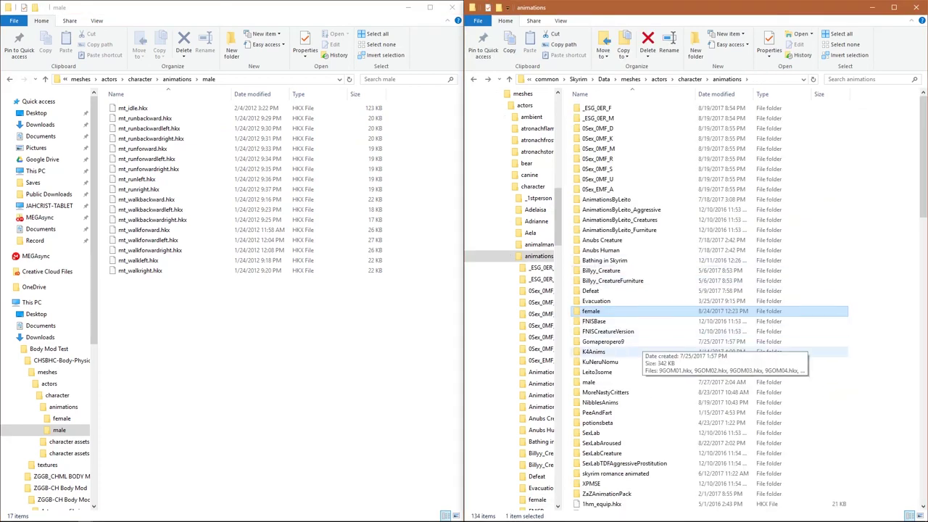
pyautogui.doubleClick(589, 382)
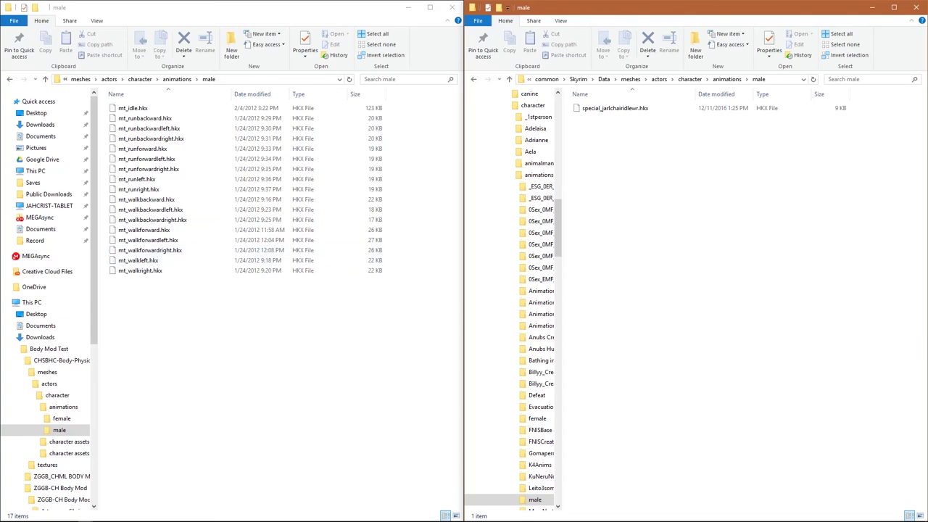
# Go back up from Skyrim's male animations folder to the Data folder.
pyautogui.hotkey('alt', 'Up')
pyautogui.hotkey('alt', 'Up')
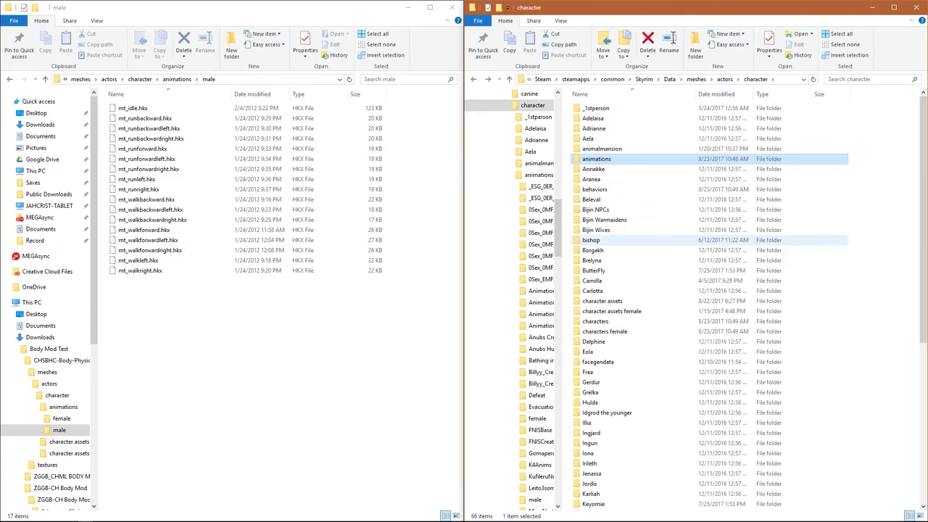
pyautogui.hotkey('alt', 'Up')
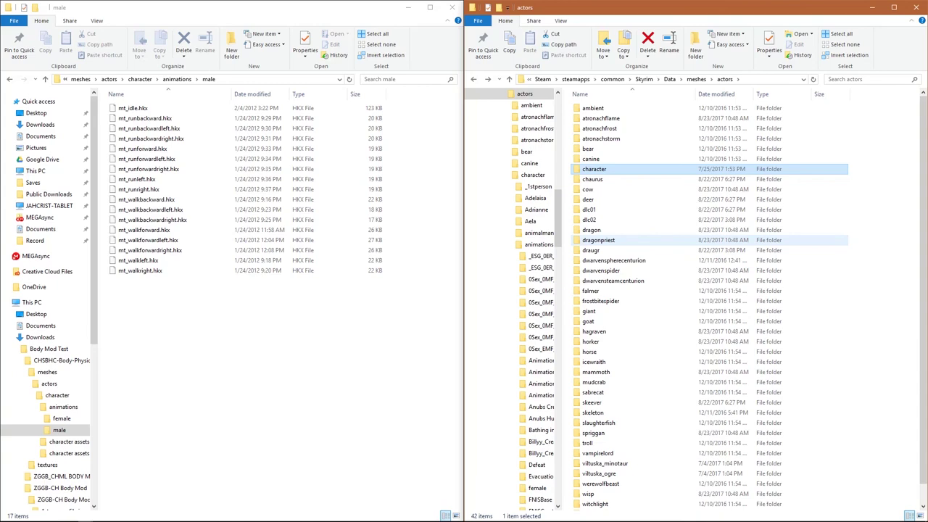
pyautogui.hotkey('alt', 'Up')
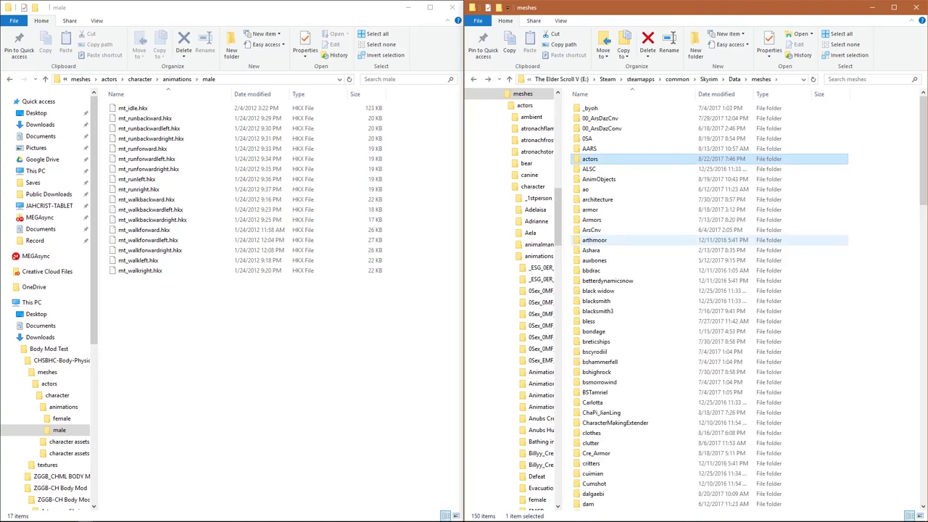
pyautogui.hotkey('alt', 'Up')
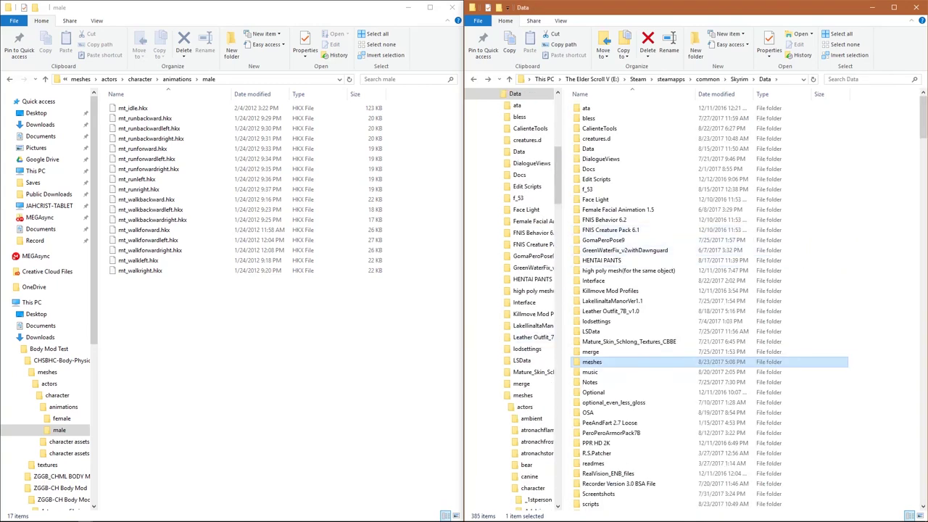
# Open the CHSBHC mod's meshes\actors\character\character assets folder.
pyautogui.hotkey('alt', 'Tab')
pyautogui.hotkey('alt', 'Up')
pyautogui.hotkey('alt', 'Up')
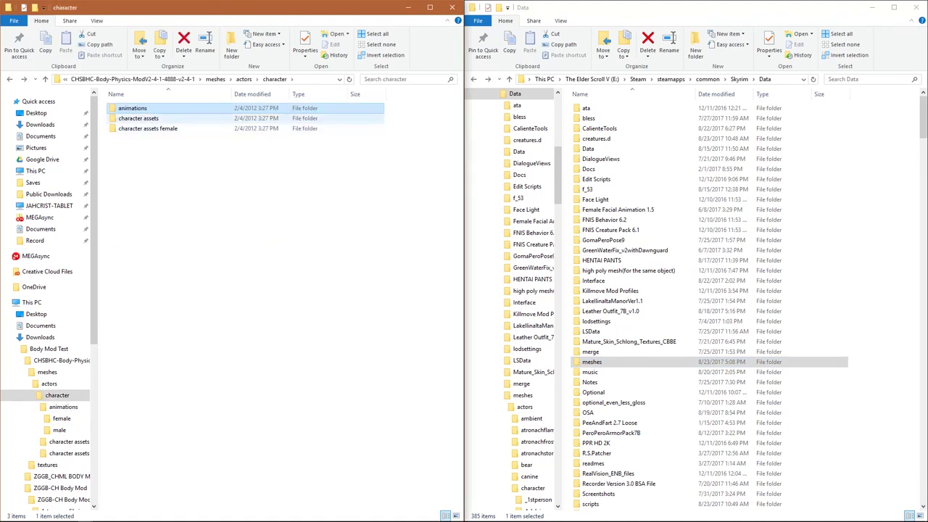
pyautogui.doubleClick(138, 118)
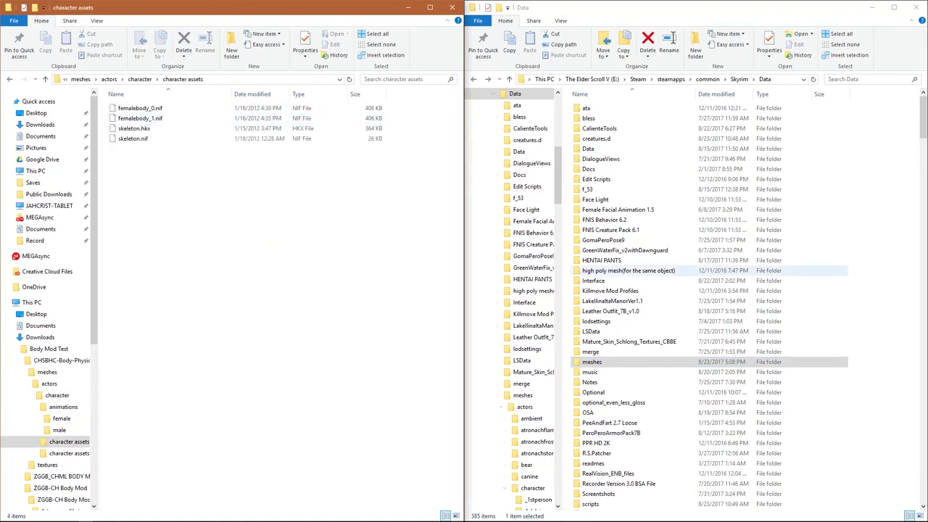
# Open the matching meshes\actors\character\character assets folder inside Skyrim's Data folder.
pyautogui.doubleClick(591, 360)
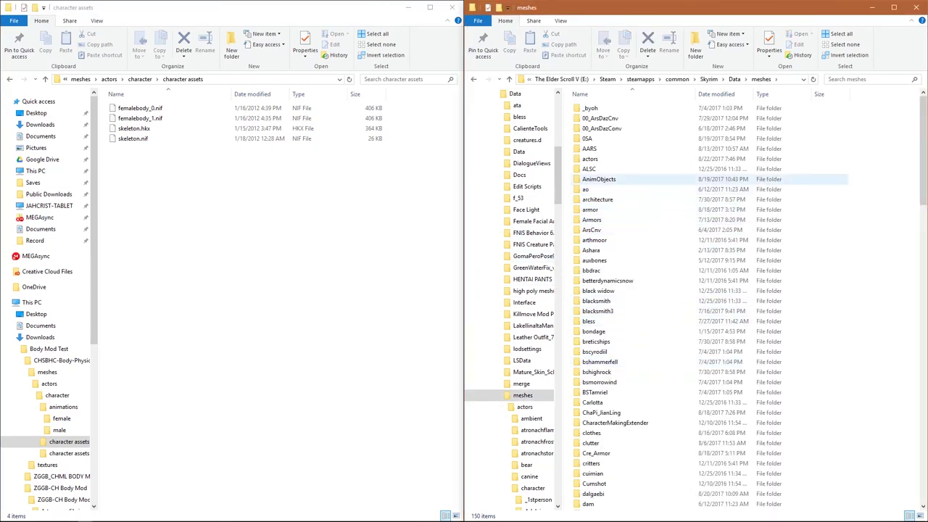
pyautogui.doubleClick(590, 158)
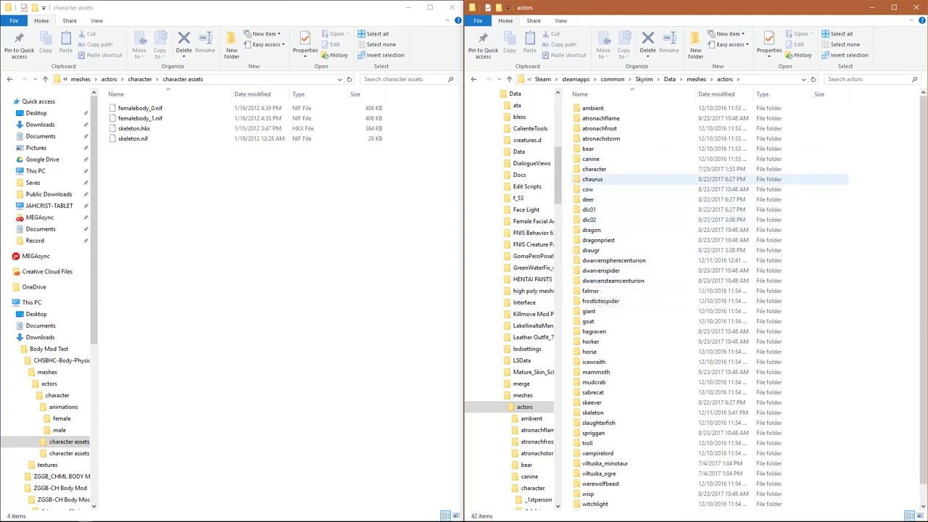
pyautogui.doubleClick(594, 169)
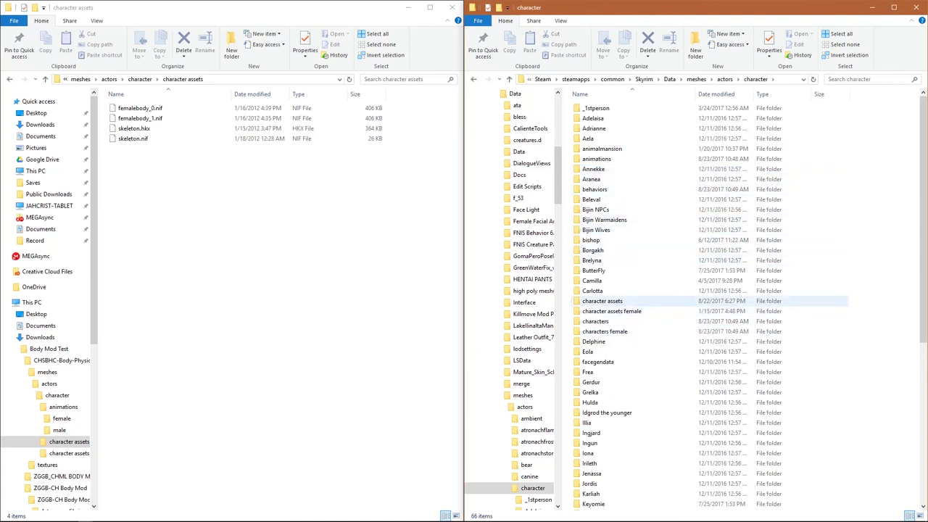
pyautogui.doubleClick(601, 300)
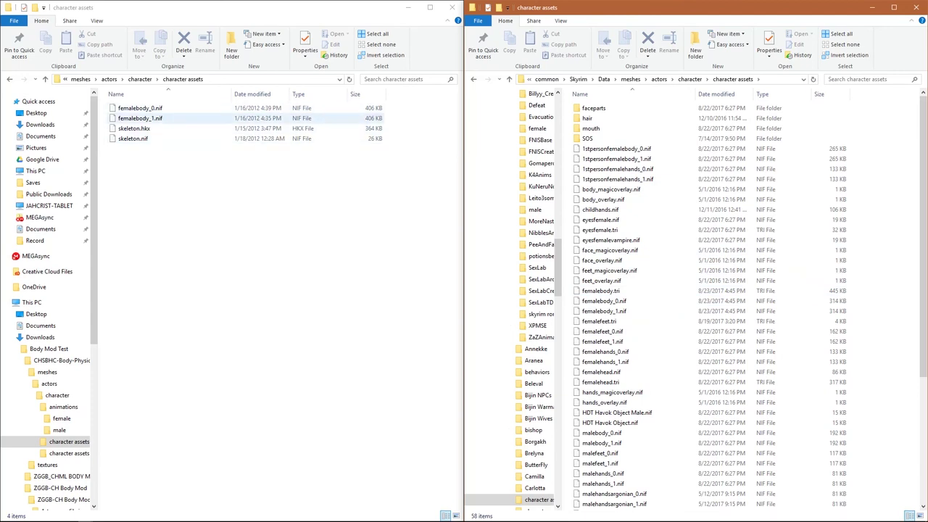
# Back up Skyrim's femalebody_0.nif, femalebody_1.nif, skeleton.hkx and skeleton.nif from the character assets folder into character assets.rar.
pyautogui.click(140, 118)
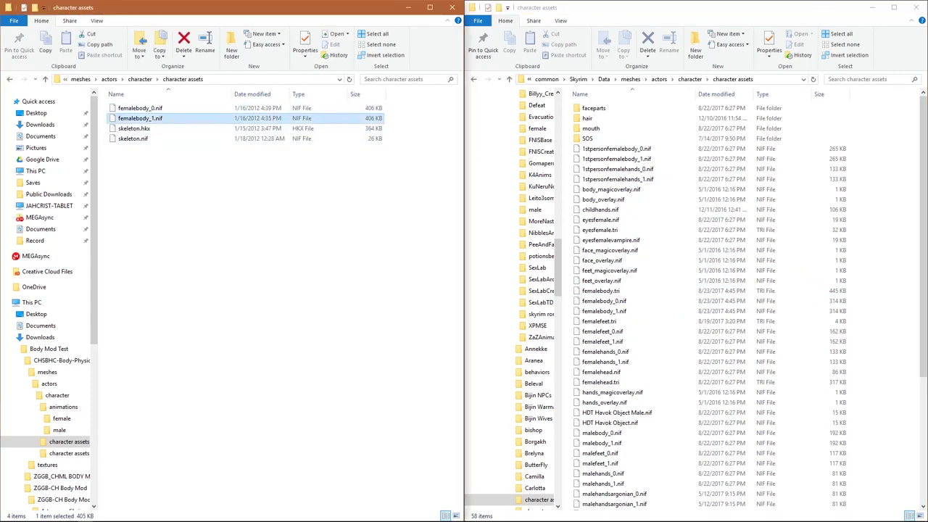
pyautogui.click(132, 138)
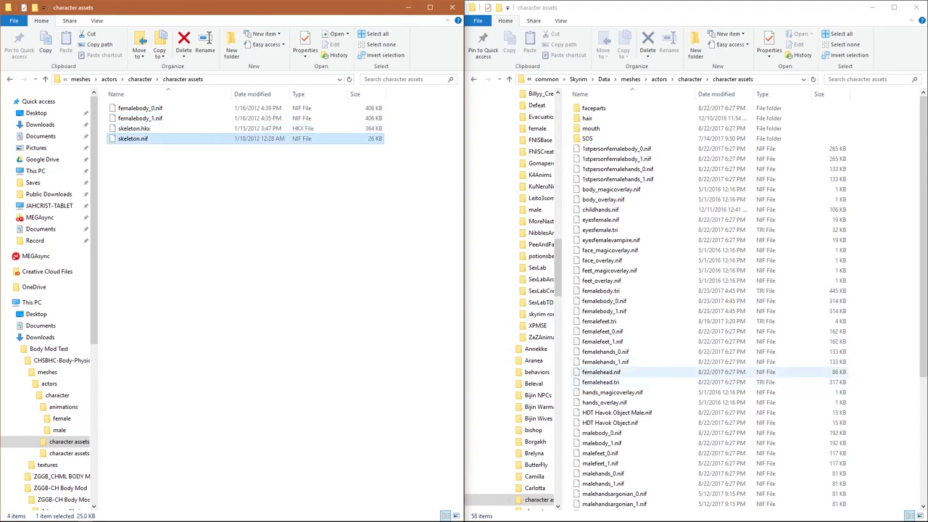
pyautogui.scroll(-5, 602, 372)
pyautogui.scroll(2, 608, 373)
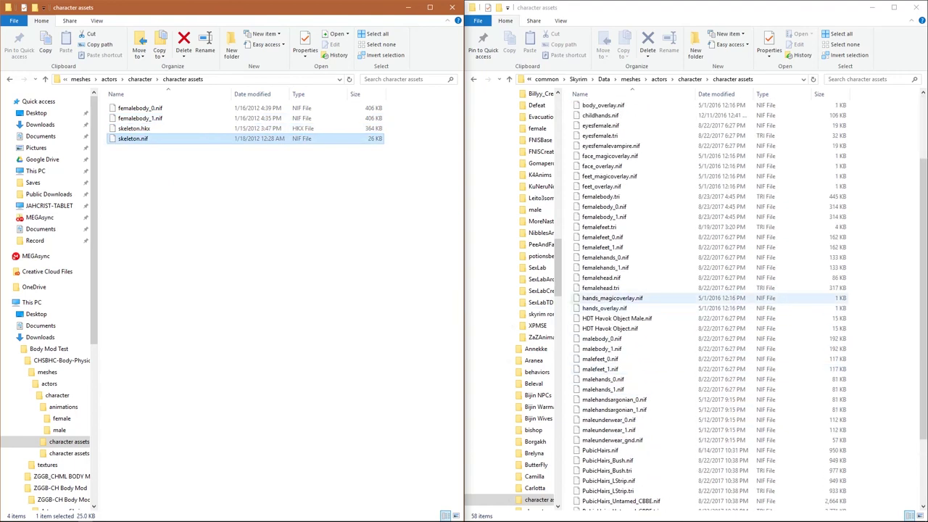
pyautogui.click(603, 207)
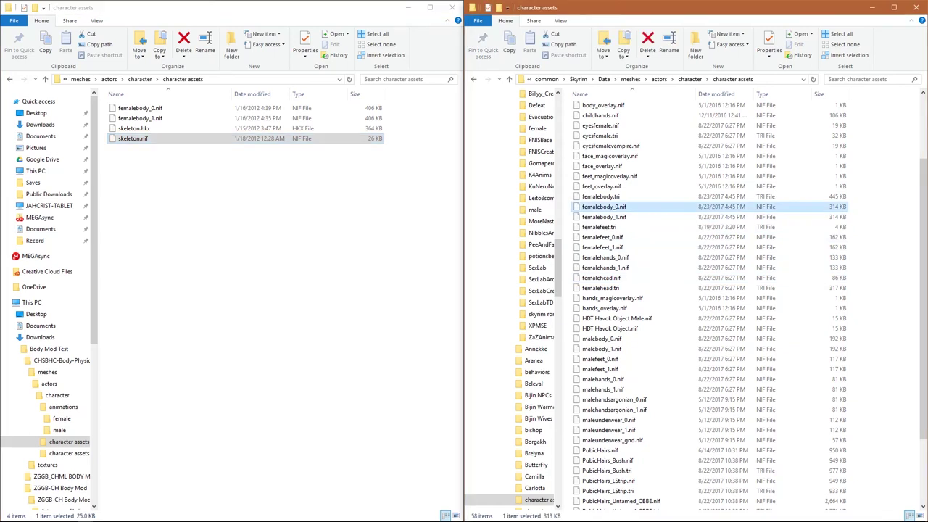
pyautogui.keyDown('shift'); pyautogui.click(604, 216); pyautogui.keyUp('shift')
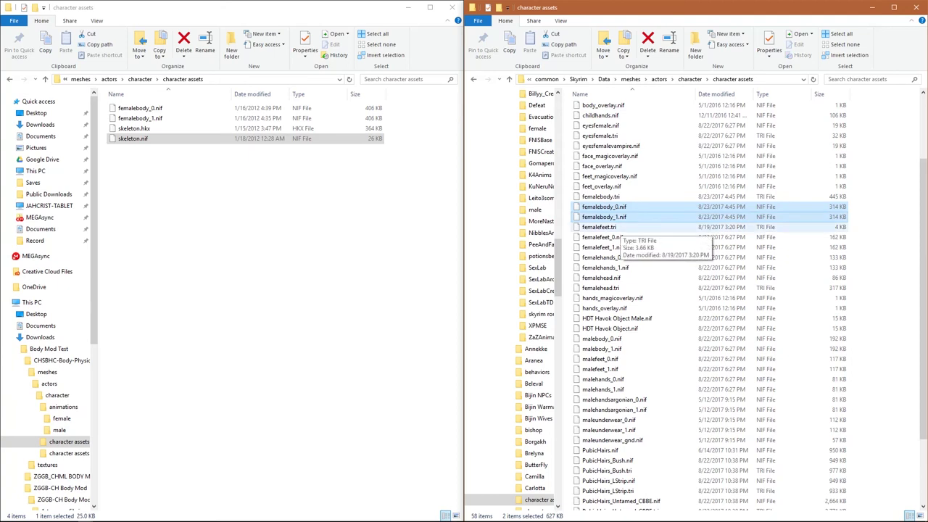
pyautogui.scroll(-3, 612, 228)
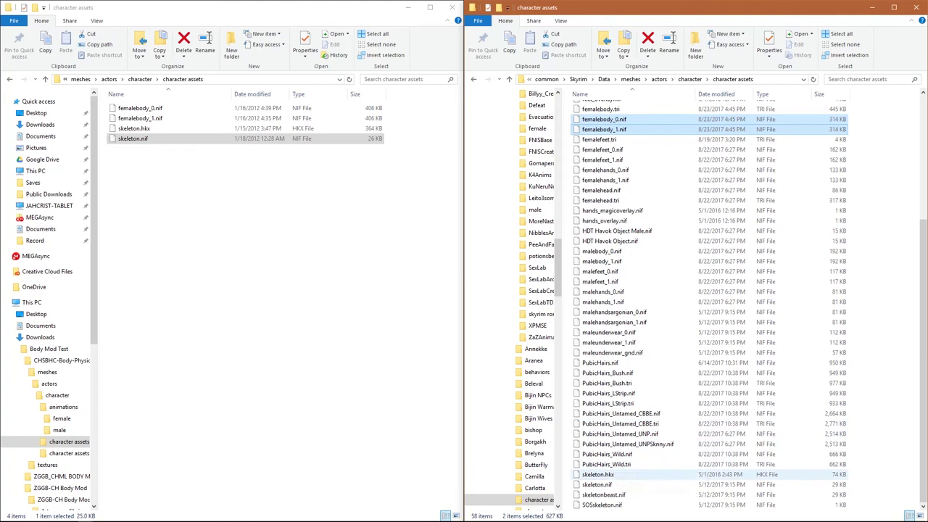
pyautogui.keyDown('ctrl'); pyautogui.click(598, 474); pyautogui.keyUp('ctrl')
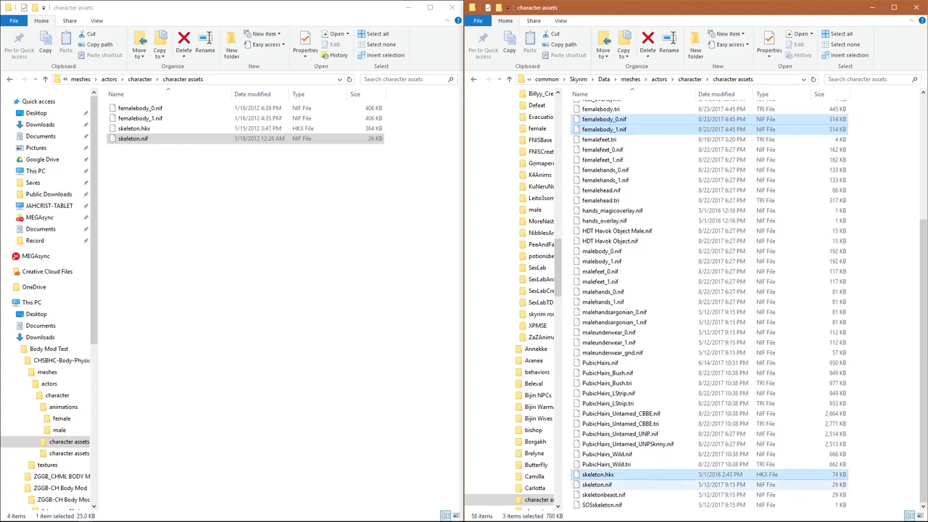
pyautogui.keyDown('ctrl'); pyautogui.click(596, 484); pyautogui.keyUp('ctrl')
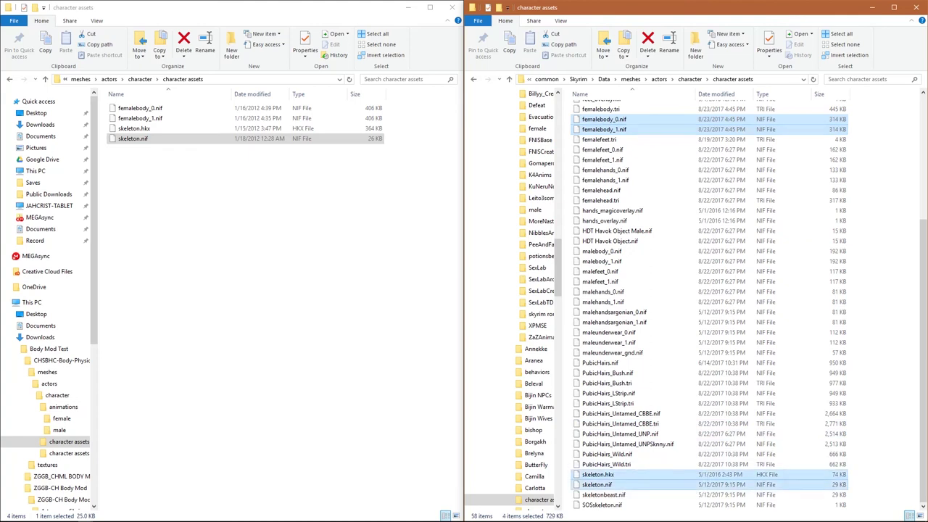
pyautogui.rightClick(604, 484)
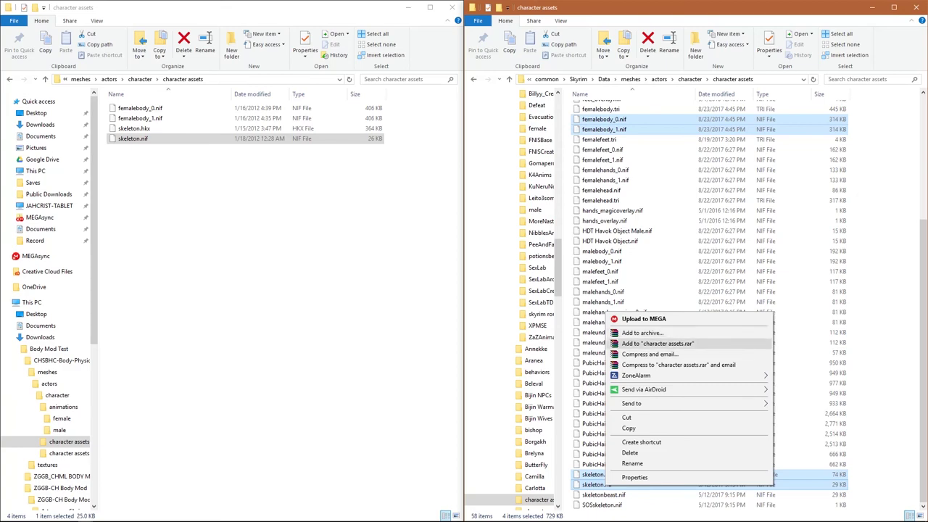
pyautogui.click(657, 343)
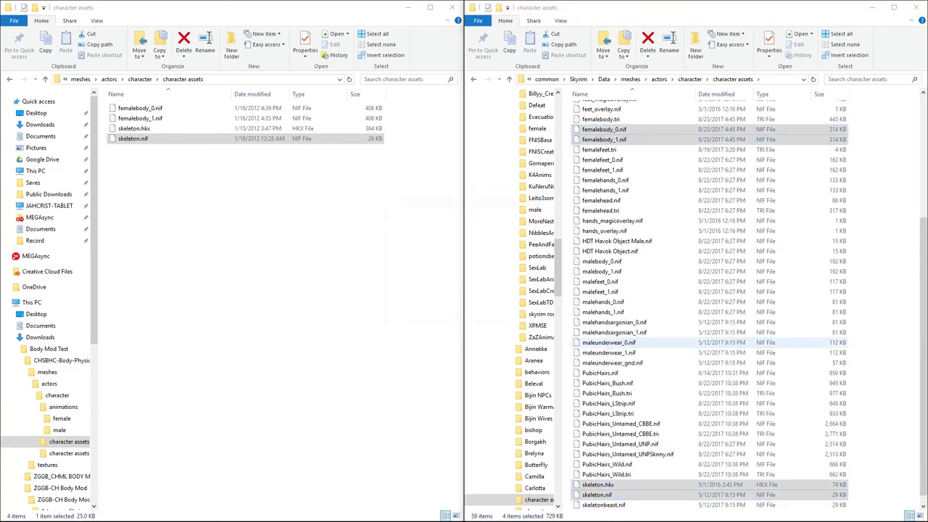
pyautogui.scroll(6, 709, 305)
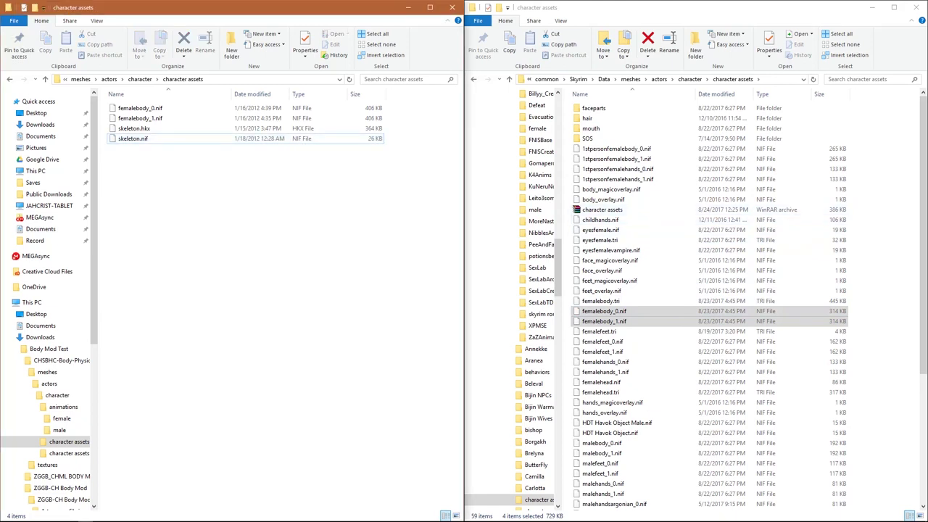
# Open the character assets female folder in both the CHSBHC mod and Skyrim's Data folder.
pyautogui.hotkey('alt', 'Up')
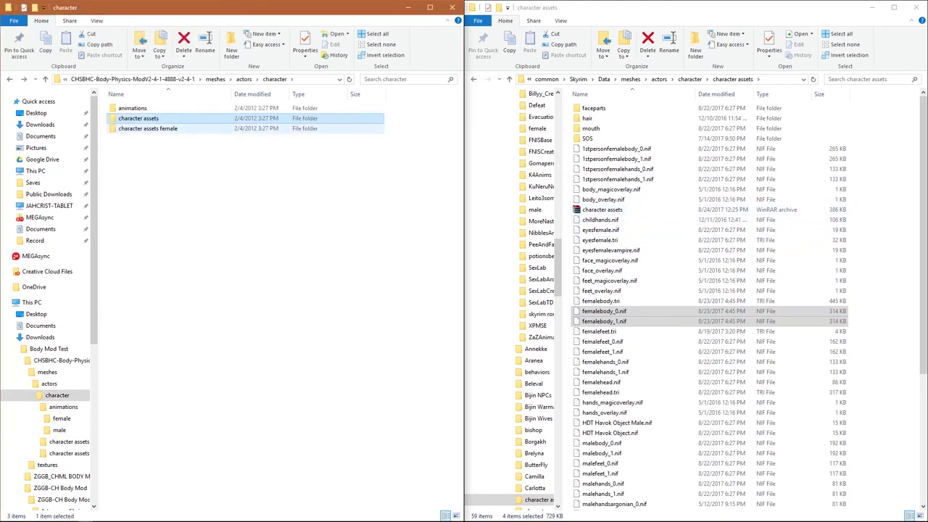
pyautogui.doubleClick(147, 128)
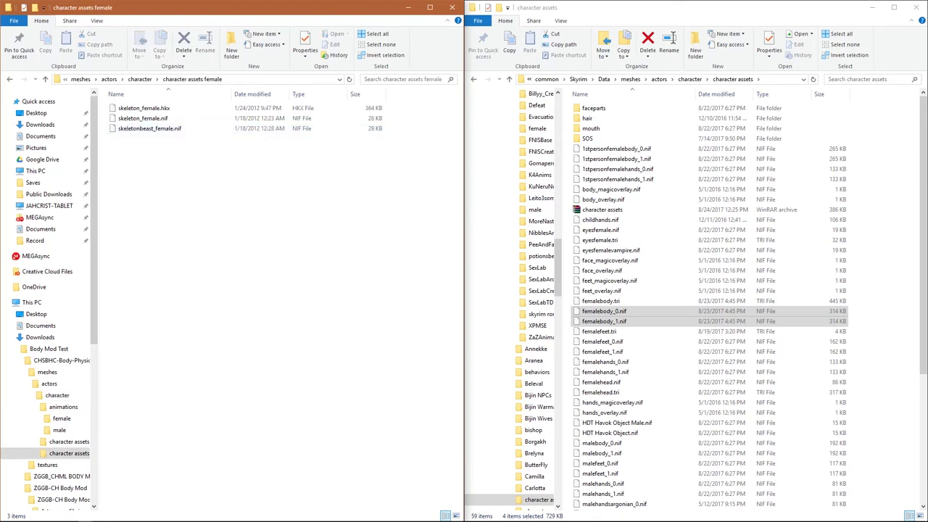
pyautogui.hotkey('alt', 'Tab')
pyautogui.hotkey('alt', 'Up')
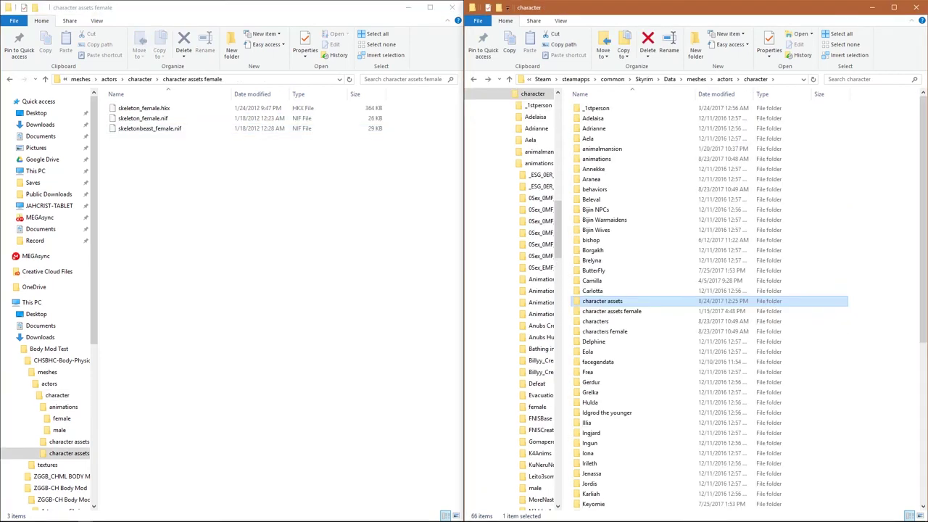
pyautogui.press('Down')
pyautogui.press('Return')
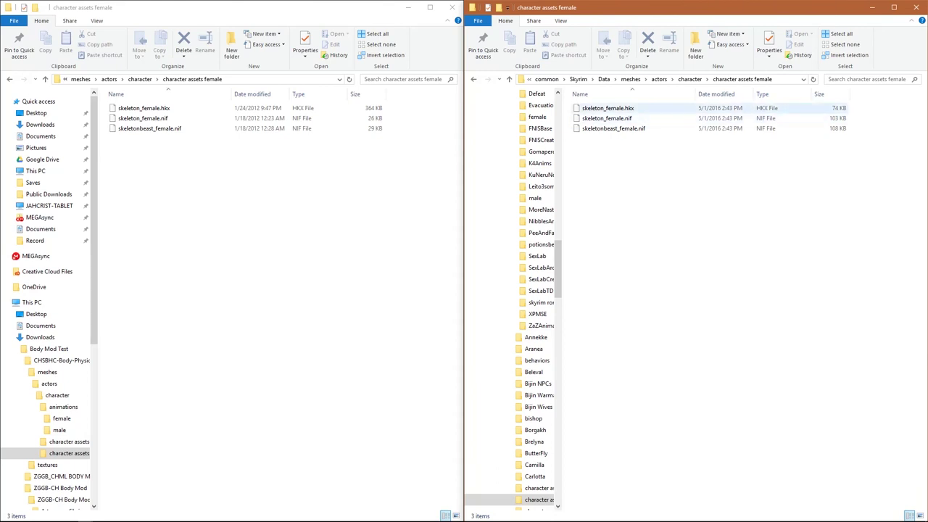
# Back up the three skeleton files in Skyrim's character assets female folder into character assets female.rar.
pyautogui.moveTo(644, 149); pyautogui.dragTo(596, 116)
pyautogui.rightClick(603, 110)
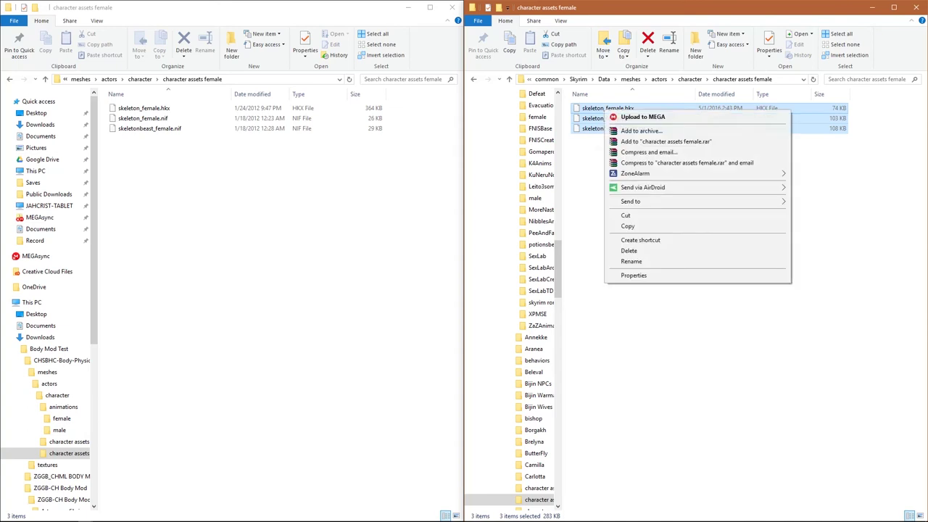
pyautogui.click(665, 141)
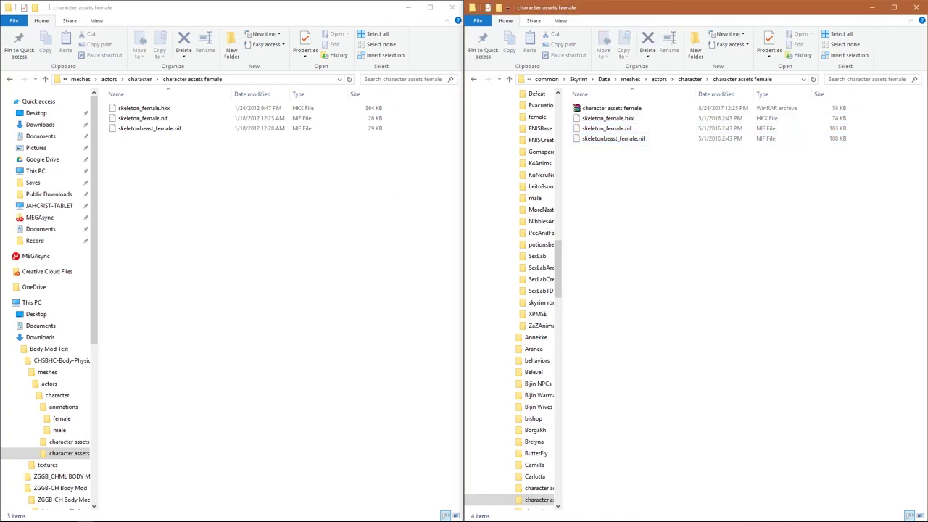
# Return to the CHSBHC mod's top-level folder containing meshes and textures.
pyautogui.hotkey('alt', 'Tab')
pyautogui.hotkey('alt', 'Up')
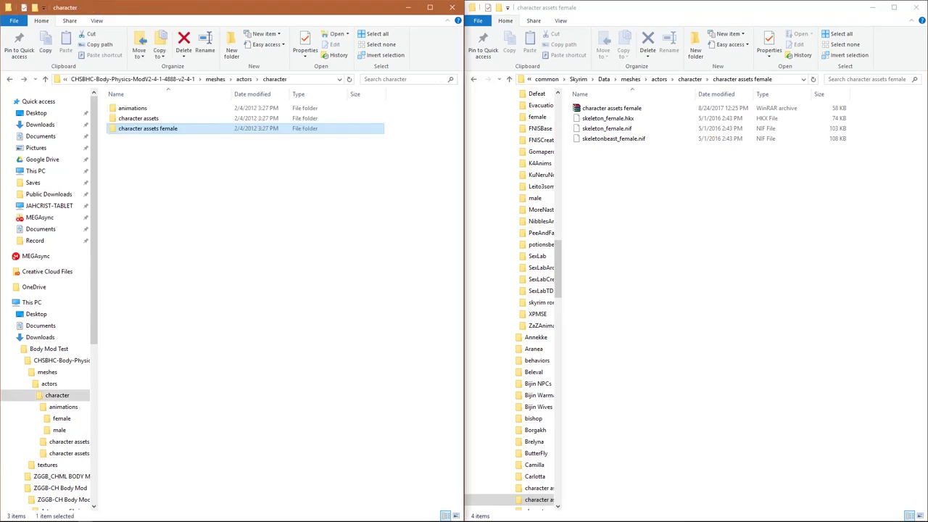
pyautogui.hotkey('alt', 'Up')
pyautogui.hotkey('alt', 'Up')
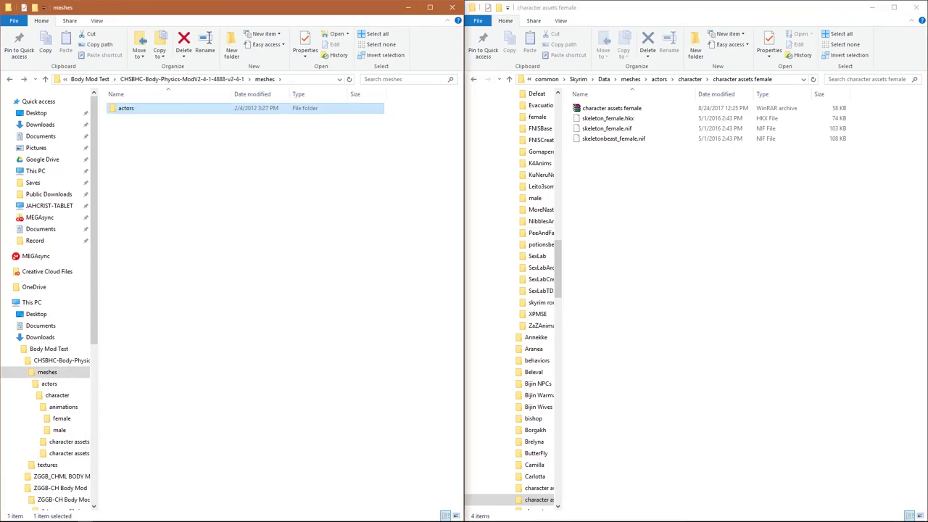
pyautogui.hotkey('alt', 'Up')
# Go up from Skyrim's character assets female folder to the main Skyrim folder that contains Data.
pyautogui.hotkey('alt', 'Tab')
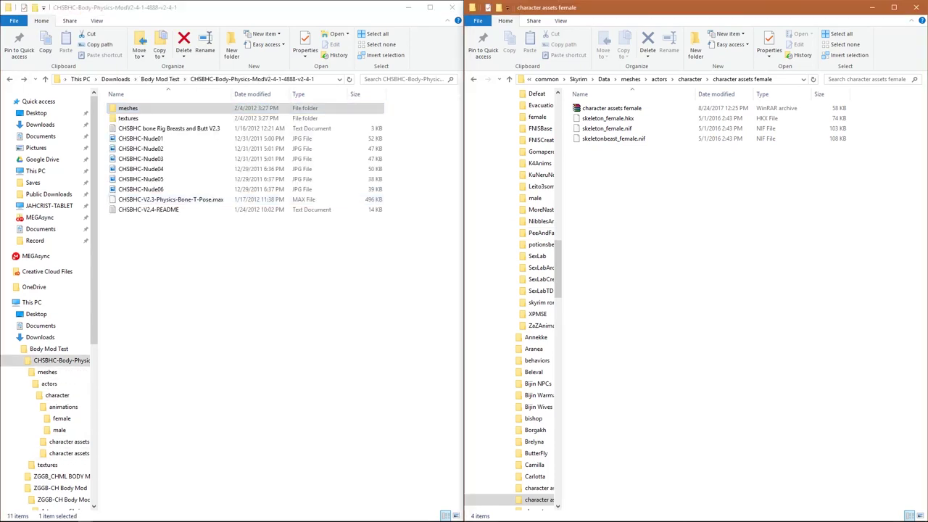
pyautogui.hotkey('alt', 'Up')
pyautogui.hotkey('alt', 'Up')
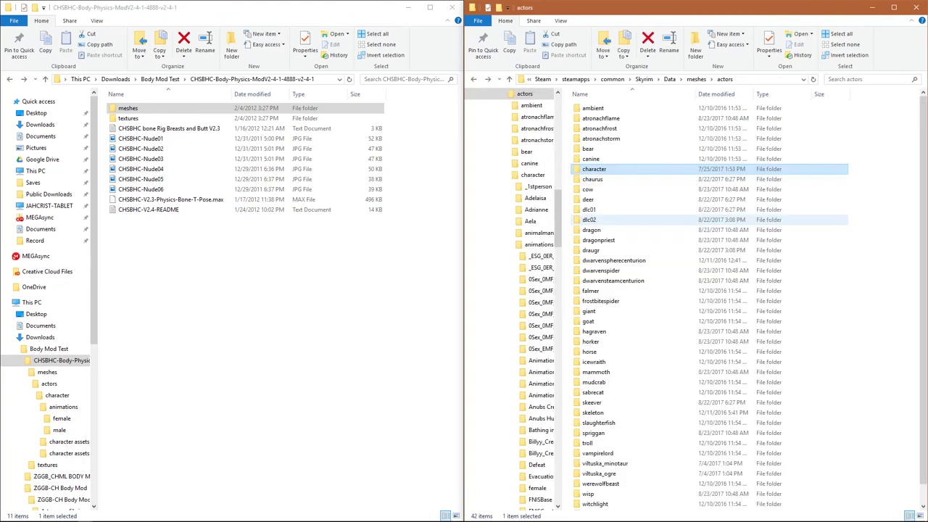
pyautogui.hotkey('alt', 'Up')
pyautogui.hotkey('alt', 'Up')
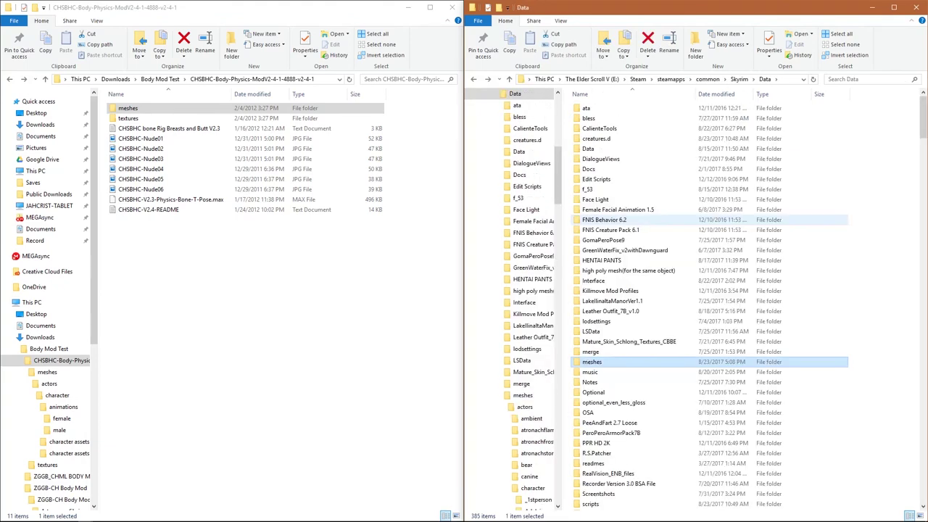
pyautogui.hotkey('alt', 'Up')
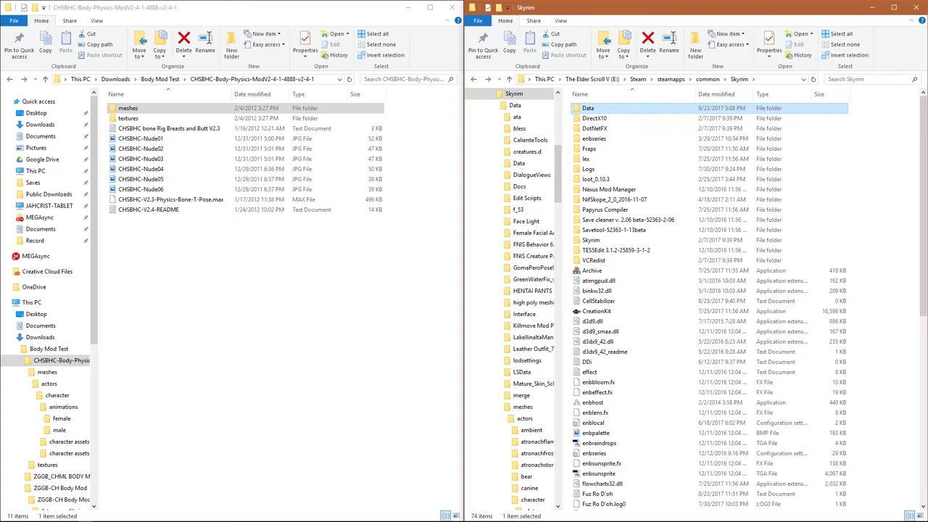
# Open the textures folder inside Skyrim's Data folder.
pyautogui.press('Return')
pyautogui.scroll(-7, 724, 333)
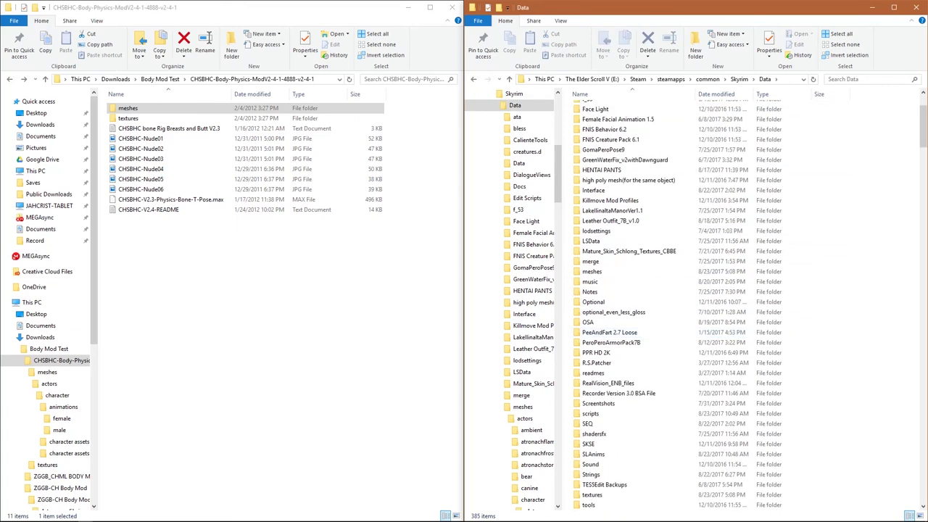
pyautogui.doubleClick(592, 373)
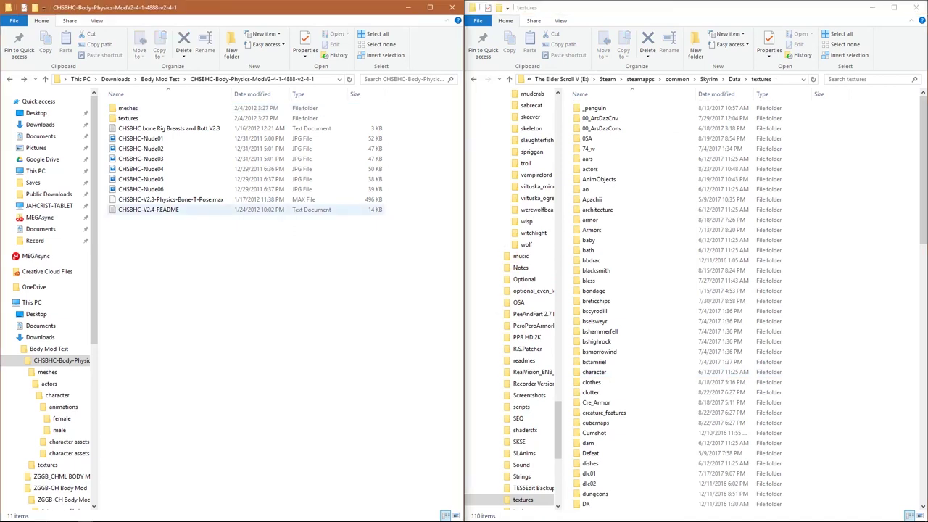
# Open the female folder under textures, actors, character in the CHSBHC mod.
pyautogui.doubleClick(128, 118)
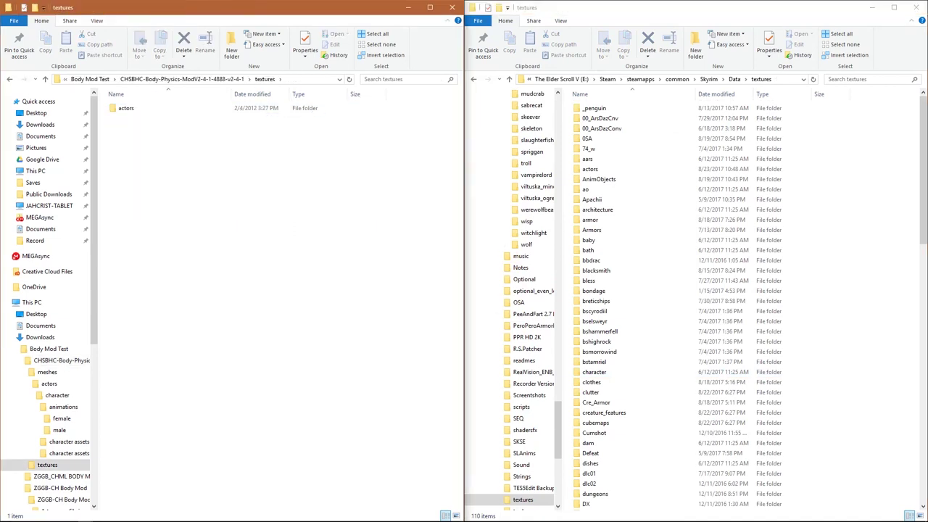
pyautogui.press('Down')
pyautogui.press('Return')
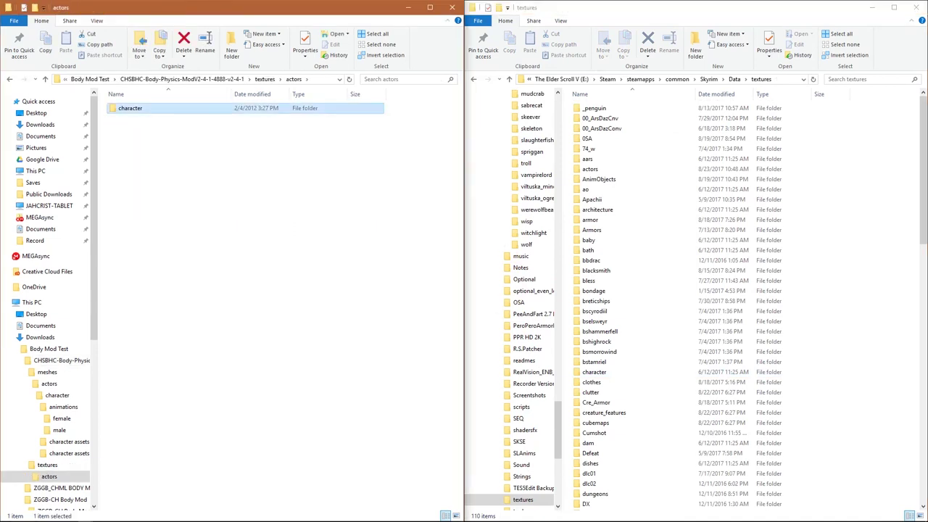
pyautogui.press('Return')
pyautogui.press('Return')
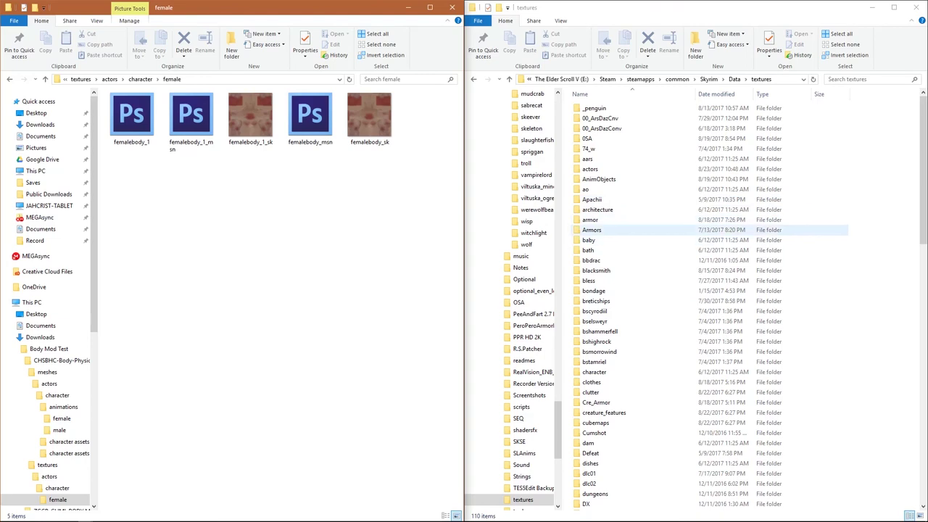
# Open the matching actors, character, female folder inside Skyrim's textures folder.
pyautogui.click(590, 169)
pyautogui.doubleClick(590, 169)
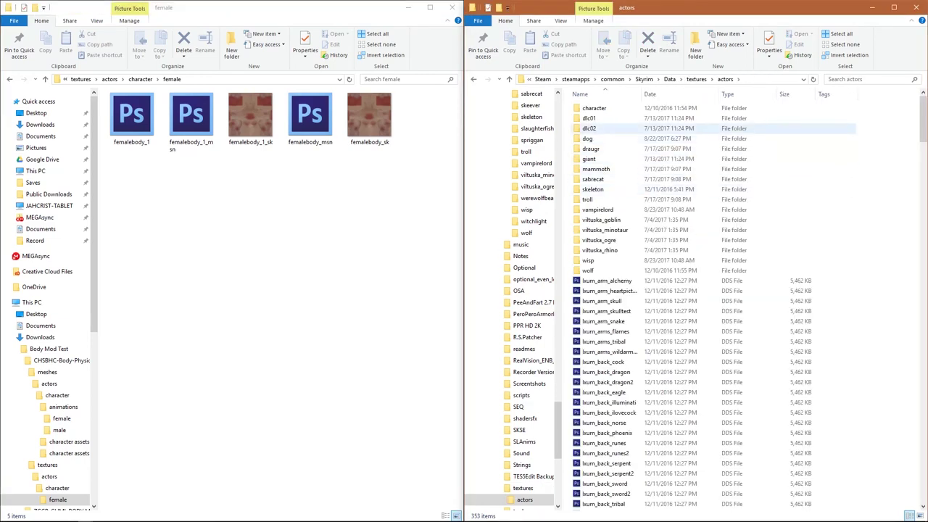
pyautogui.doubleClick(593, 108)
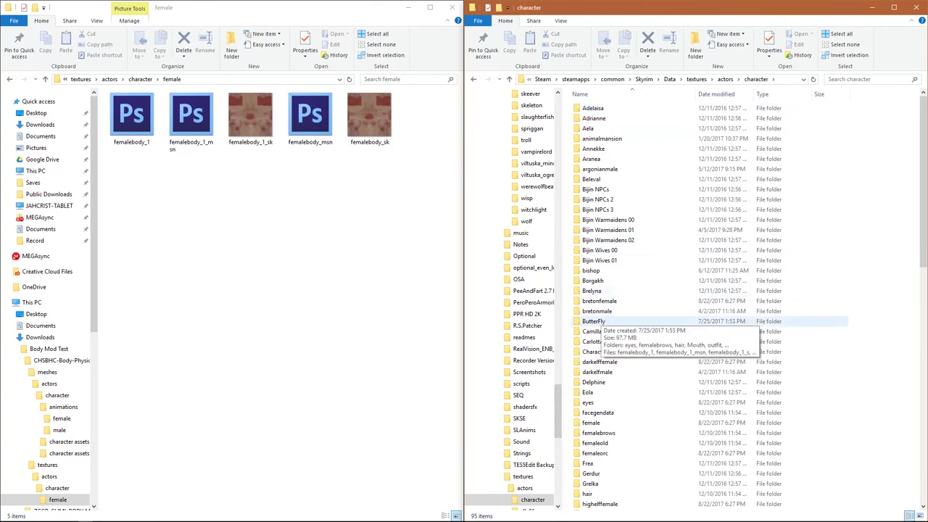
pyautogui.click(591, 423)
pyautogui.doubleClick(590, 423)
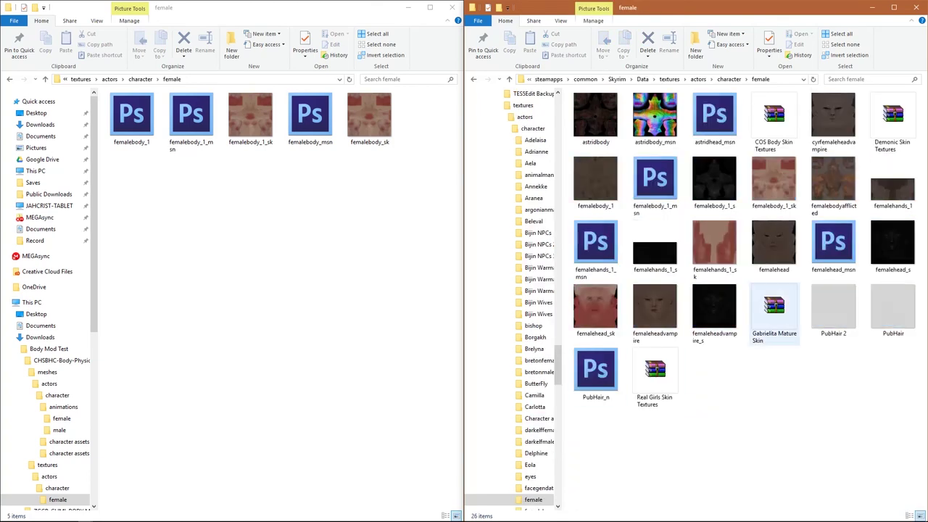
# Look over Skyrim's existing female body, hands and head textures and the Gabrielita Mature Skin archive, allowing the firewall request.
pyautogui.click(773, 312)
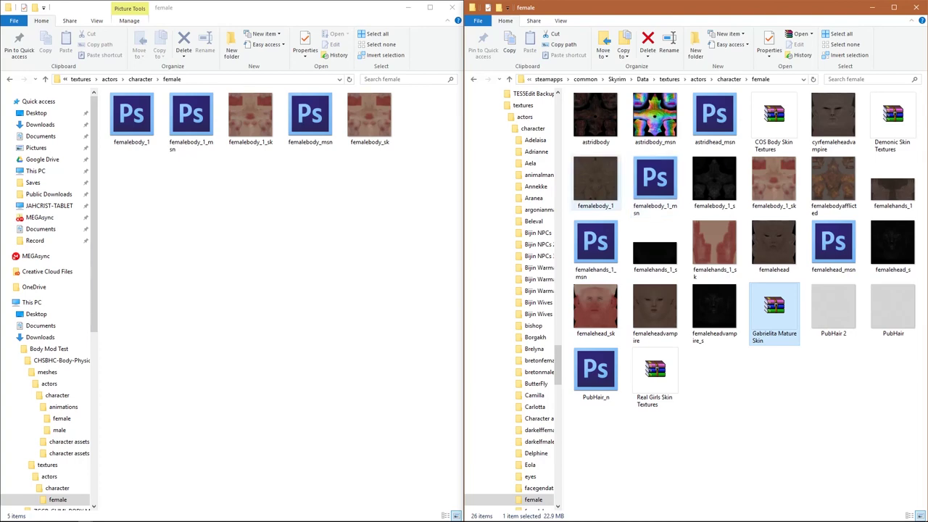
pyautogui.click(595, 179)
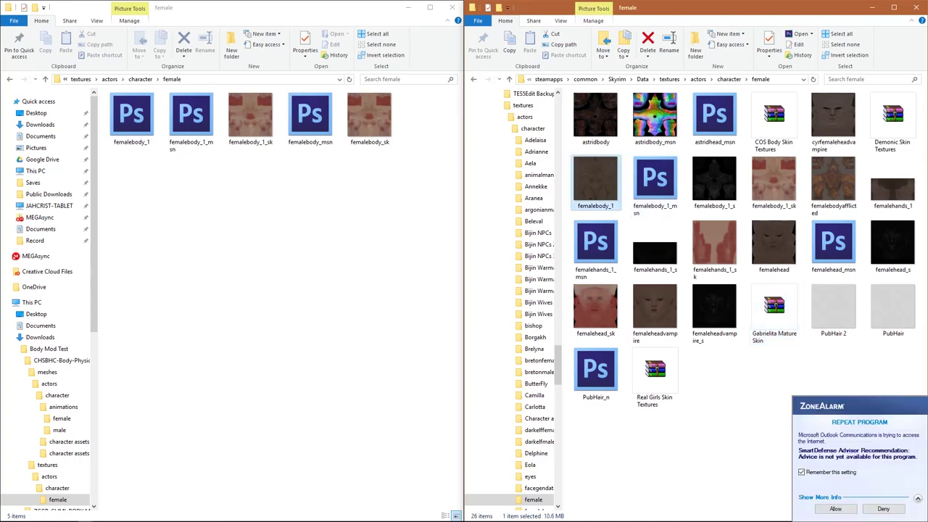
pyautogui.click(835, 508)
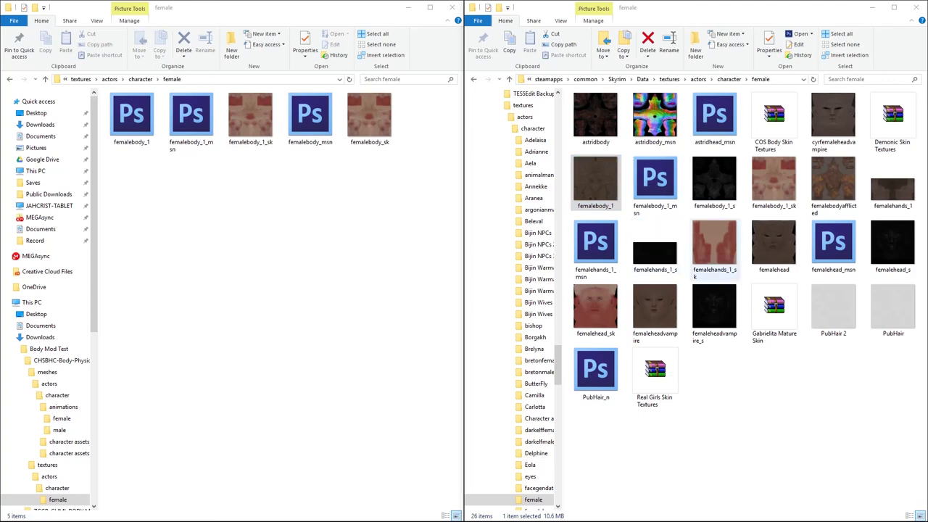
pyautogui.click(892, 185)
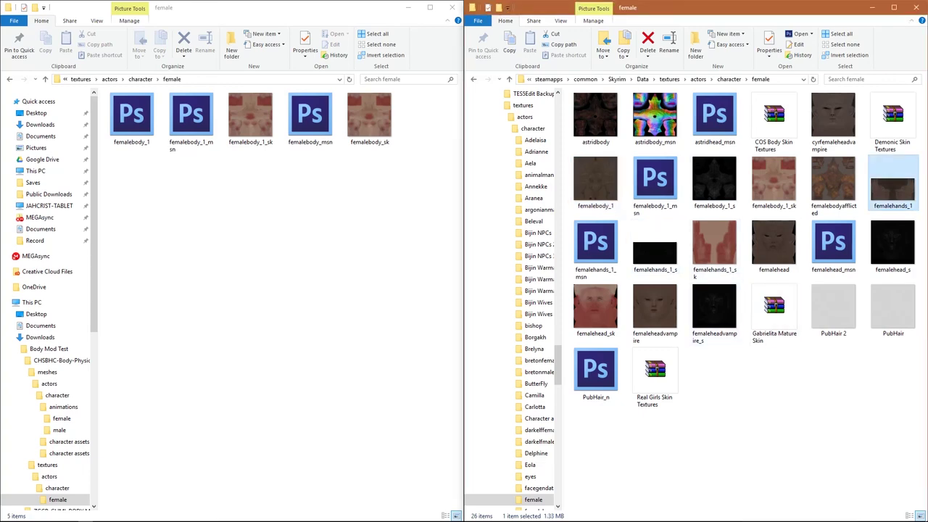
pyautogui.click(773, 246)
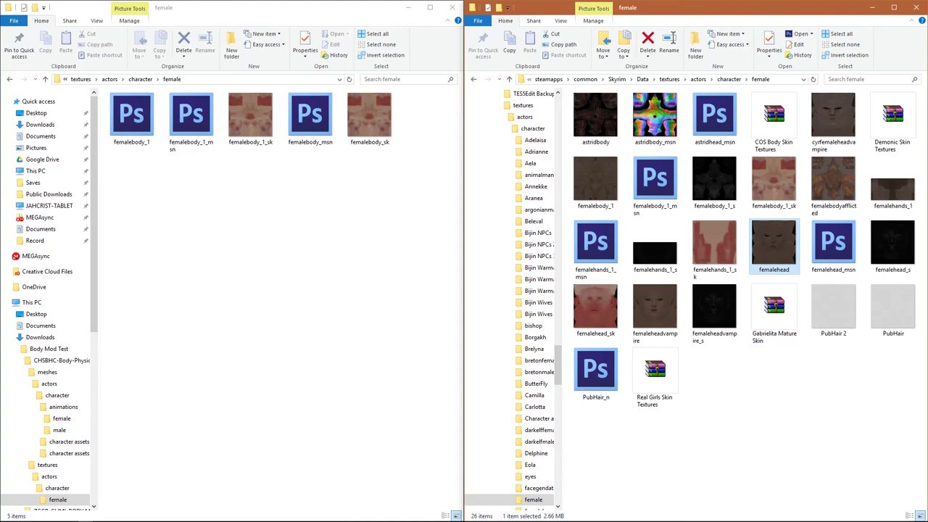
pyautogui.click(773, 312)
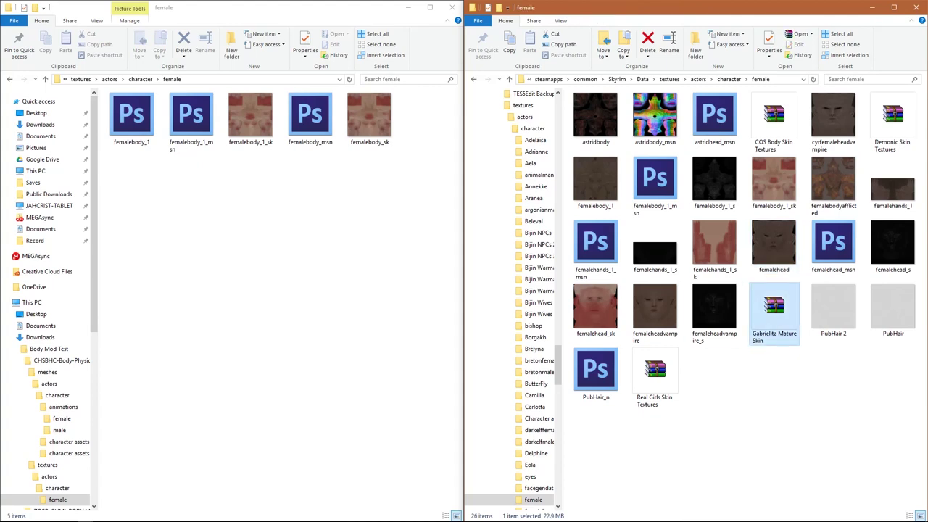
# Go back up from the CHSBHC mod's female textures folder to the mod's top-level folder.
pyautogui.hotkey('alt', 'Up')
pyautogui.hotkey('alt', 'Up')
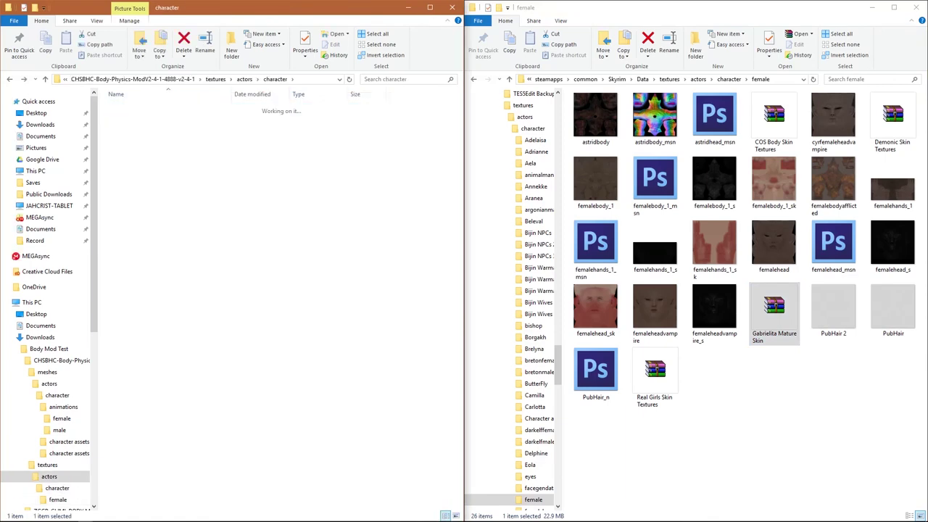
pyautogui.hotkey('alt', 'Up')
pyautogui.hotkey('alt', 'Up')
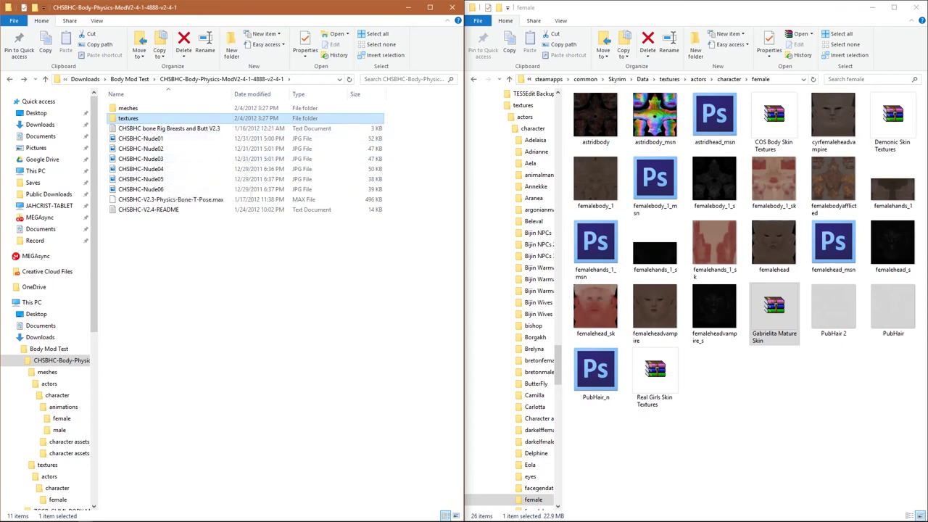
pyautogui.click(254, 290)
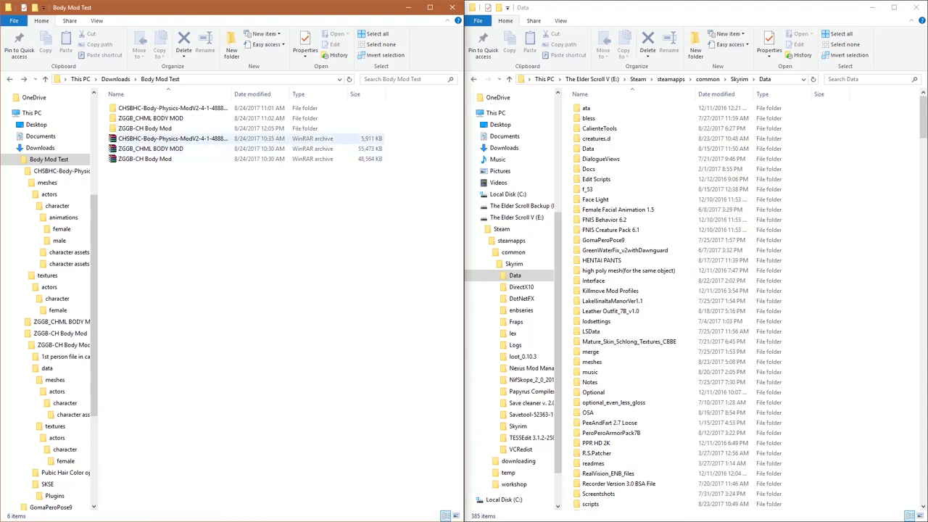
# Examine the contents of the data folder inside the extracted ZGGB-CH Body Mod folder.
pyautogui.click(174, 108)
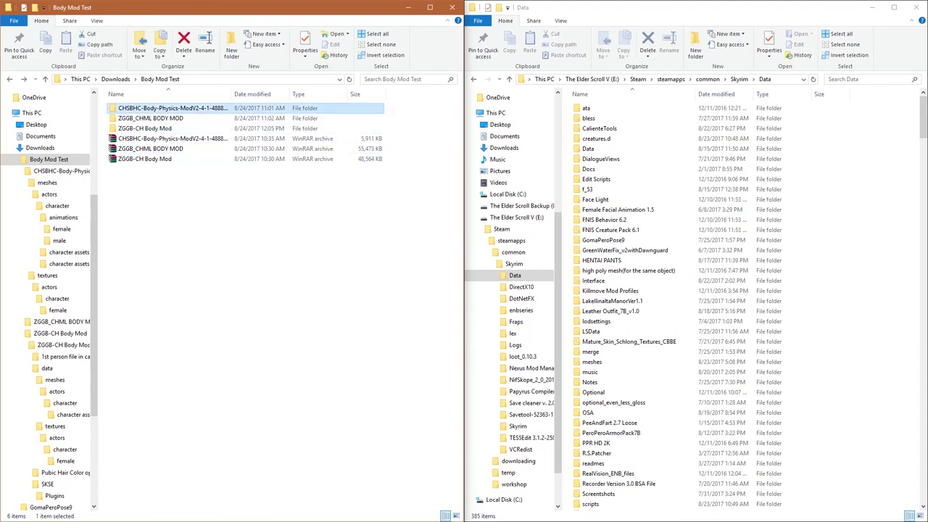
pyautogui.scroll(5, 511, 304)
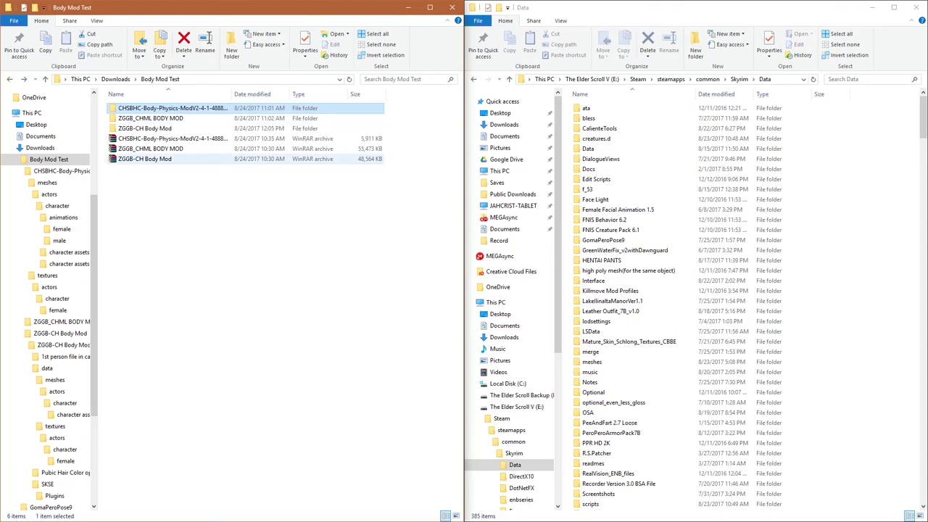
pyautogui.click(145, 158)
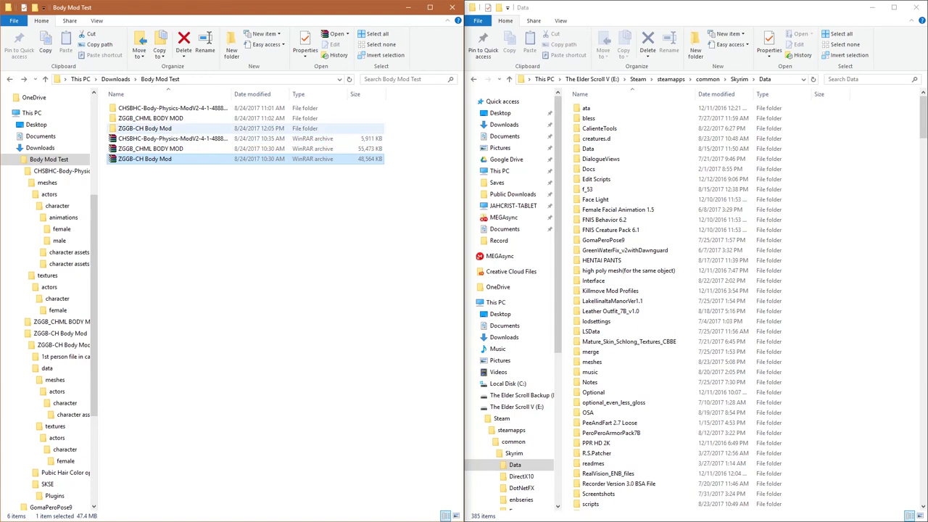
pyautogui.click(145, 128)
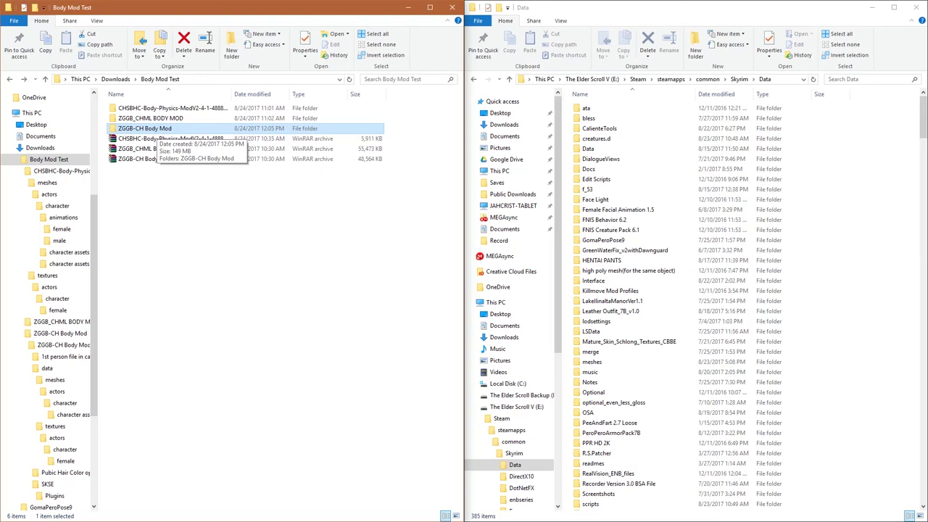
pyautogui.doubleClick(148, 129)
pyautogui.click(145, 108)
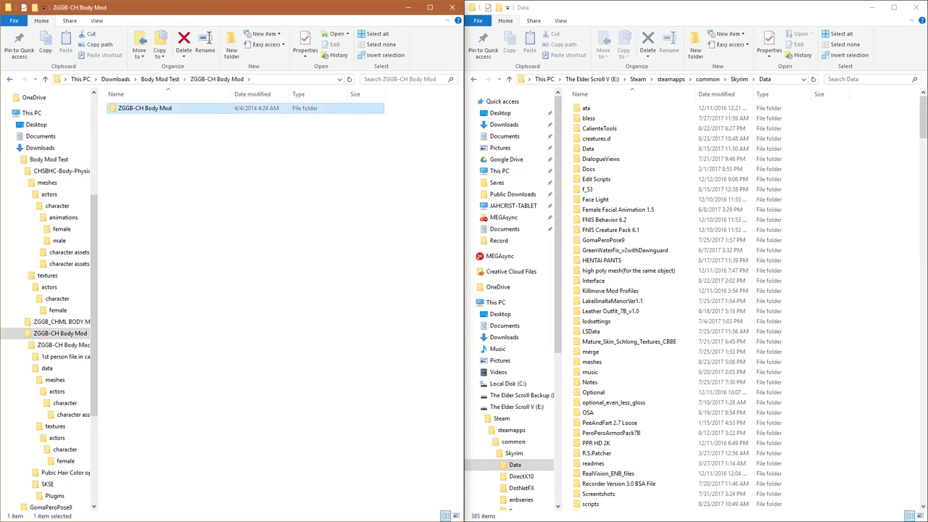
pyautogui.doubleClick(145, 108)
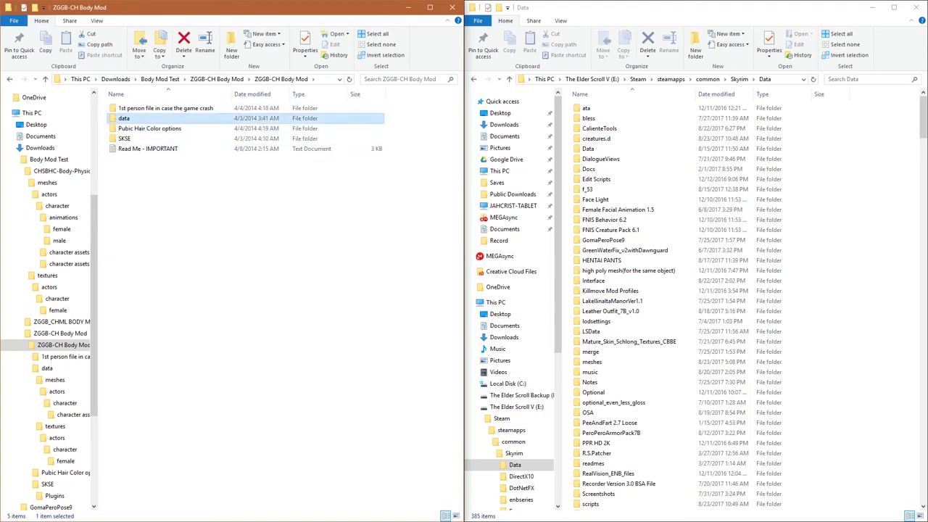
pyautogui.doubleClick(123, 118)
pyautogui.click(127, 108)
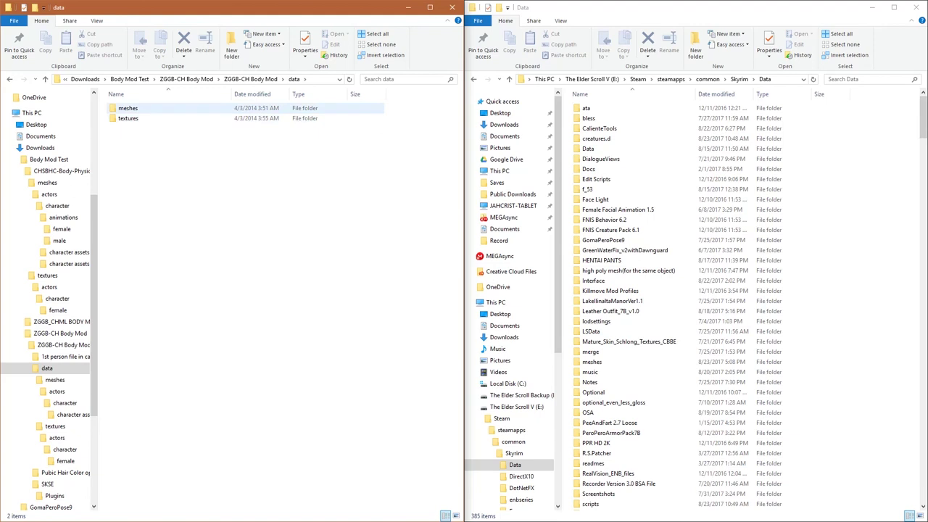
pyautogui.click(127, 118)
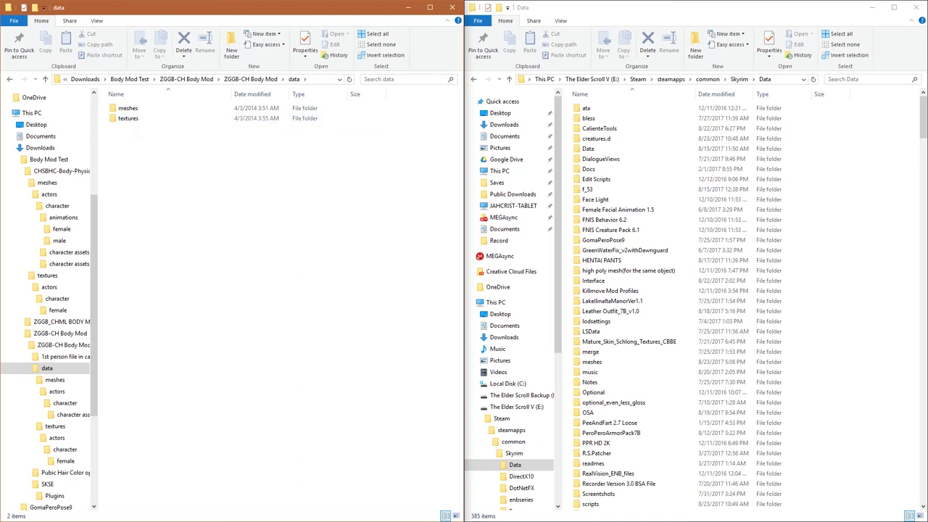
# Return to the Body Mod Test folder and check the contents of the CHSBHC mod folder.
pyautogui.hotkey('alt', 'Up')
pyautogui.hotkey('alt', 'Up')
pyautogui.hotkey('alt', 'Up')
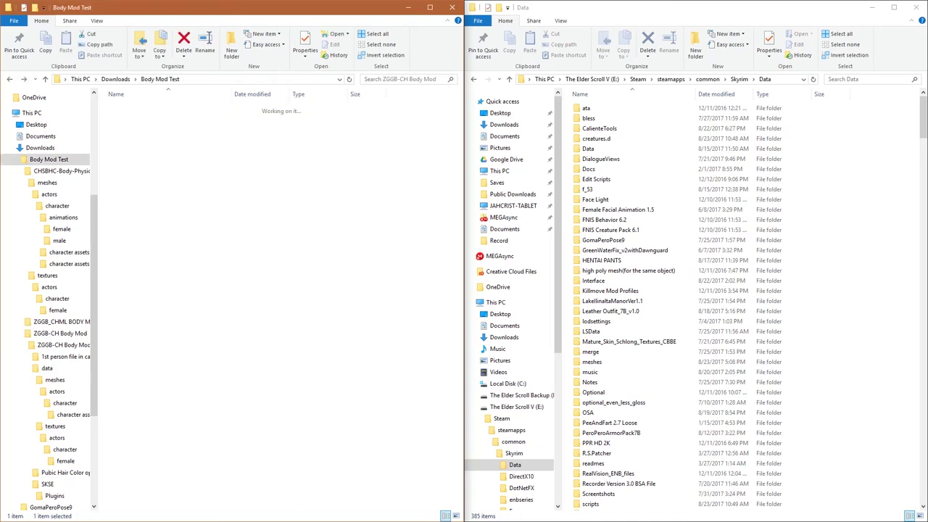
pyautogui.press('Up')
pyautogui.press('Up')
pyautogui.press('Return')
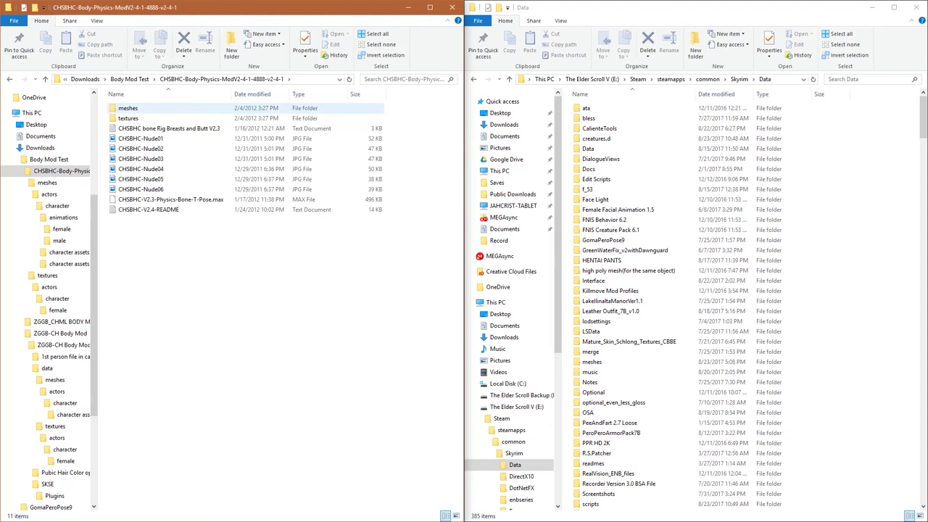
pyautogui.hotkey('alt', 'Up')
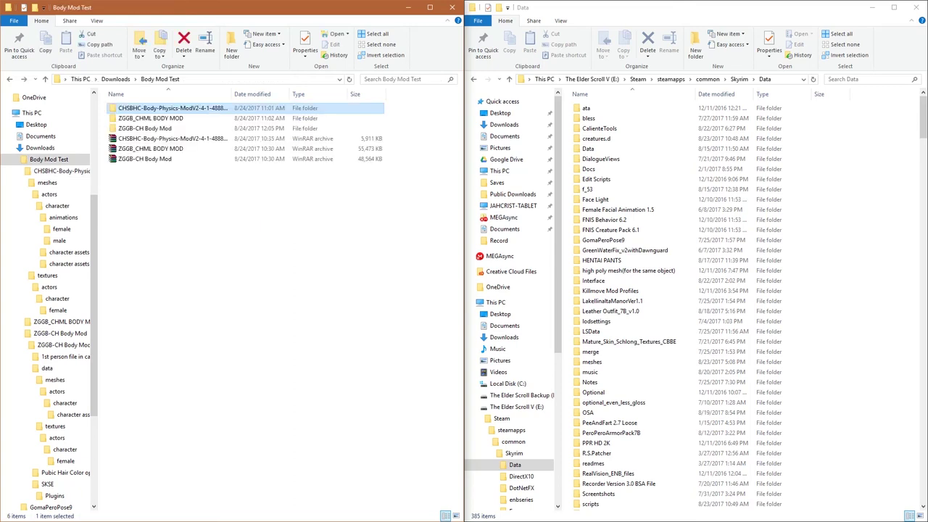
# Open the Plugins folder under SKSE in the extracted ZGGB-CH Body Mod.
pyautogui.press('Down')
pyautogui.press('Down')
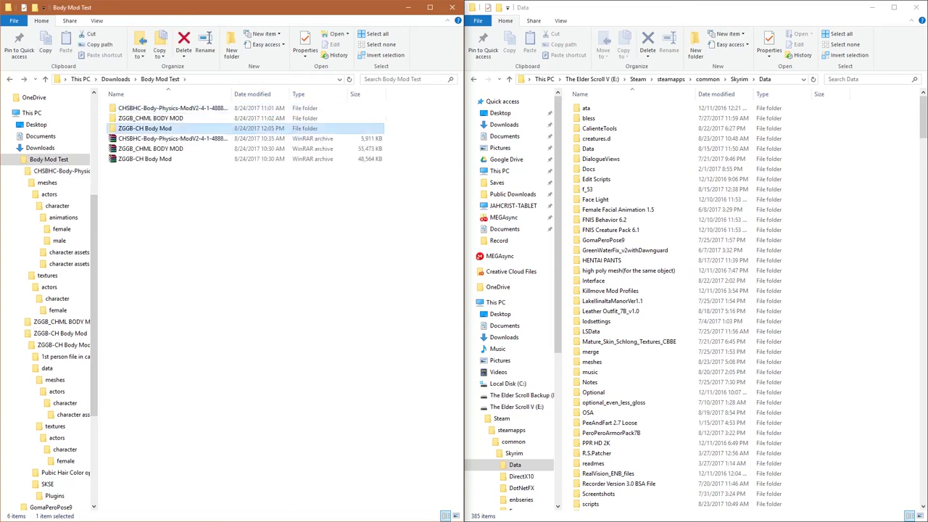
pyautogui.press('Return')
pyautogui.press('Down')
pyautogui.press('Return')
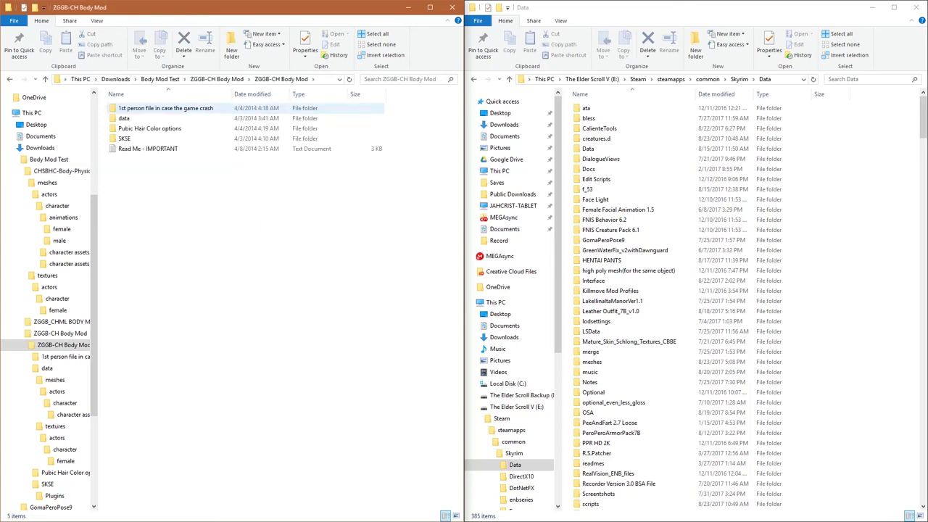
pyautogui.press('End')
pyautogui.press('Up')
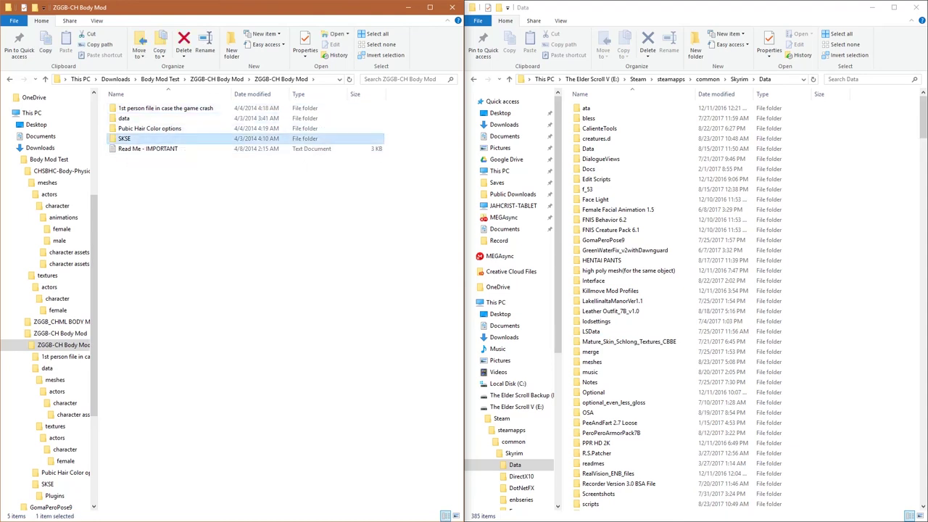
pyautogui.press('Return')
pyautogui.press('Down')
pyautogui.press('Return')
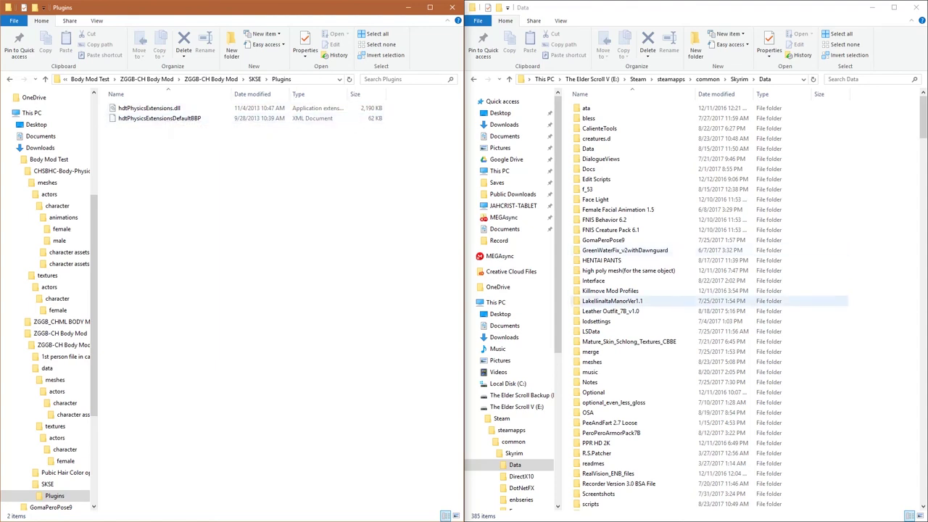
# Open the SKSE folder inside Skyrim's Data folder.
pyautogui.click(593, 333)
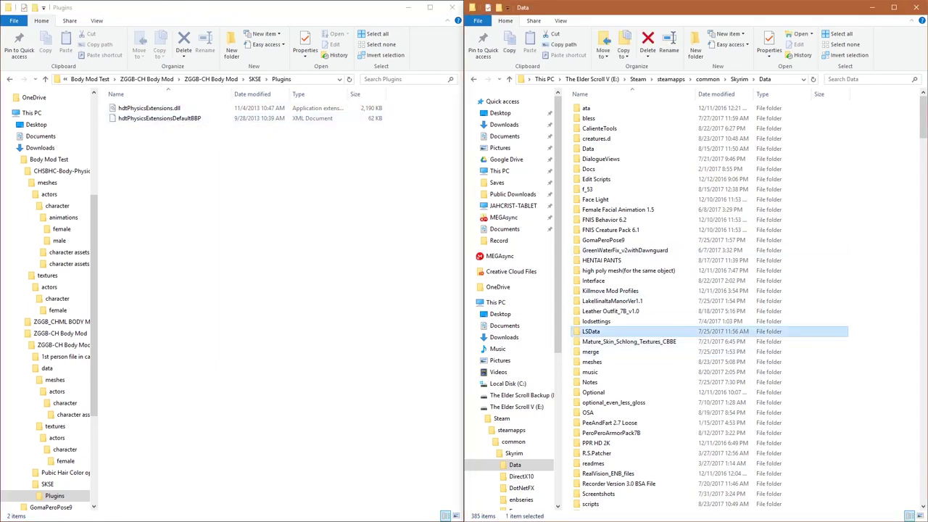
pyautogui.scroll(-3, 652, 332)
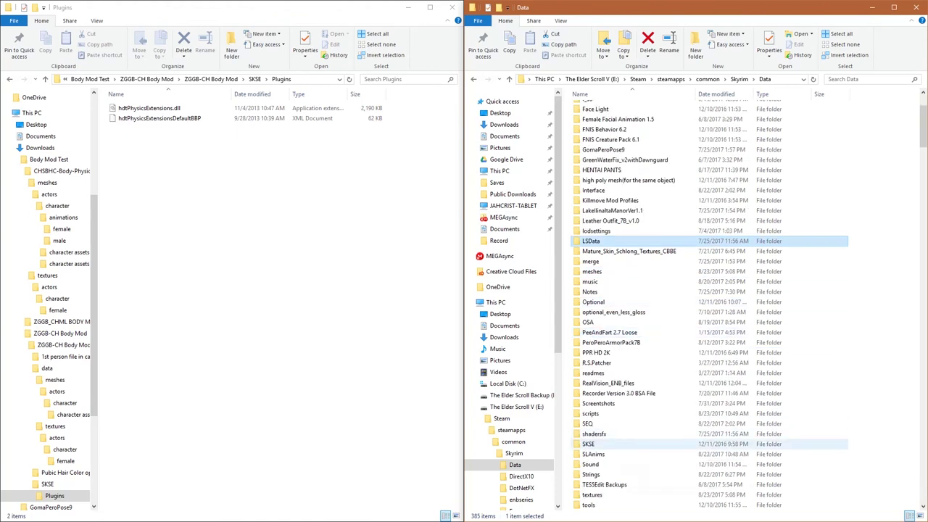
pyautogui.doubleClick(588, 443)
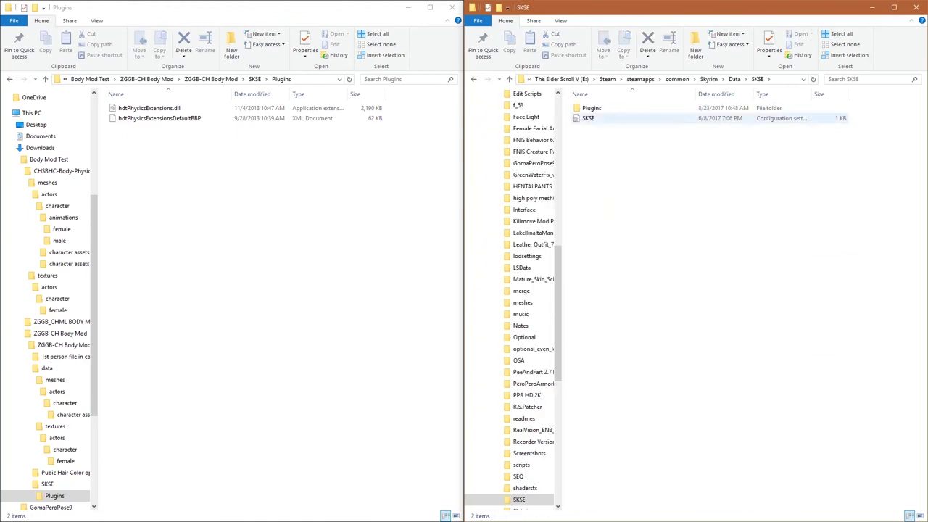
# In Skyrim's SKSE Plugins folder, archive hdtPhysicsExtensions.dll and the hdtPhysicsExtensionsDefaultBBP XML file together into Plugins.rar.
pyautogui.doubleClick(592, 108)
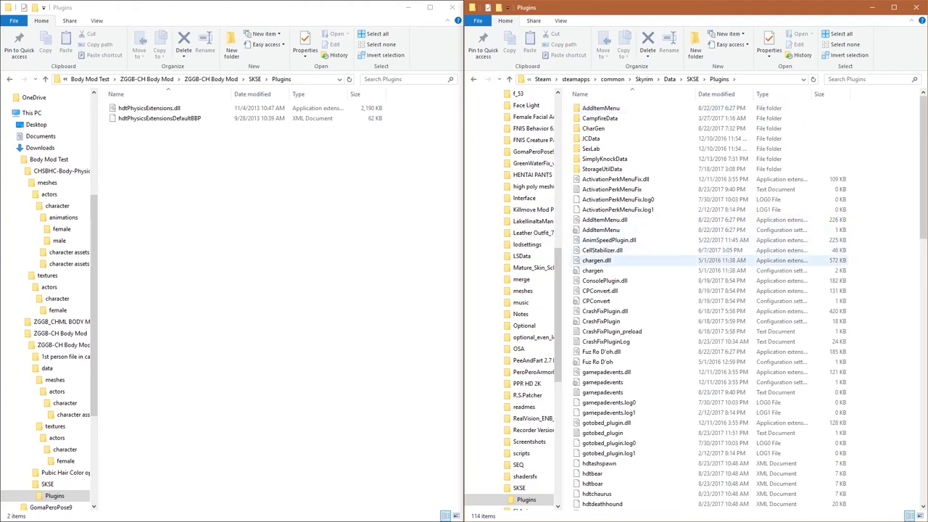
pyautogui.scroll(-4, 631, 251)
pyautogui.scroll(-5, 630, 251)
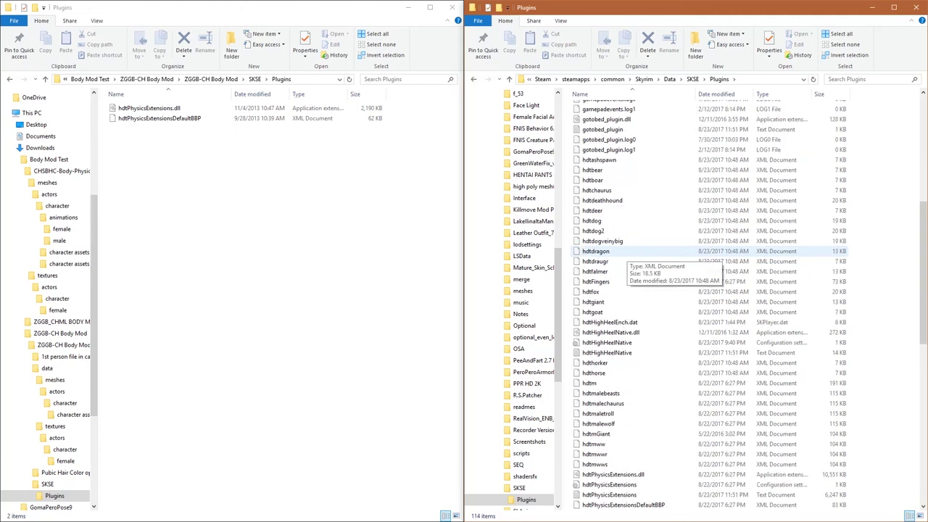
pyautogui.scroll(-6, 630, 250)
pyautogui.scroll(-4, 628, 255)
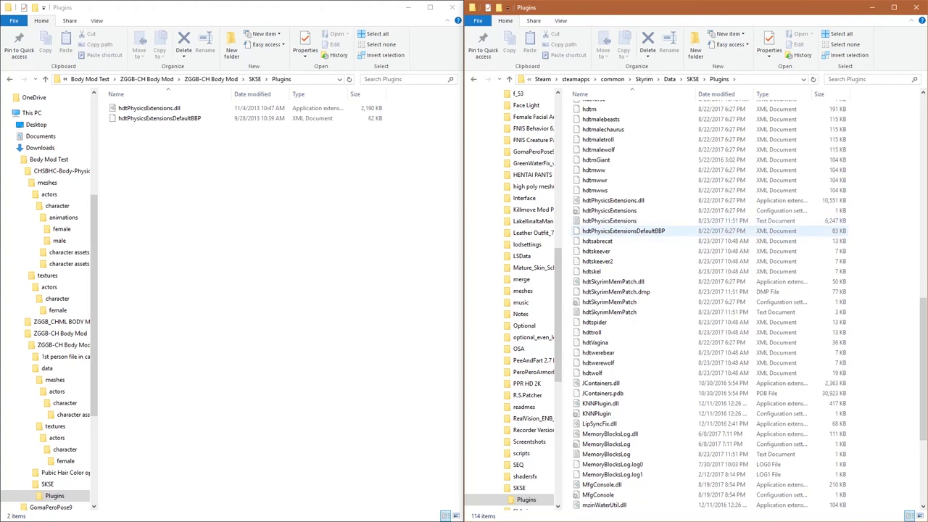
pyautogui.click(616, 230)
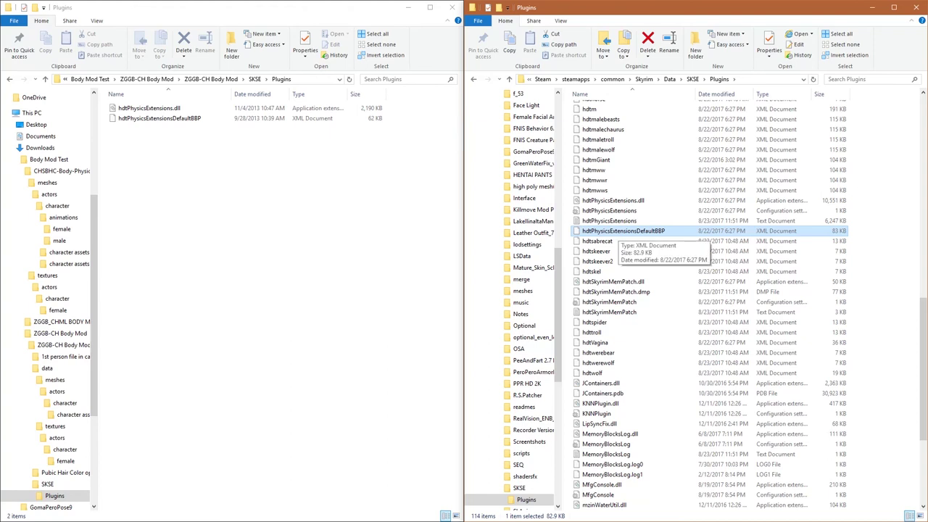
pyautogui.keyDown('ctrl'); pyautogui.click(613, 200); pyautogui.keyUp('ctrl')
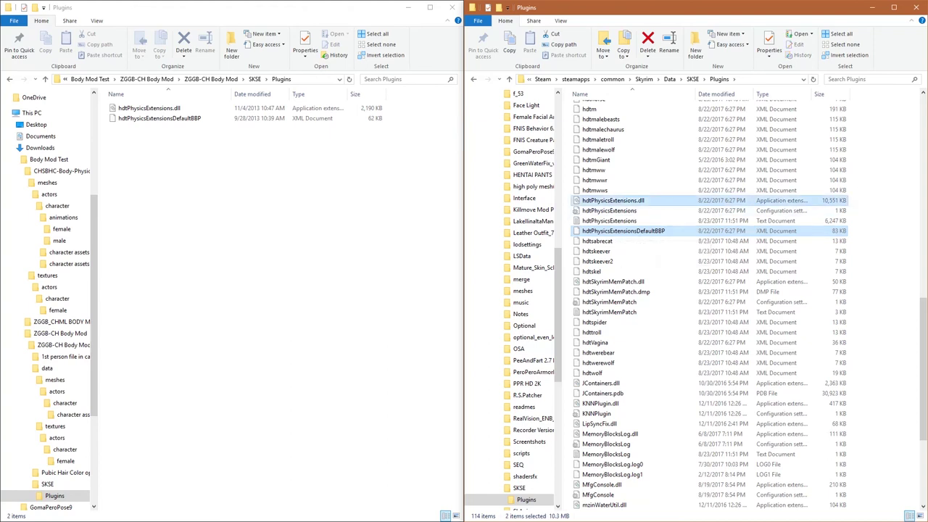
pyautogui.rightClick(634, 203)
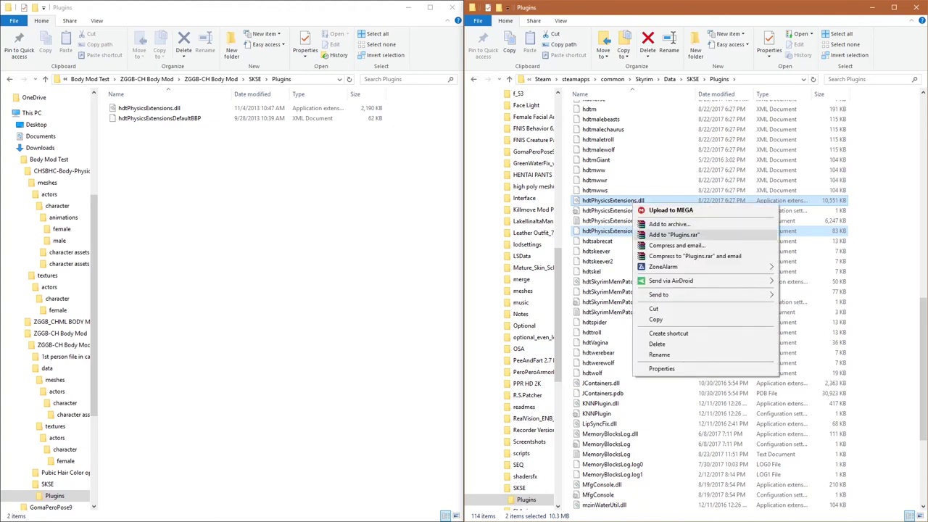
pyautogui.click(673, 234)
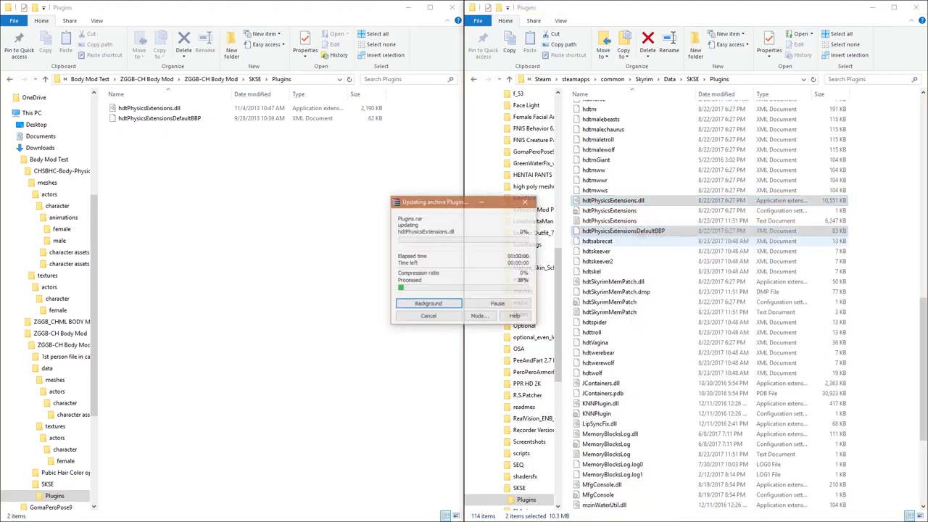
# Find and select the Plugins backup archive in Skyrim's SKSE Plugins folder.
pyautogui.scroll(15, 674, 245)
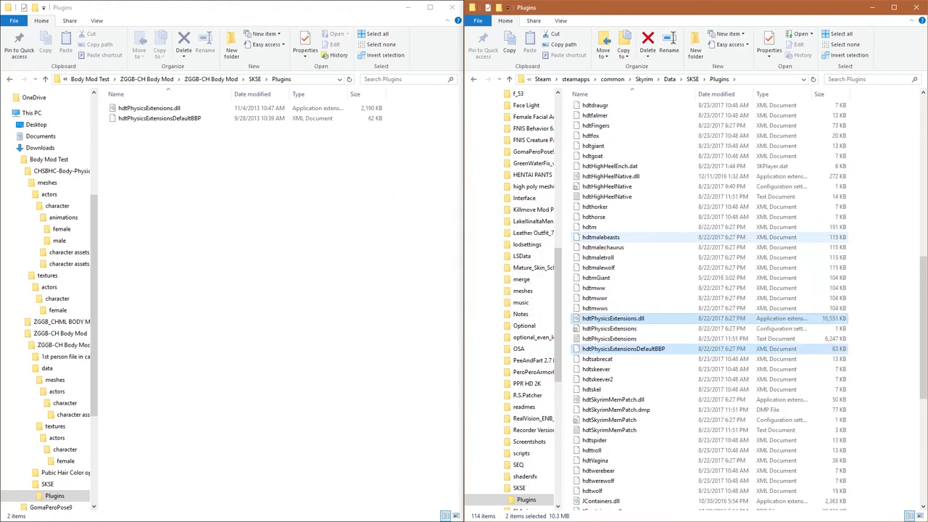
pyautogui.scroll(-15, 674, 245)
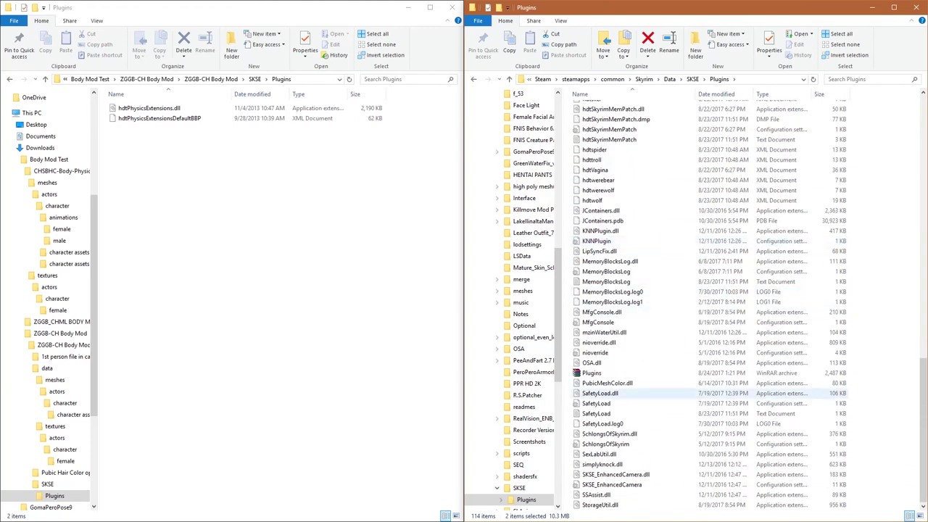
pyautogui.click(601, 372)
# Examine the character assets meshes inside the ZGGB-CH Body Mod's "1st person file in case the game crash" folder.
pyautogui.hotkey('alt', 'Tab')
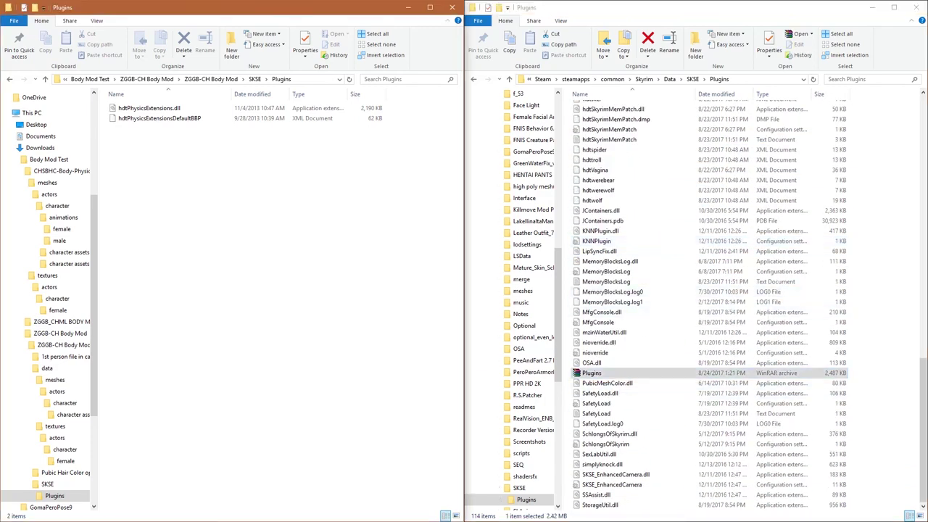
pyautogui.press('BackSpace')
pyautogui.press('BackSpace')
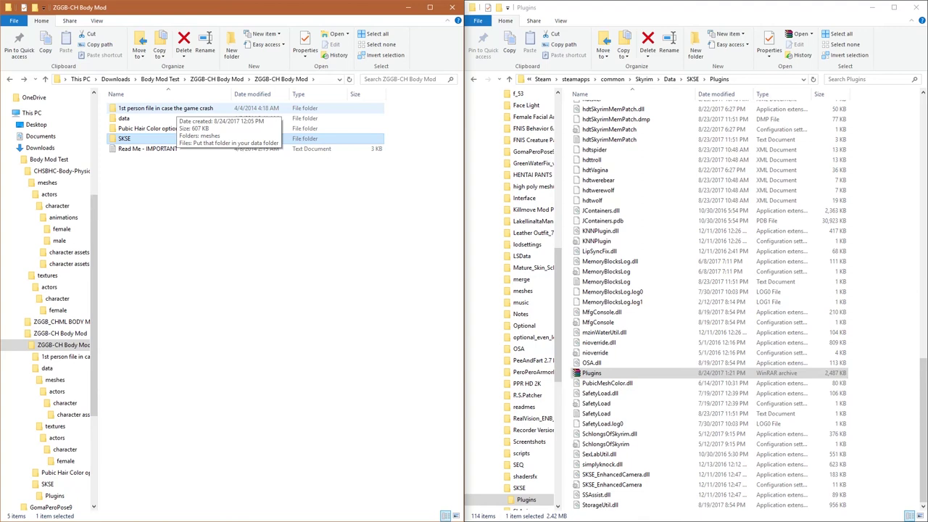
pyautogui.doubleClick(174, 108)
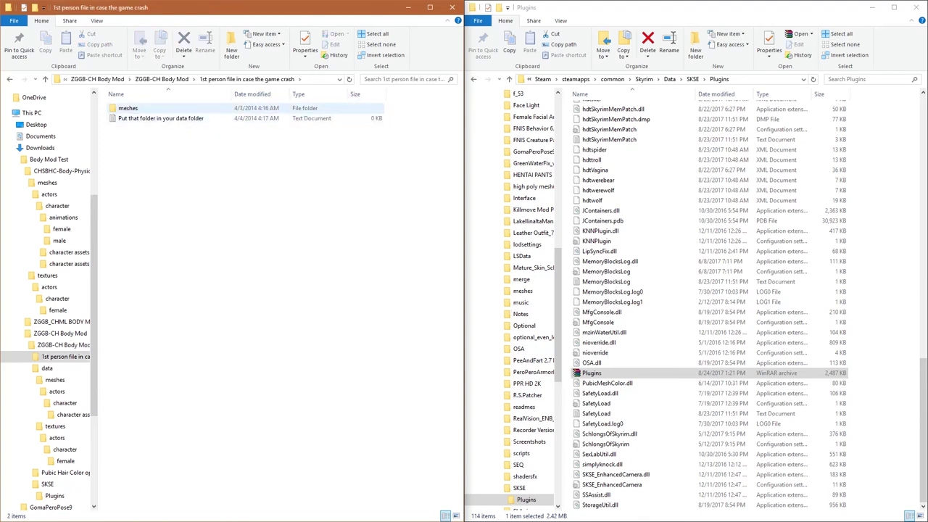
pyautogui.doubleClick(145, 108)
pyautogui.doubleClick(145, 108)
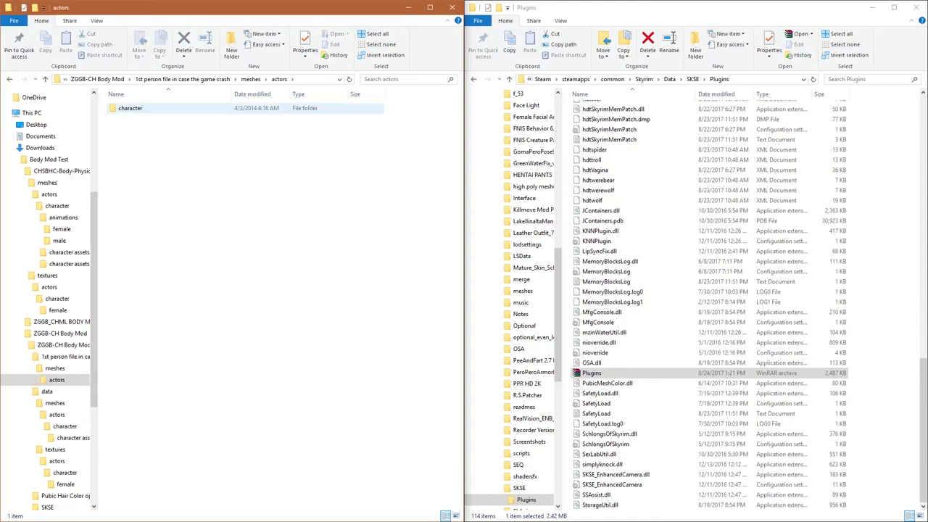
pyautogui.doubleClick(145, 108)
pyautogui.doubleClick(145, 108)
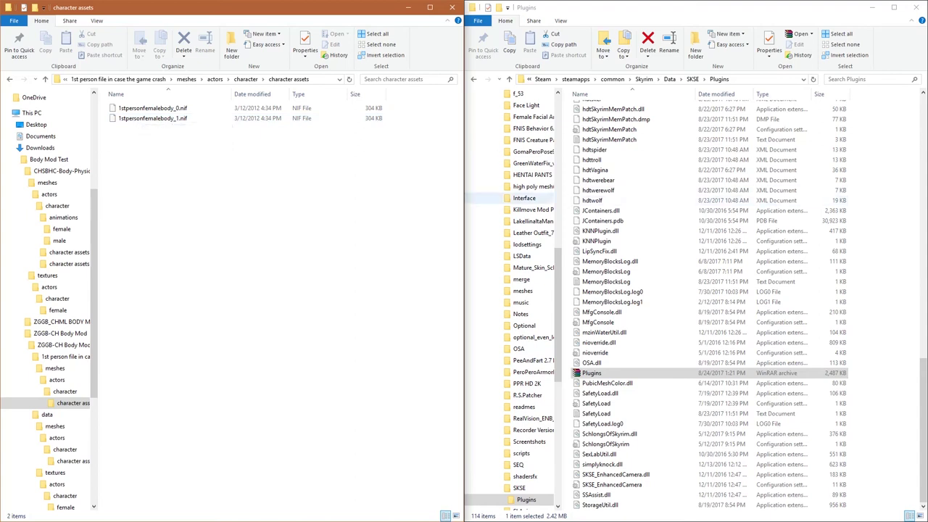
# Go back up from the first-person character assets folder, past the ZGGB-CH Body Mod folders, to Body Mod Test.
pyautogui.hotkey('alt', 'Up')
pyautogui.hotkey('alt', 'Up')
pyautogui.hotkey('alt', 'Up')
pyautogui.hotkey('alt', 'Up')
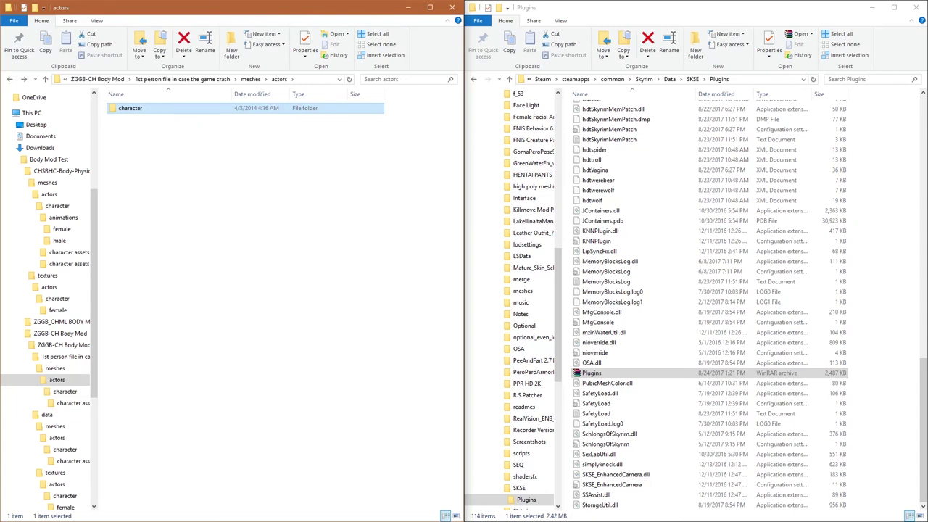
pyautogui.hotkey('alt', 'Up')
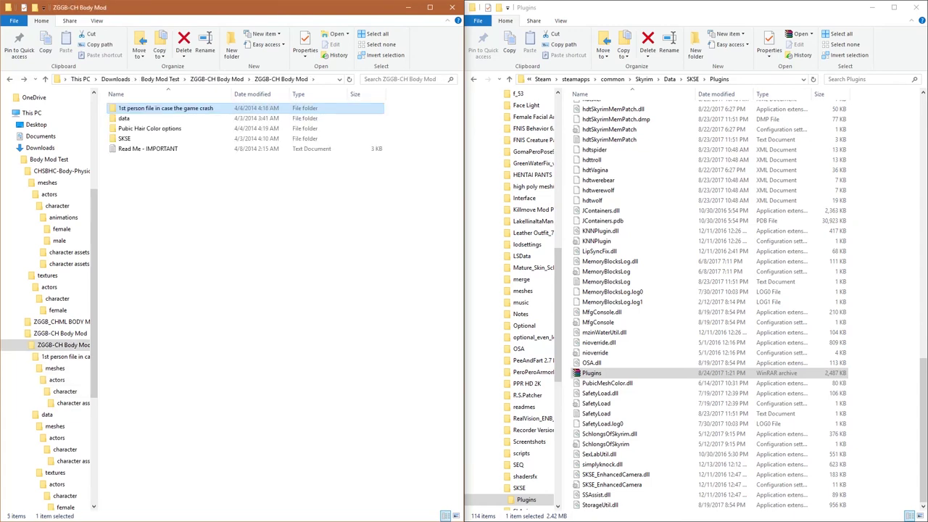
pyautogui.hotkey('alt', 'Up')
pyautogui.hotkey('alt', 'Up')
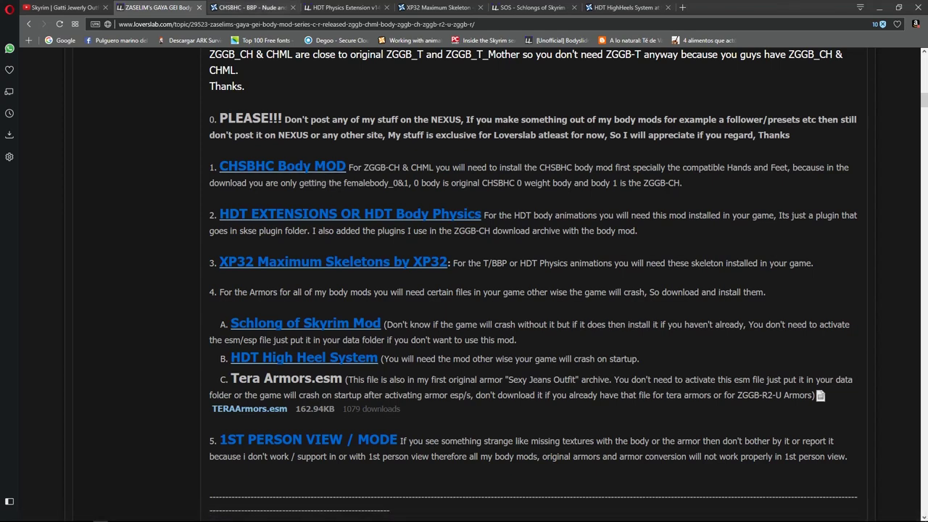
# Review the CHSBHC-Body-Physics-ModV2-4-1 main file on the CHSBHC mod's web page, and return to the ZGGB body mod topic.
pyautogui.click(250, 8)
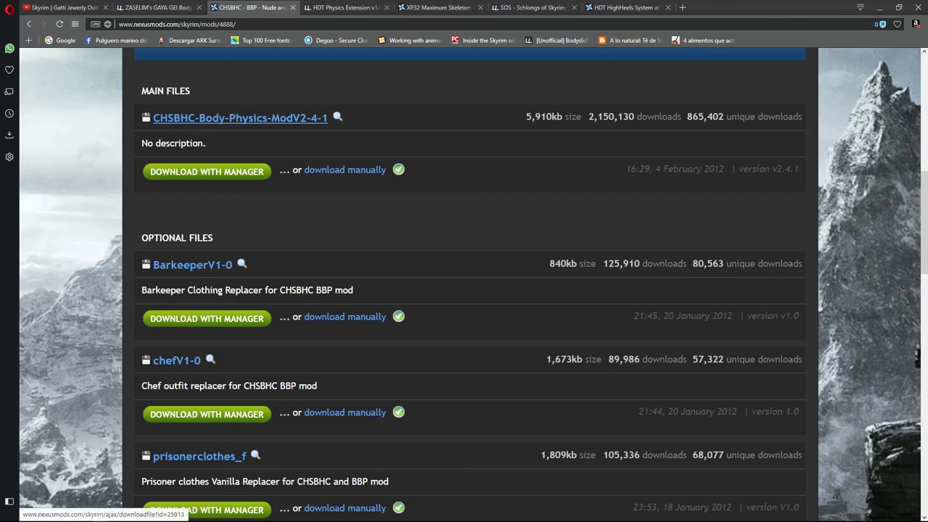
pyautogui.scroll(1, 470, 284)
pyautogui.scroll(1, 470, 284)
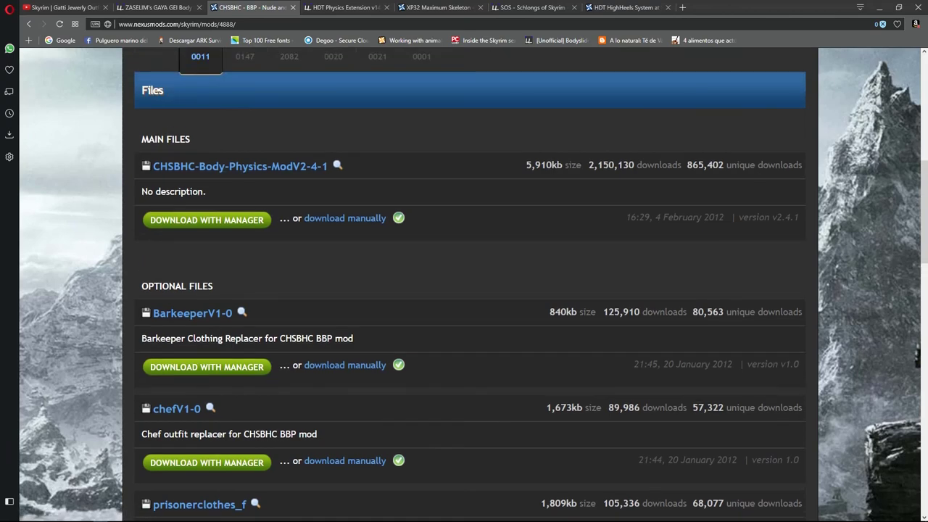
pyautogui.scroll(-1, 397, 171)
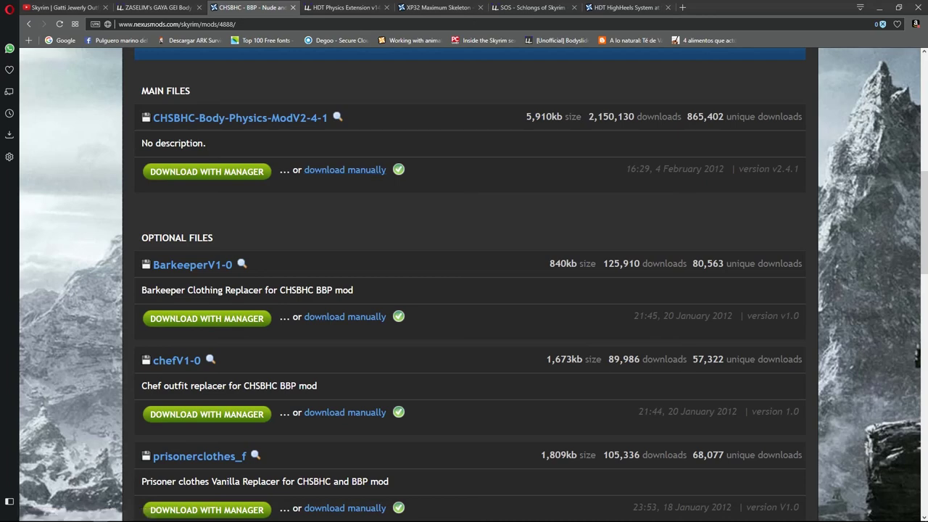
pyautogui.click(156, 7)
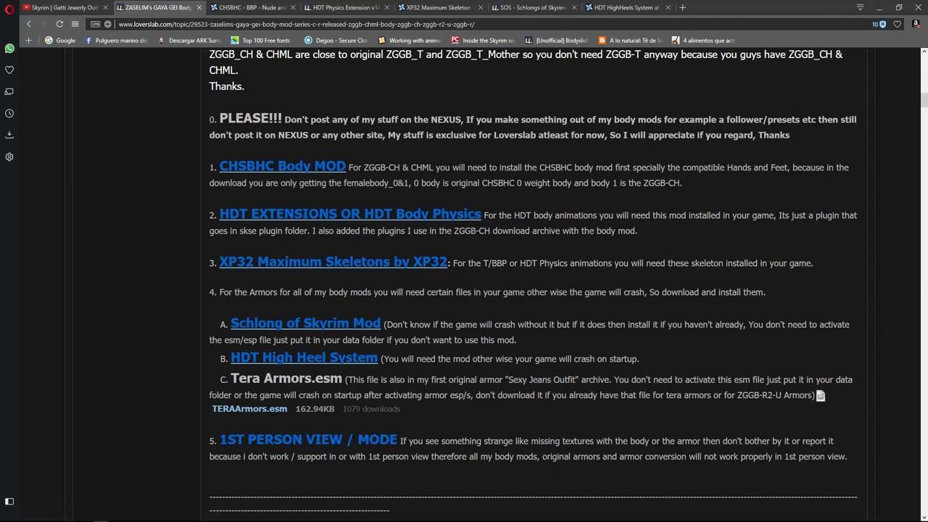
# Check the HDT Physics Extension download page, highlighting version v14.28, and return to the body mod topic.
pyautogui.click(344, 7)
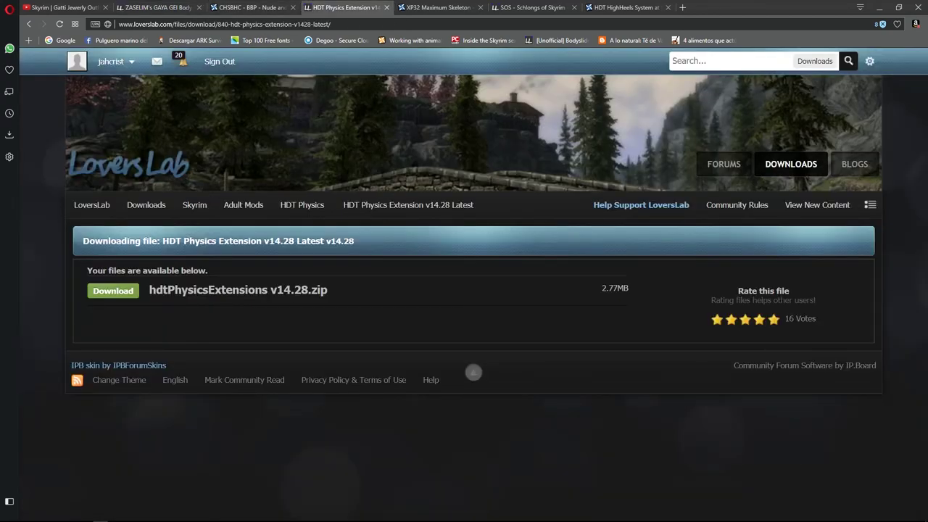
pyautogui.moveTo(296, 240); pyautogui.dragTo(264, 241)
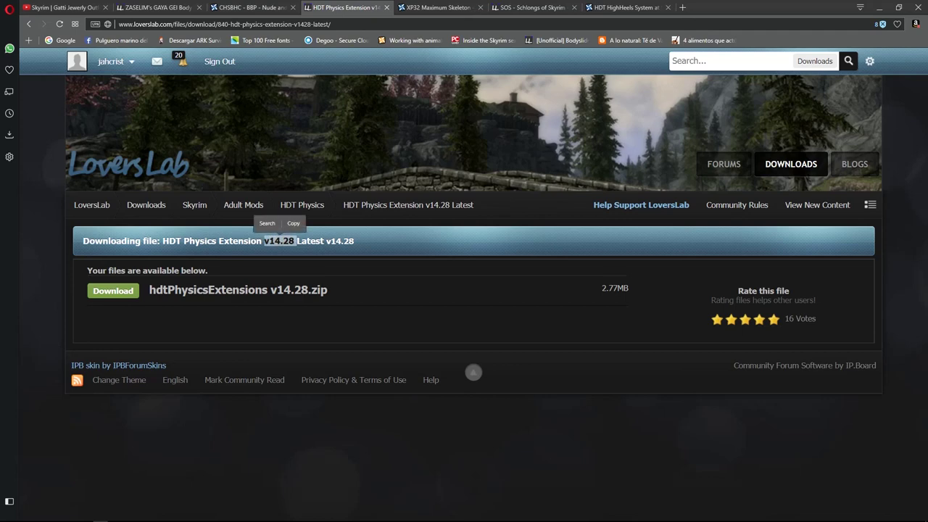
pyautogui.click(472, 371)
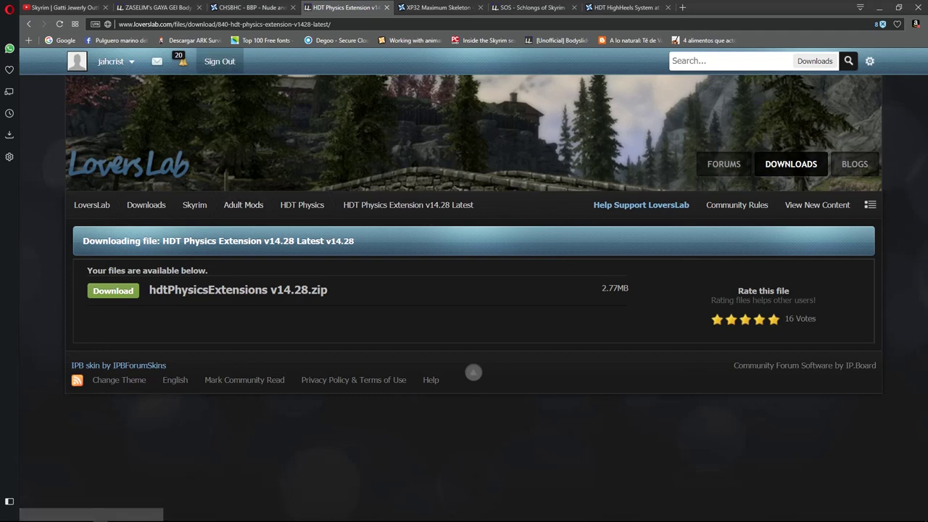
pyautogui.click(156, 7)
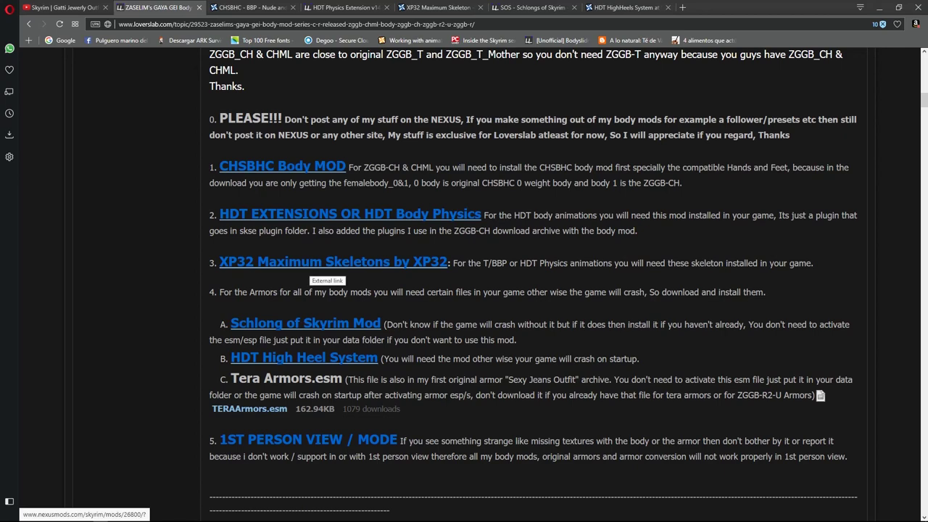
# Check the main file on the XP32 Maximum Skeleton page, and return to the topic's armor requirements.
pyautogui.click(437, 7)
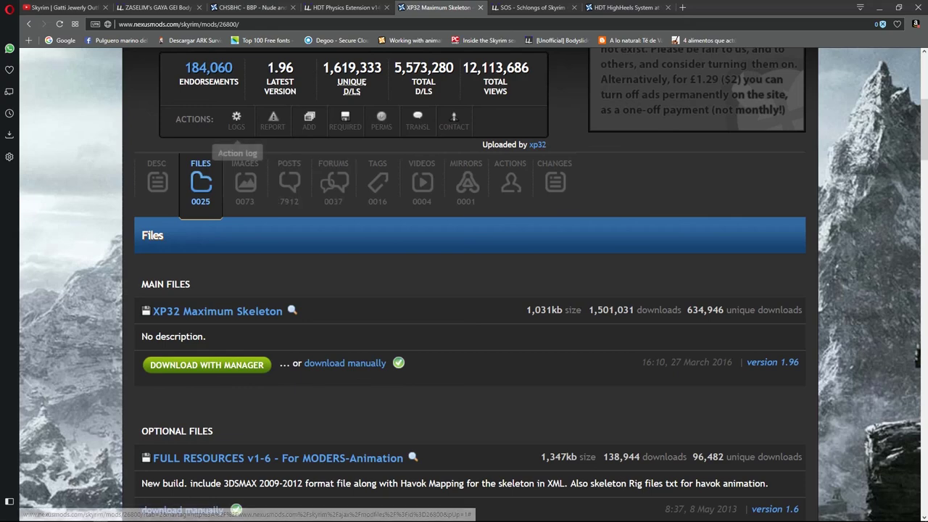
pyautogui.click(156, 7)
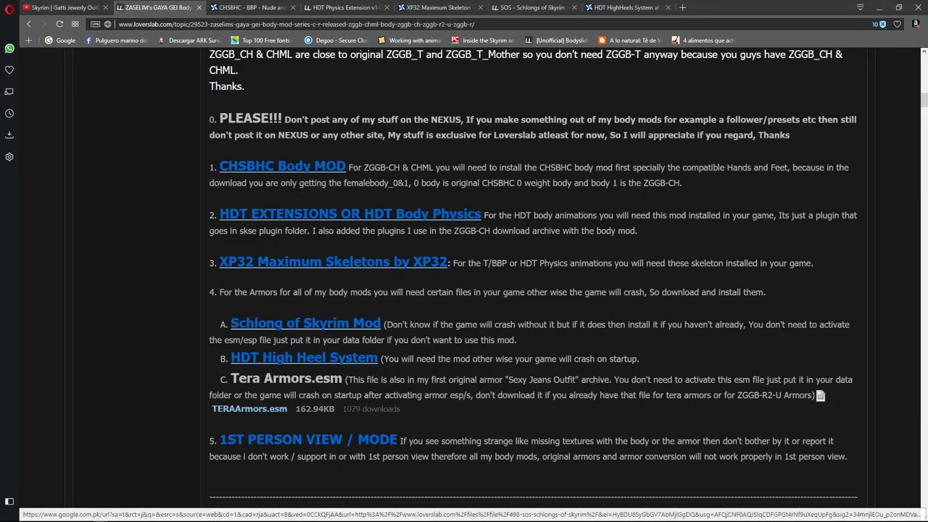
pyautogui.scroll(-3, 534, 284)
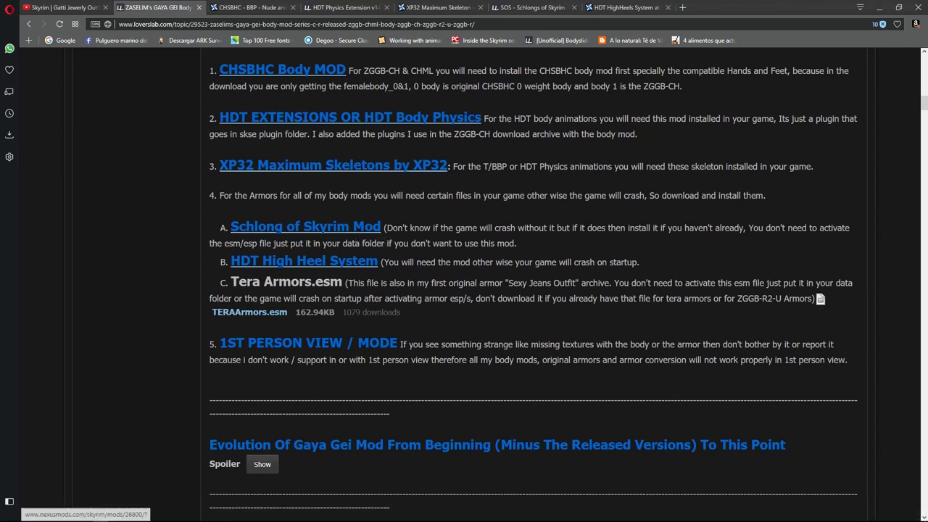
# Highlight the SOS - Schlongs of Skyrim - 3.00.004.7z file name on its download page, and return to the requirements list.
pyautogui.click(532, 7)
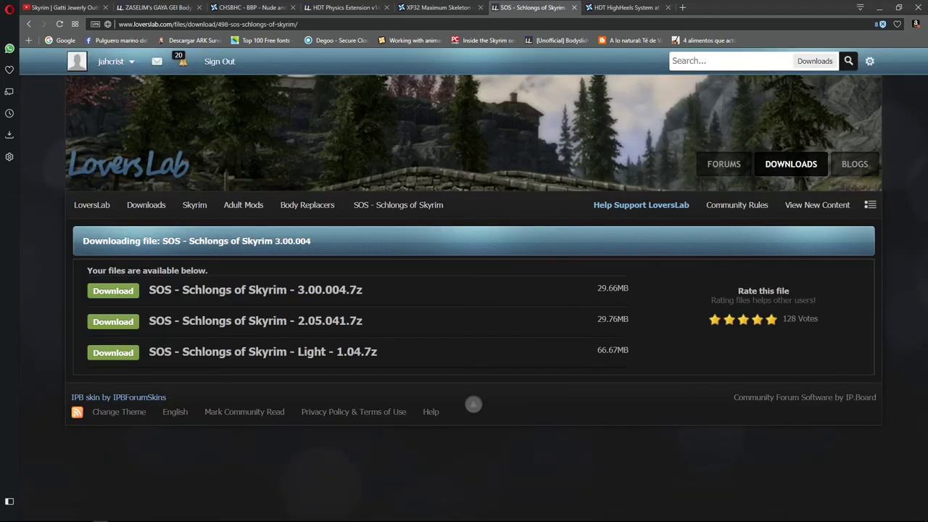
pyautogui.moveTo(362, 290); pyautogui.dragTo(148, 289)
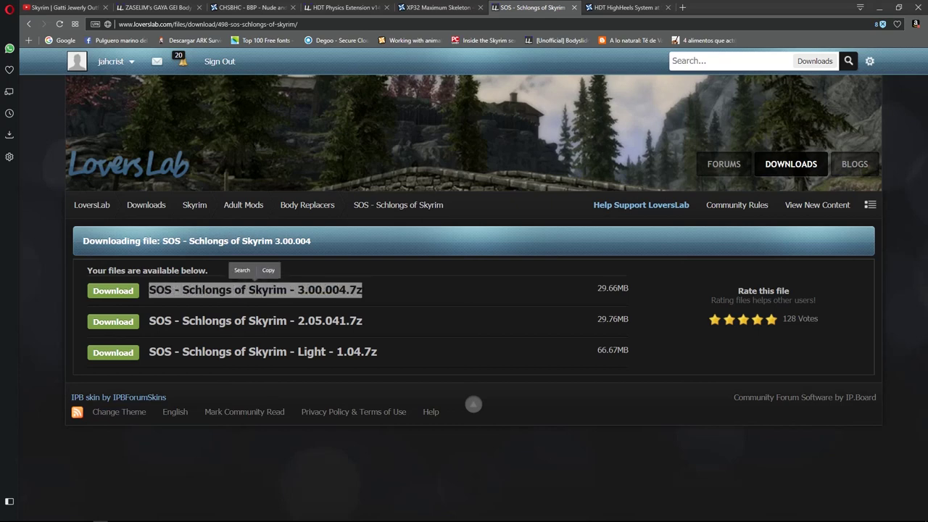
pyautogui.hotkey('ctrl', 'c')
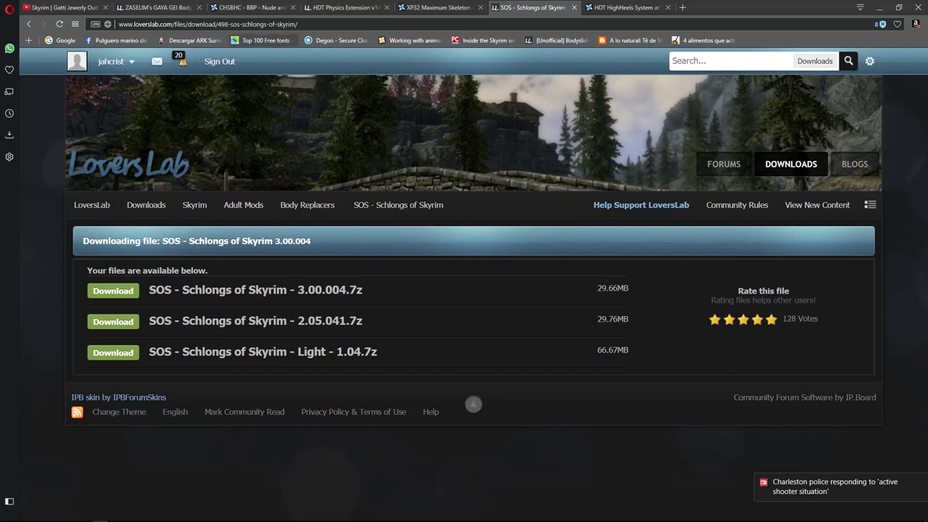
pyautogui.click(156, 7)
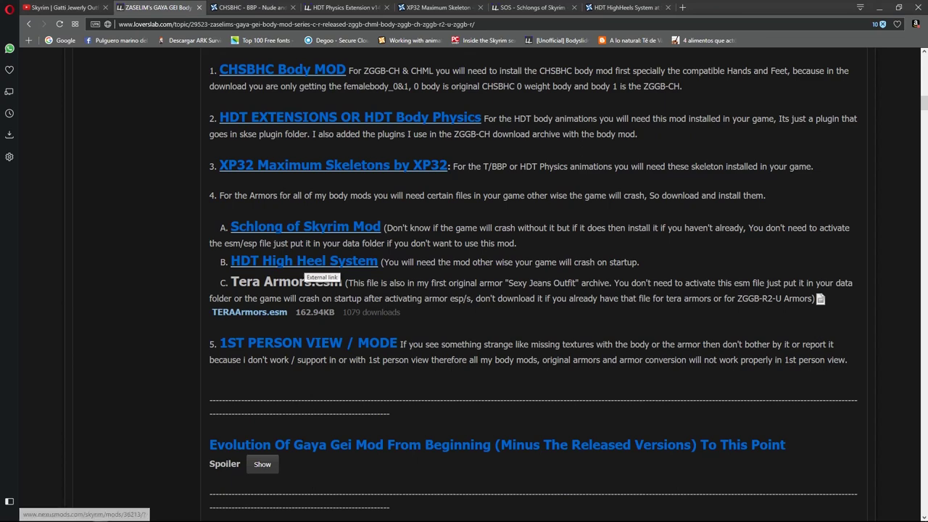
# Check the HDT HighHeels System files page, and highlight "missing textures" in the topic's 1st person view note.
pyautogui.click(623, 7)
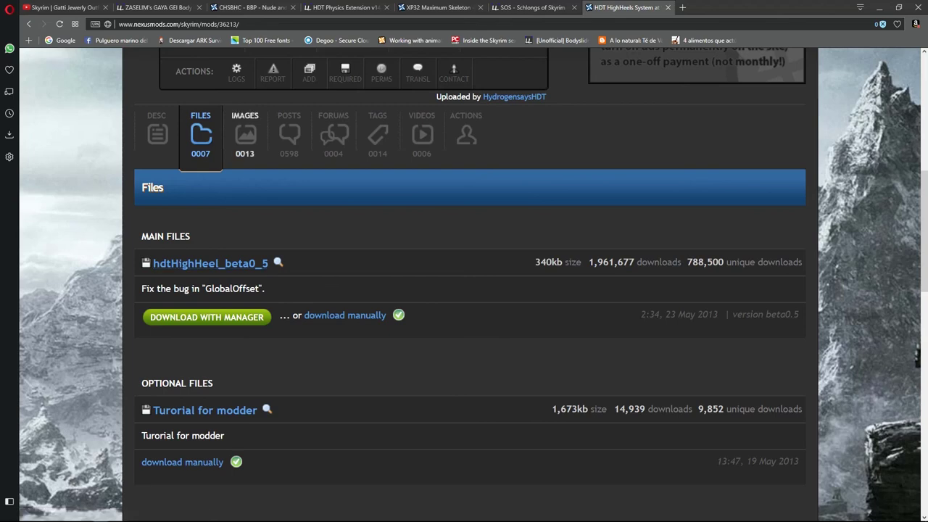
pyautogui.click(156, 8)
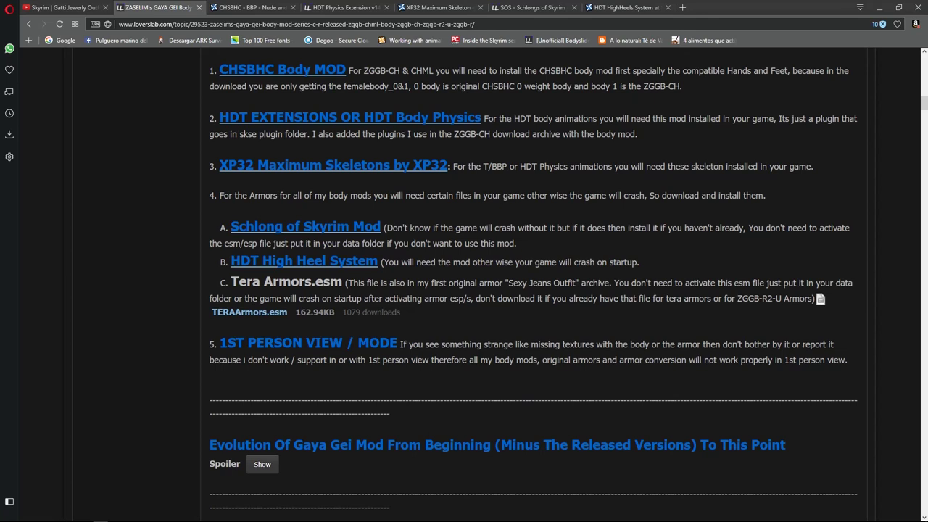
pyautogui.moveTo(596, 344); pyautogui.dragTo(531, 344)
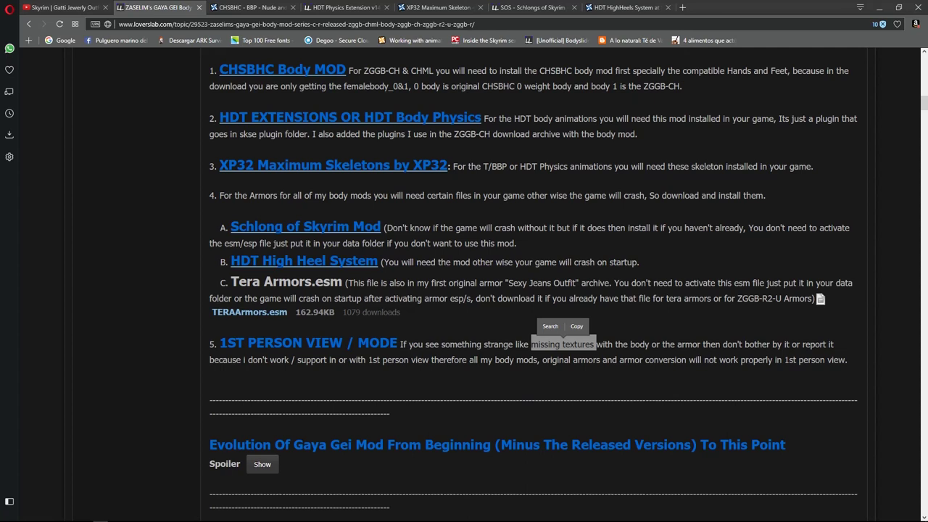
# Clear the text highlight in the topic's 1st person view note, and open the description on the CHSBHC mod page.
pyautogui.press('Escape')
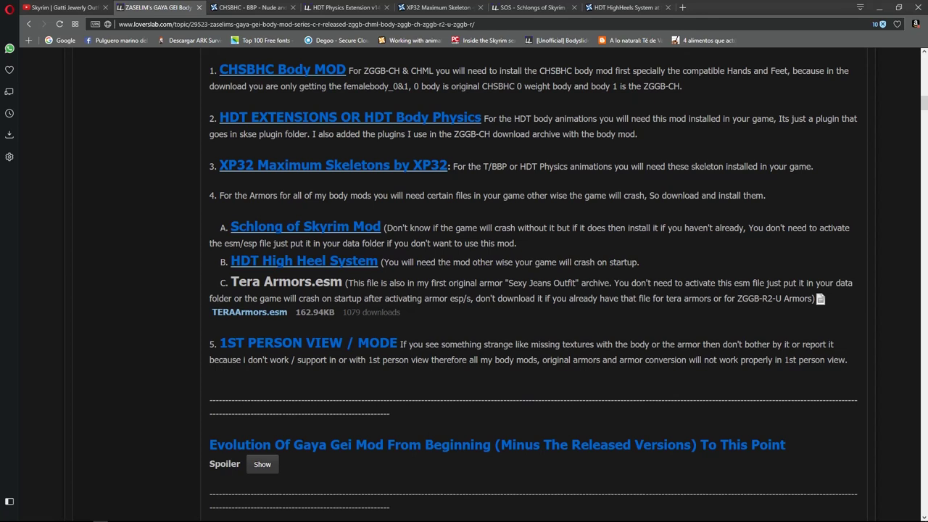
pyautogui.moveTo(542, 359); pyautogui.dragTo(600, 360)
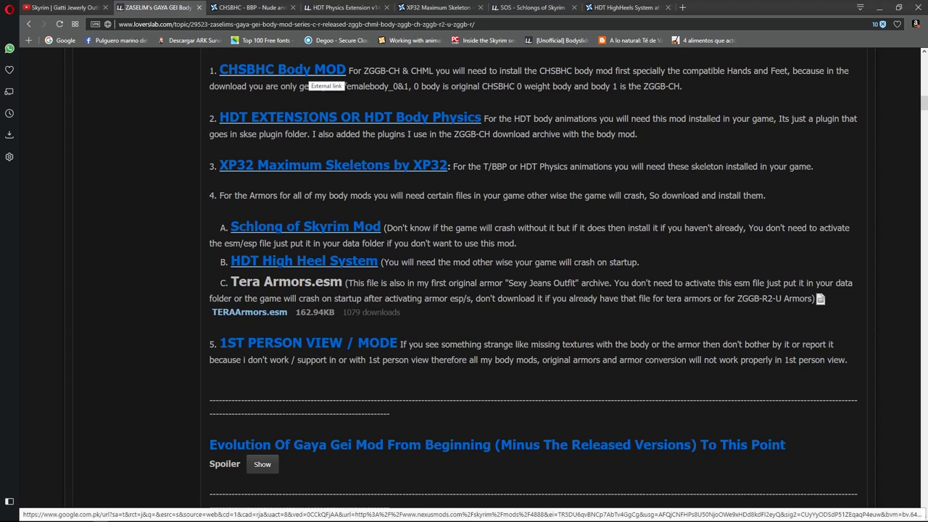
pyautogui.click(250, 7)
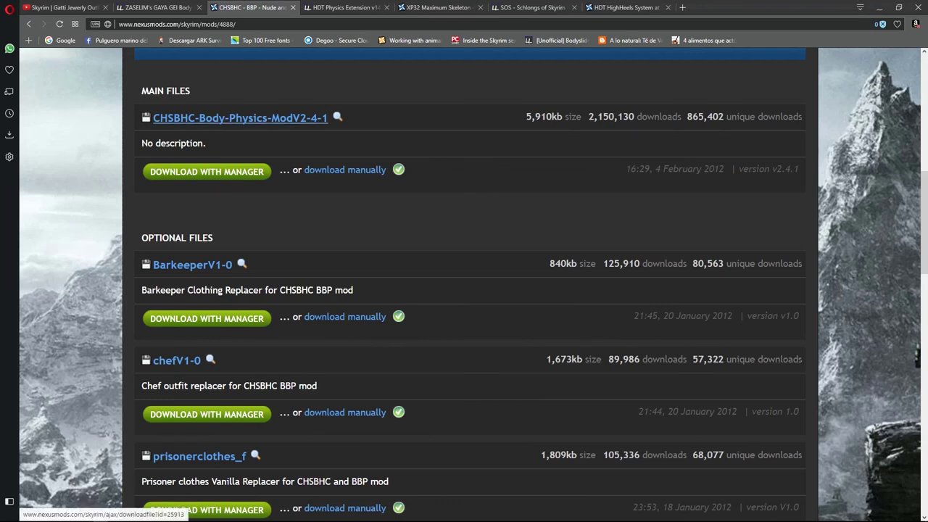
pyautogui.scroll(1, 239, 117)
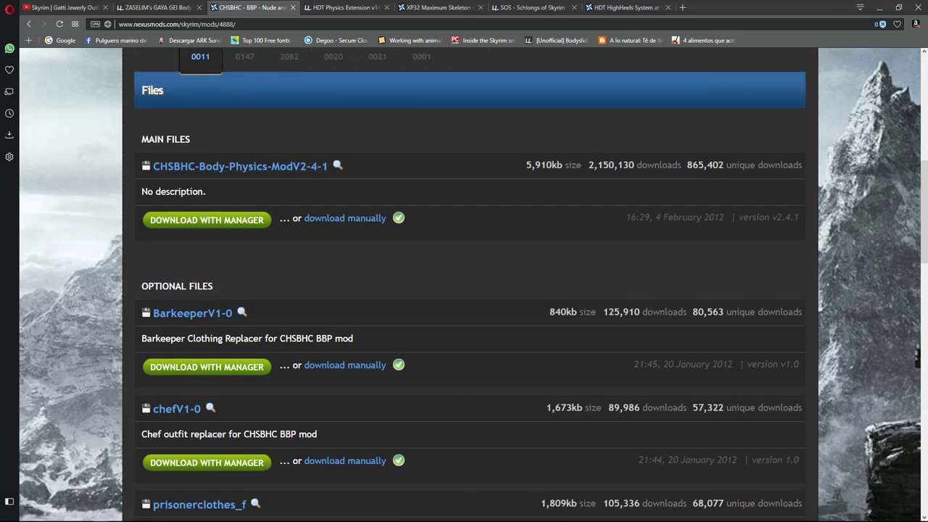
pyautogui.scroll(1, 211, 94)
pyautogui.click(157, 84)
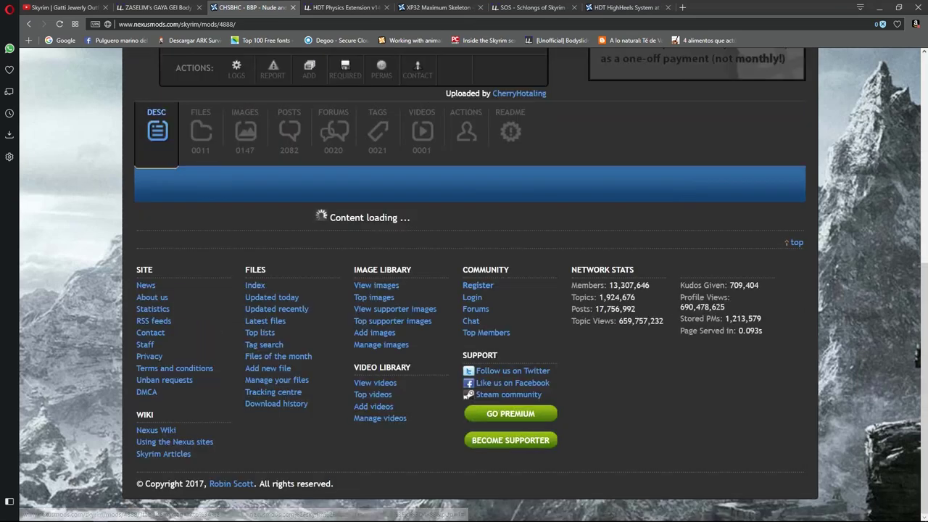
# Read through the CHSBHC mod description, including the features, bugs, version history, installation, FAQ and tutorial sections.
pyautogui.scroll(-1, 156, 83)
pyautogui.scroll(-9, 470, 290)
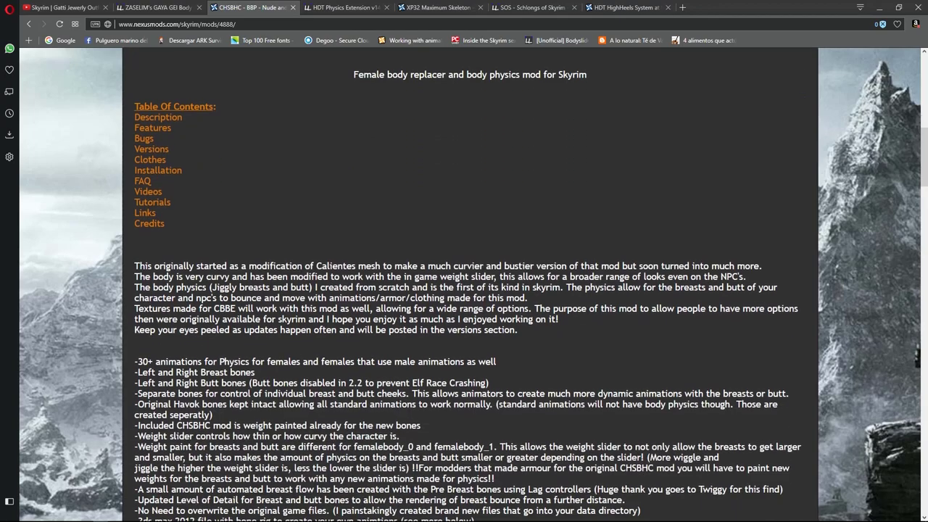
pyautogui.scroll(-7, 470, 289)
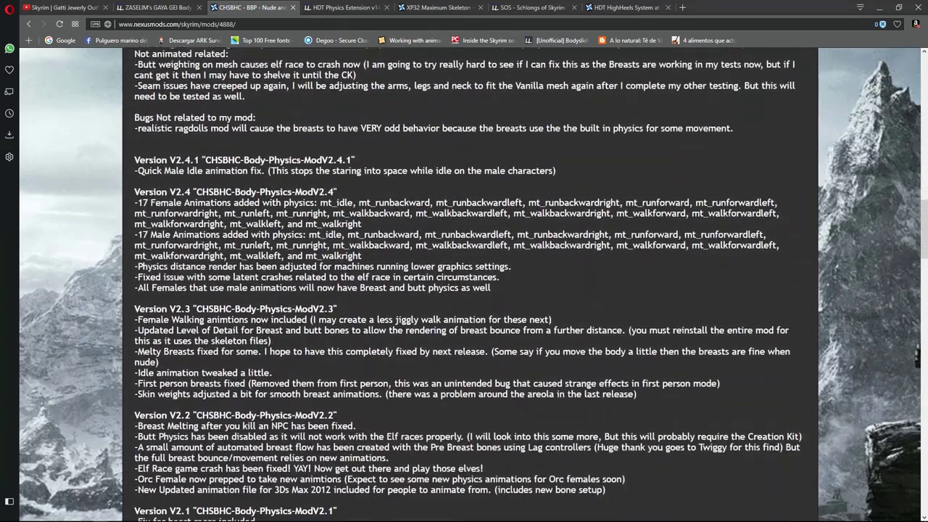
pyautogui.scroll(-5, 470, 290)
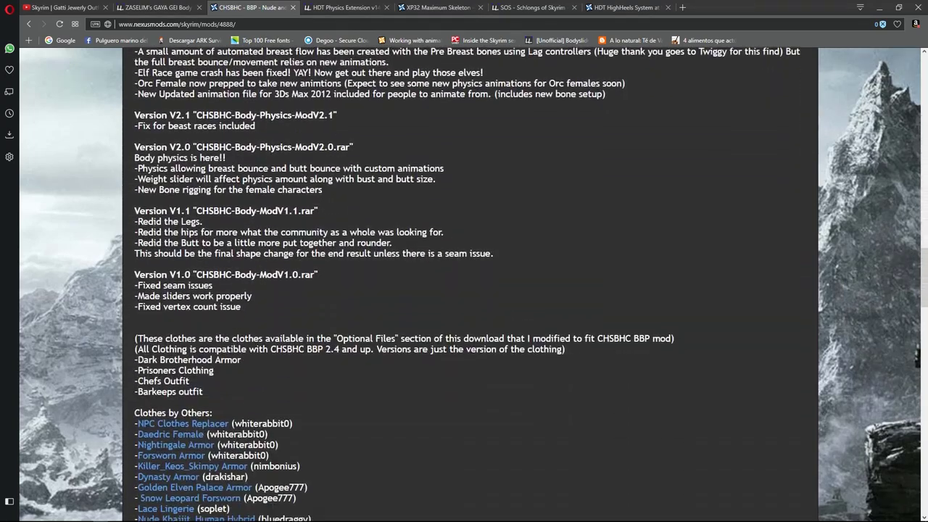
pyautogui.scroll(-4, 470, 290)
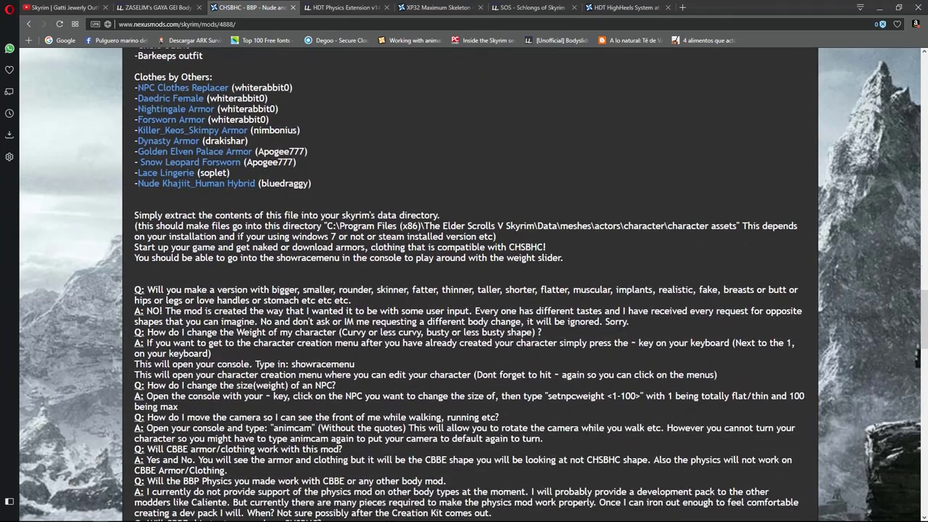
pyautogui.scroll(-1, 470, 290)
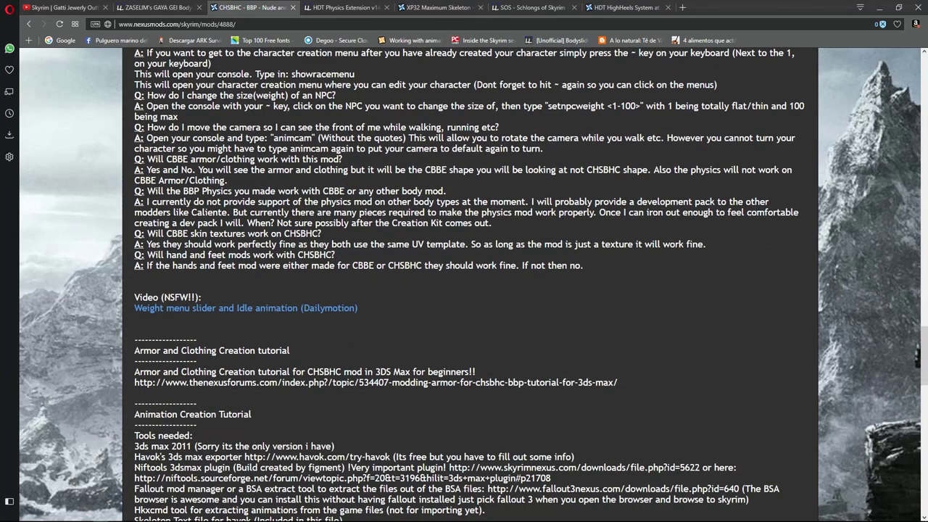
pyautogui.scroll(-5, 469, 290)
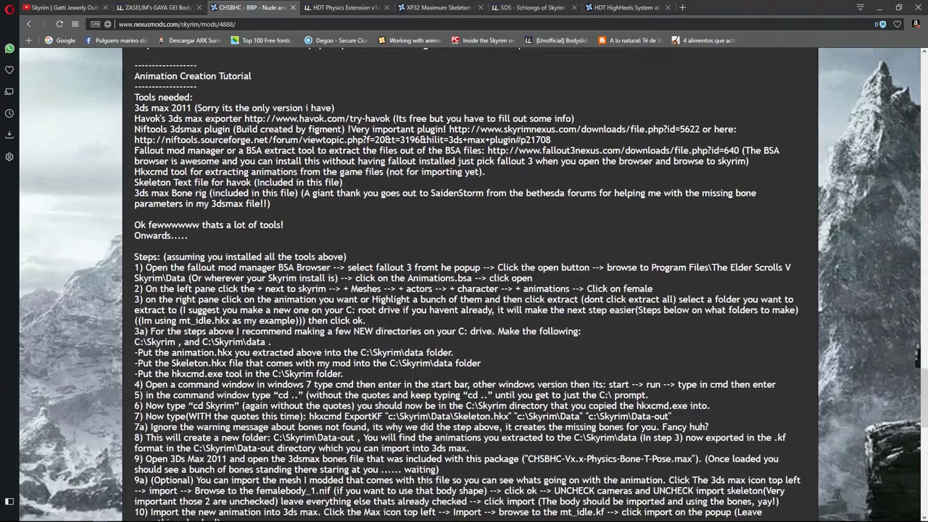
pyautogui.scroll(-6, 470, 290)
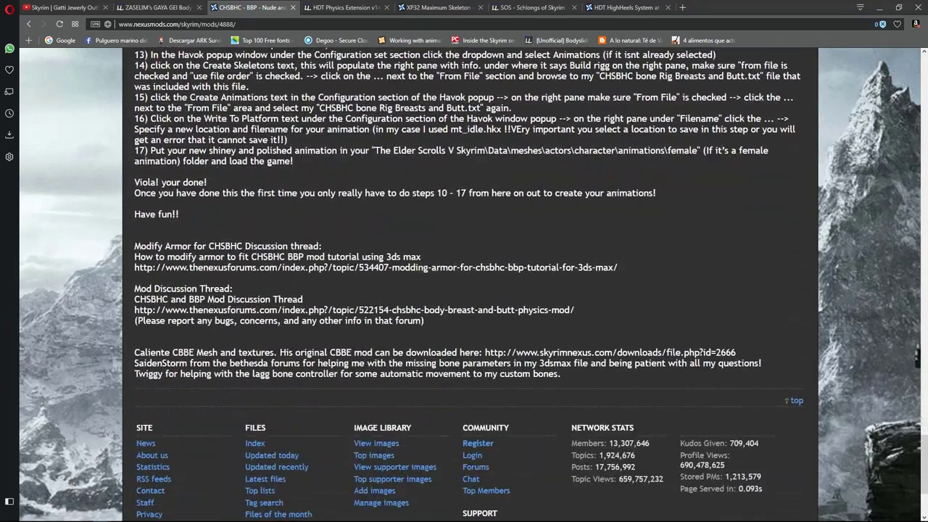
pyautogui.scroll(-1, 470, 290)
# Go back over the CHSBHC description, reopen the mod's files list, and return to the body mod topic.
pyautogui.scroll(10, 470, 290)
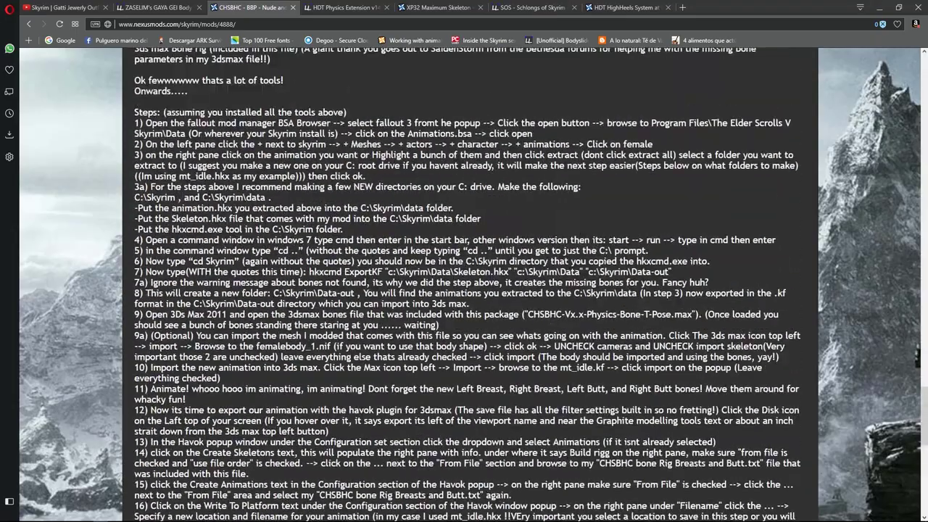
pyautogui.scroll(7, 469, 290)
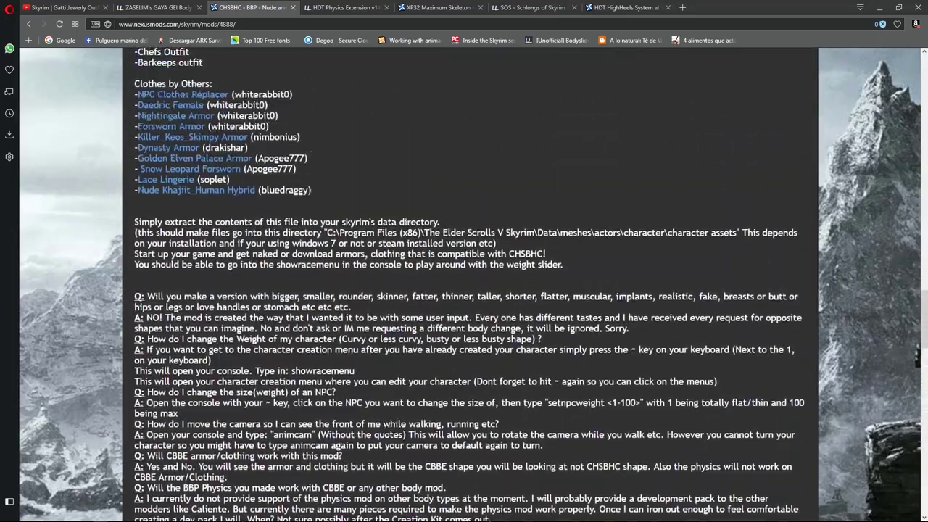
pyautogui.scroll(7, 470, 290)
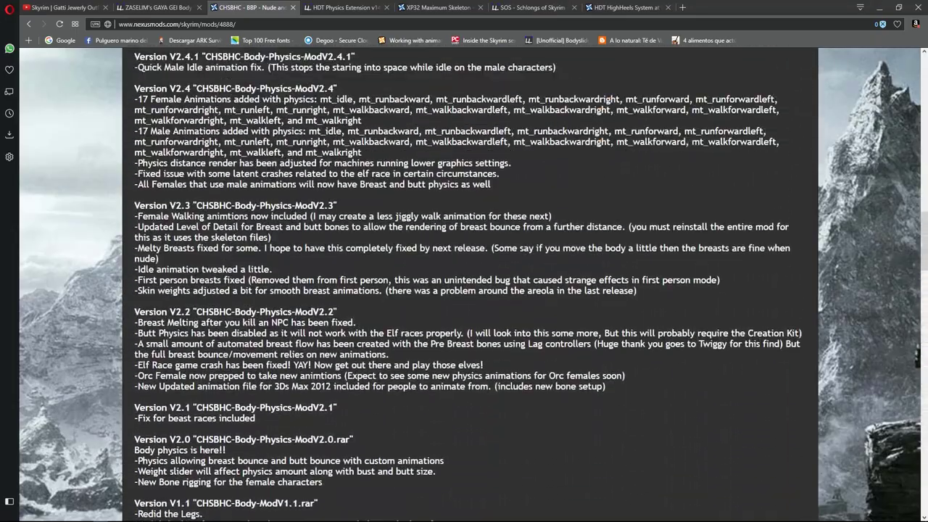
pyautogui.scroll(6, 469, 290)
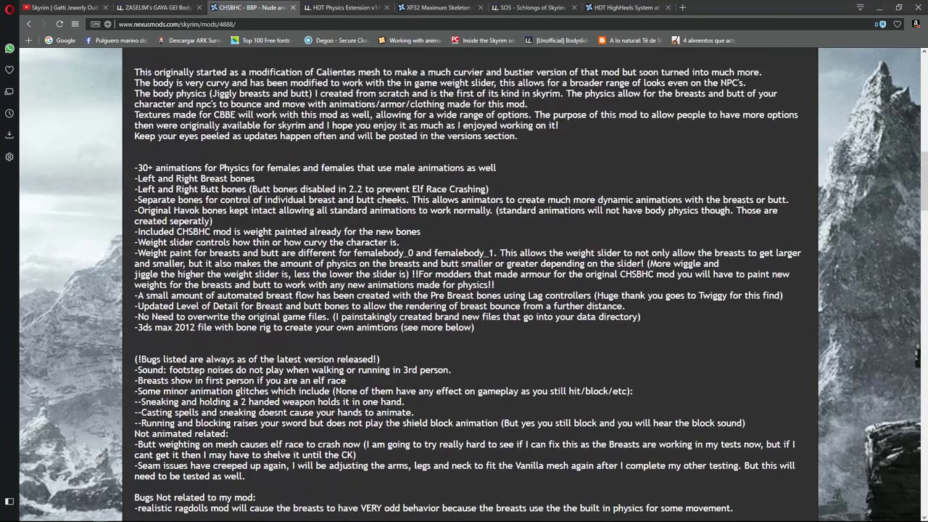
pyautogui.scroll(1, 469, 290)
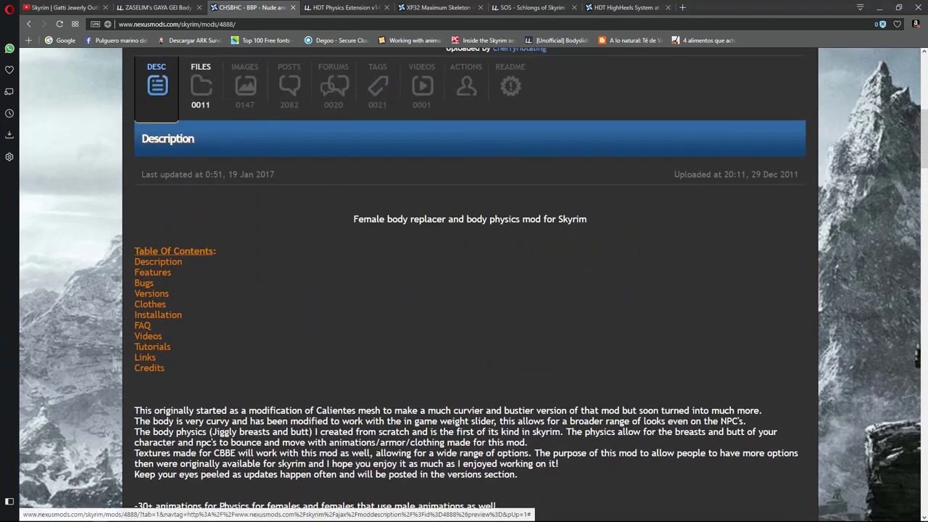
pyautogui.click(201, 85)
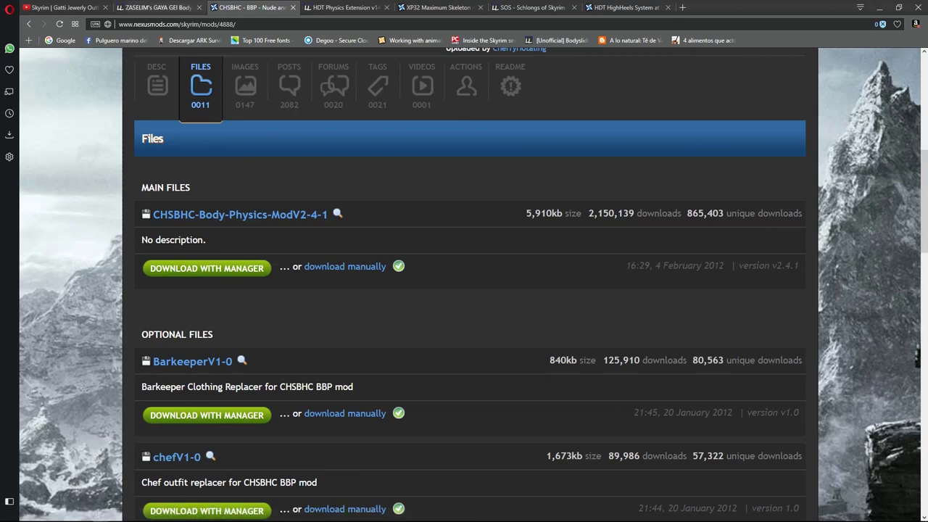
pyautogui.click(156, 7)
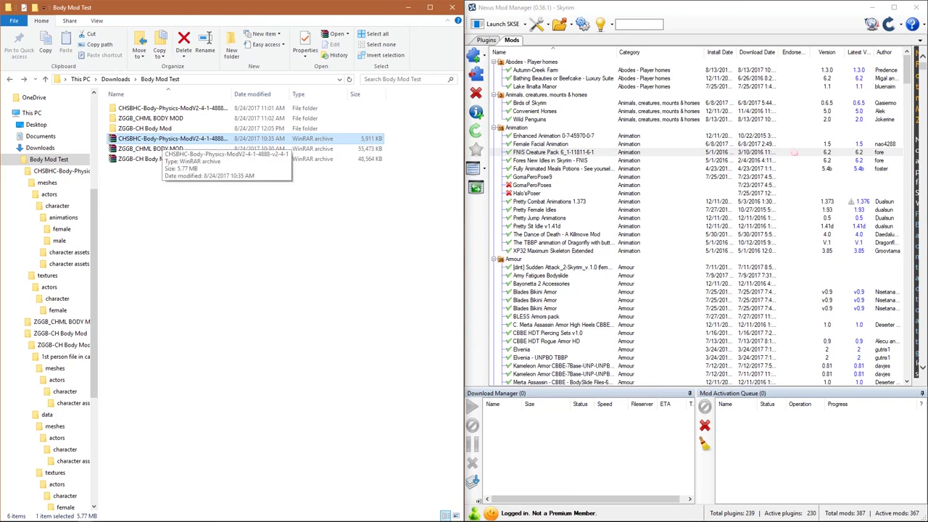
# Add the CHSBHC-Body-Physics-ModV2-4-1 archive to Nexus Mod Manager, and clear the completed entry from the download list.
pyautogui.moveTo(158, 139); pyautogui.dragTo(561, 243)
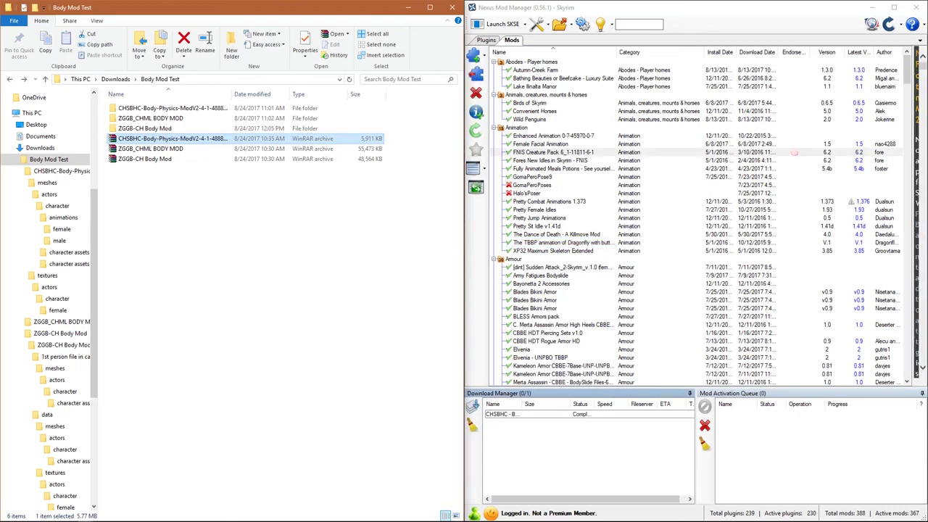
pyautogui.click(471, 461)
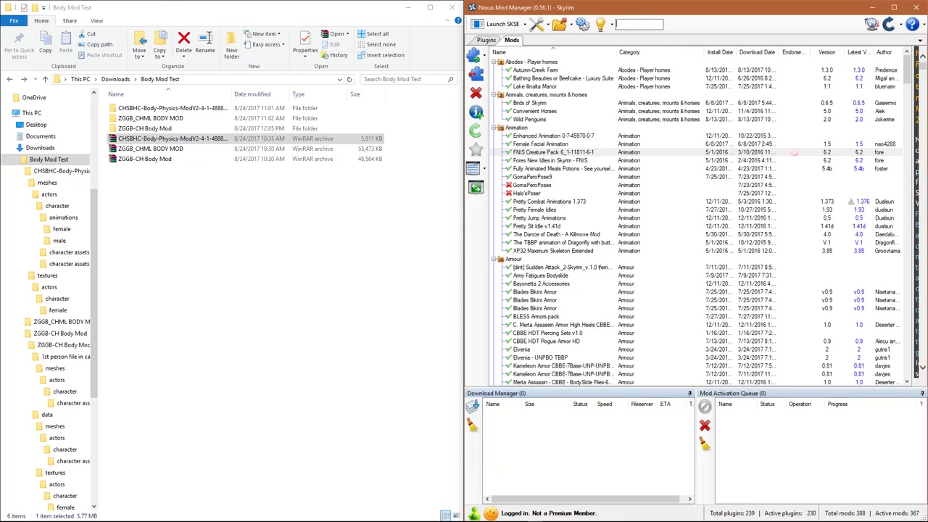
# Filter the mods by "chsbhc" and install CHSBHC - BBP, overwriting all conflicting files, and select the ZGGB-CH Body Mod archive.
pyautogui.write('c')
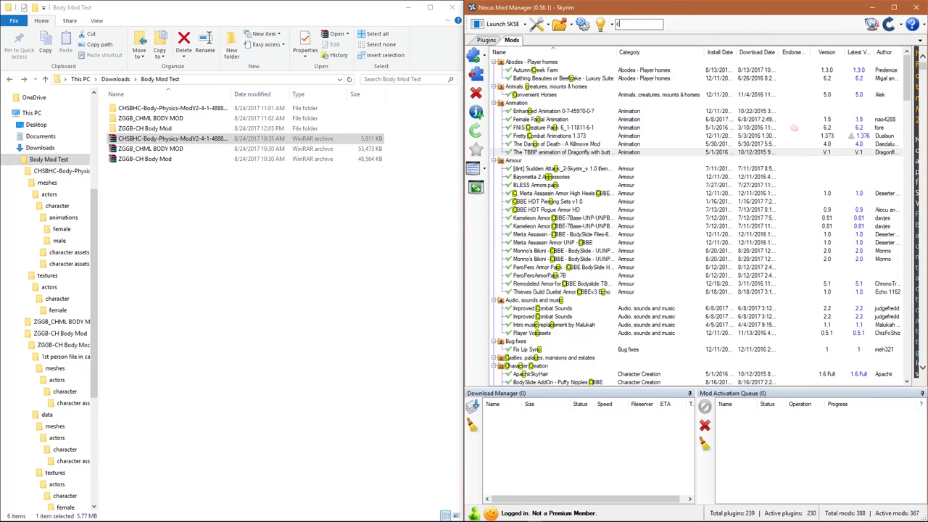
pyautogui.write('hsb')
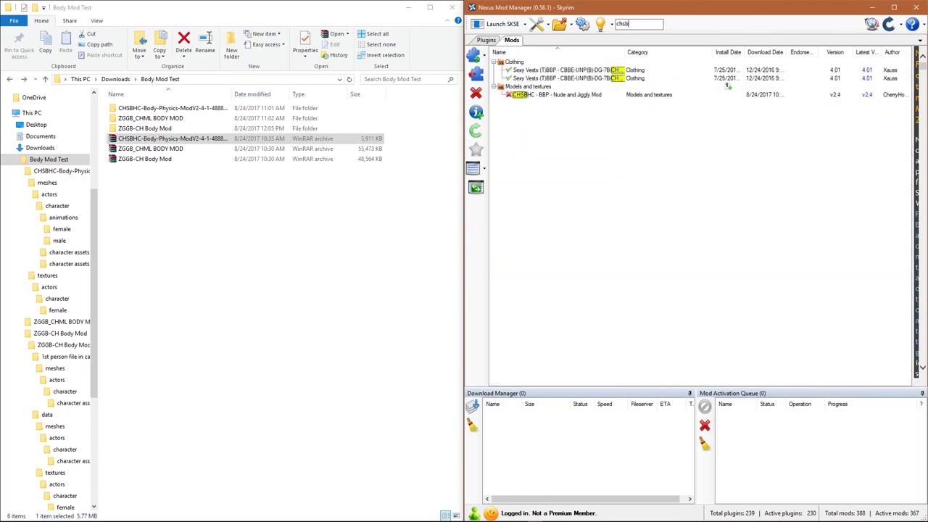
pyautogui.write('hc')
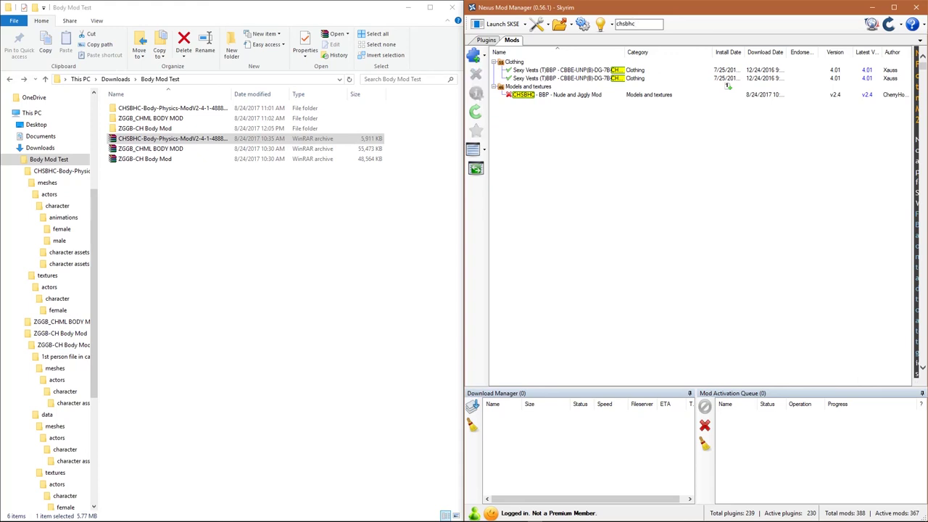
pyautogui.click(726, 94)
pyautogui.doubleClick(726, 85)
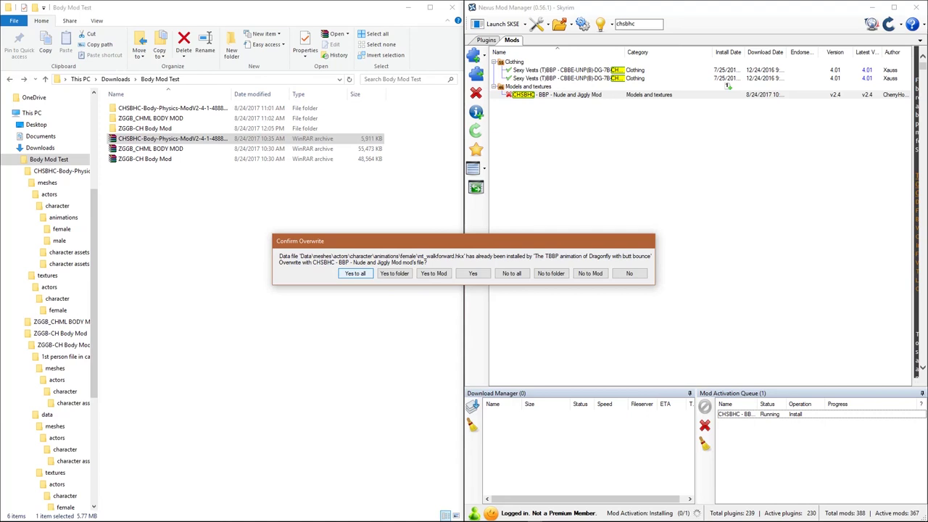
pyautogui.press('Return')
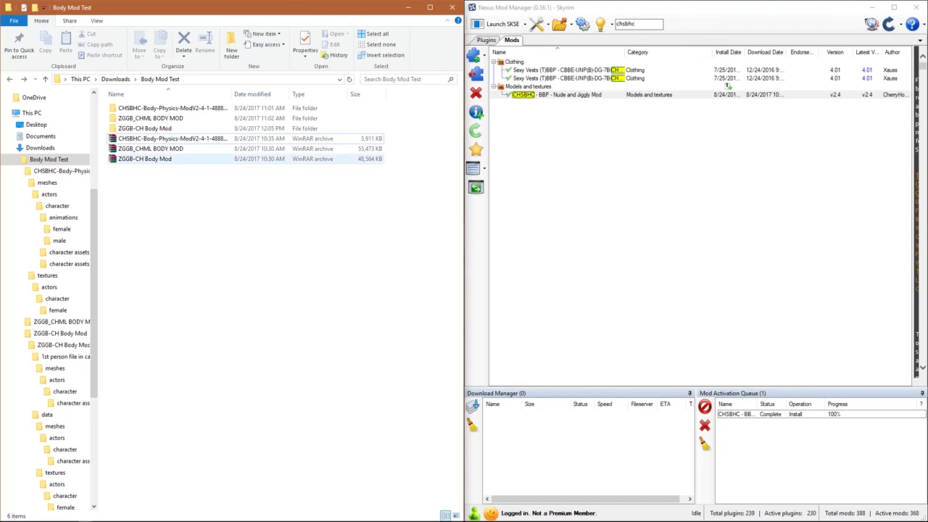
pyautogui.click(144, 159)
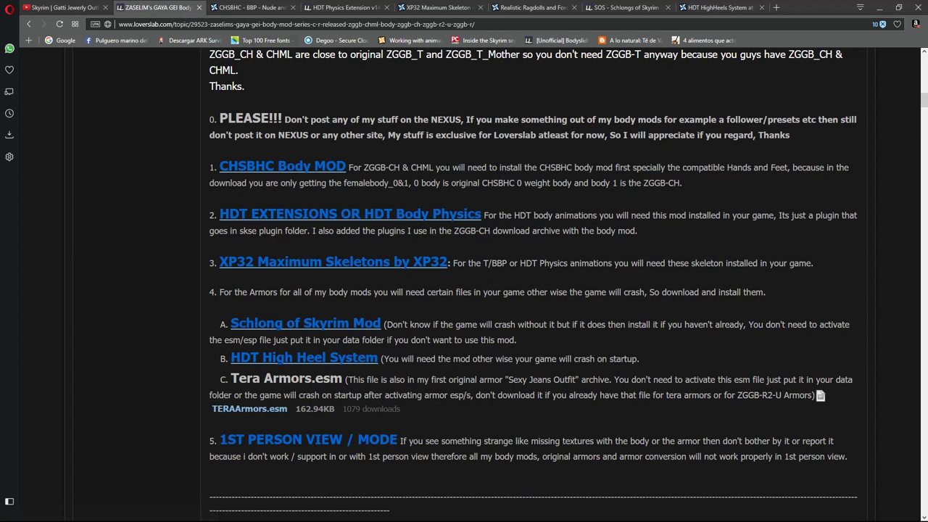
# Review the HDT Physics Extension v14.28 file page and its download page in the browser, and return to the body mod topic.
pyautogui.click(344, 7)
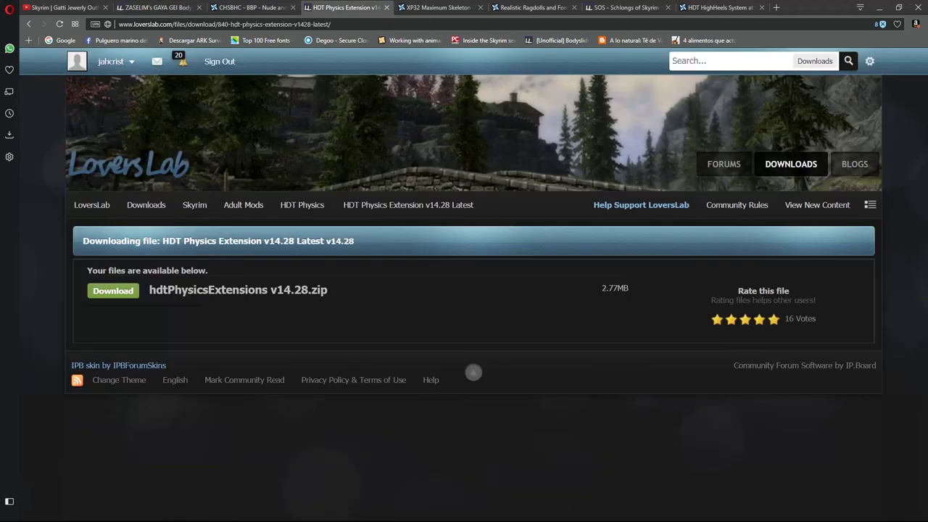
pyautogui.hotkey('alt', 'Left')
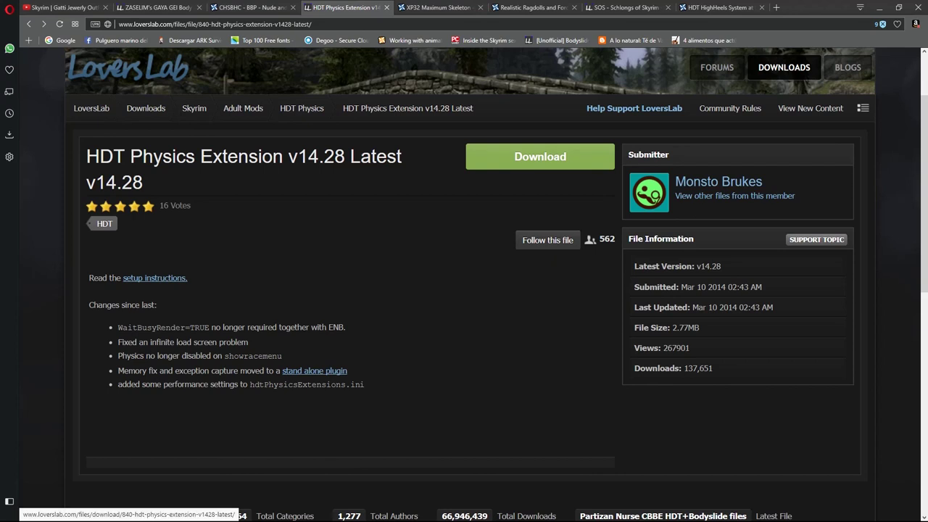
pyautogui.click(529, 157)
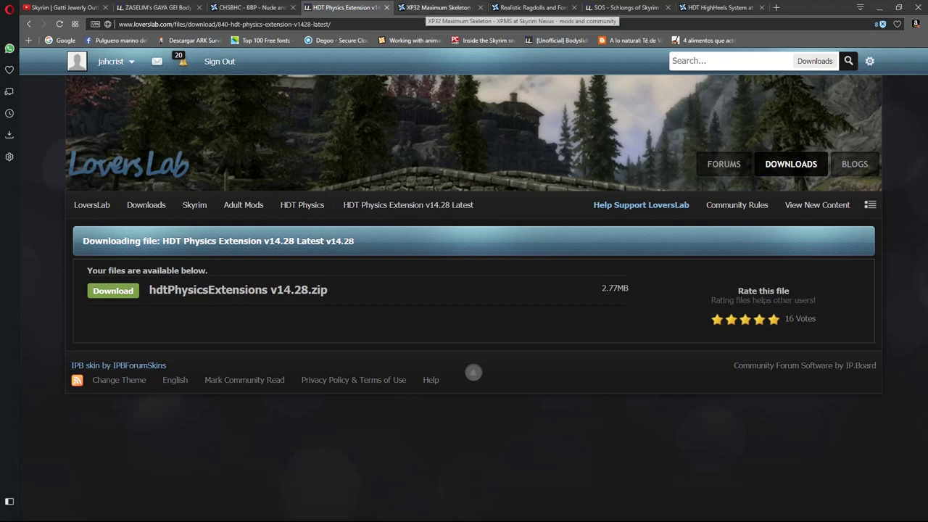
pyautogui.click(156, 7)
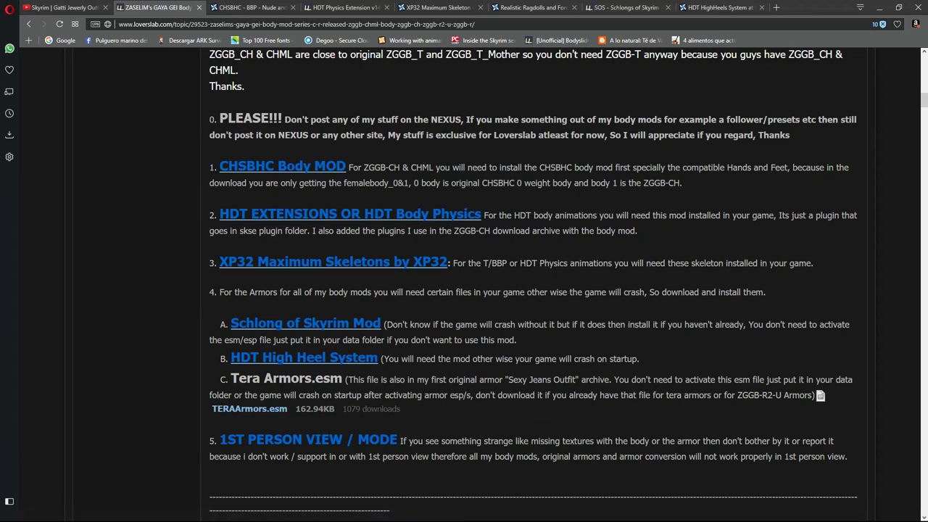
# Check the features and requirement sections in the XP32 Maximum Skeleton description.
pyautogui.click(437, 7)
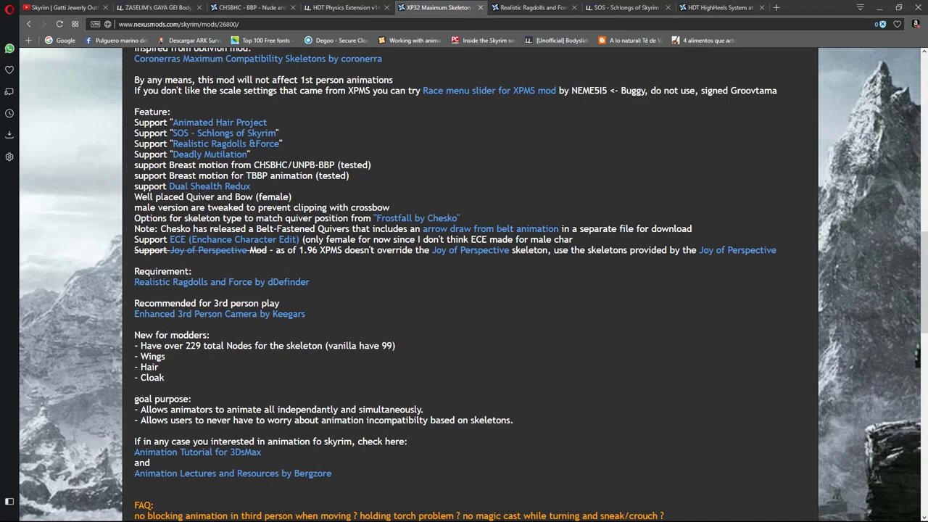
pyautogui.scroll(2, 469, 283)
pyautogui.scroll(-2, 470, 282)
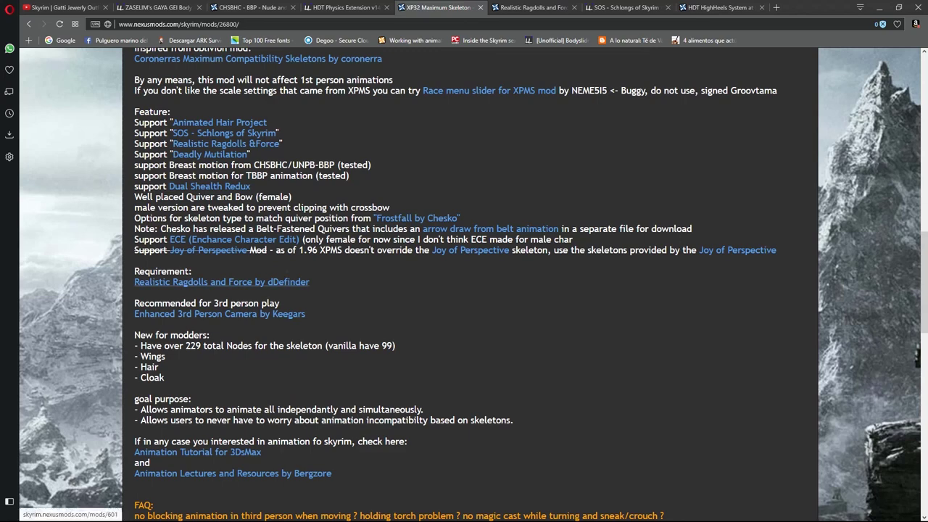
# Read the Realistic Ragdolls and Force description, including its skeleton conflict notes, HOW TO INSTALL section and FAQ.
pyautogui.click(533, 7)
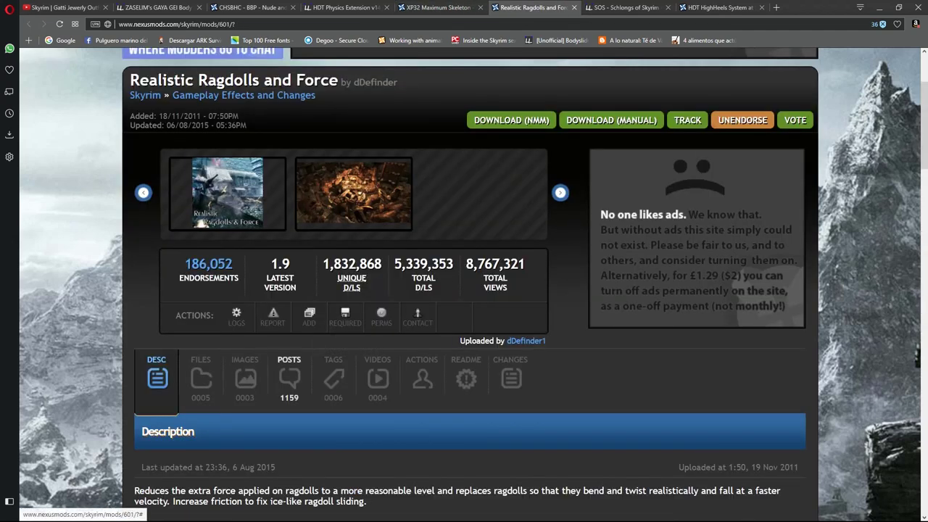
pyautogui.scroll(-4, 464, 283)
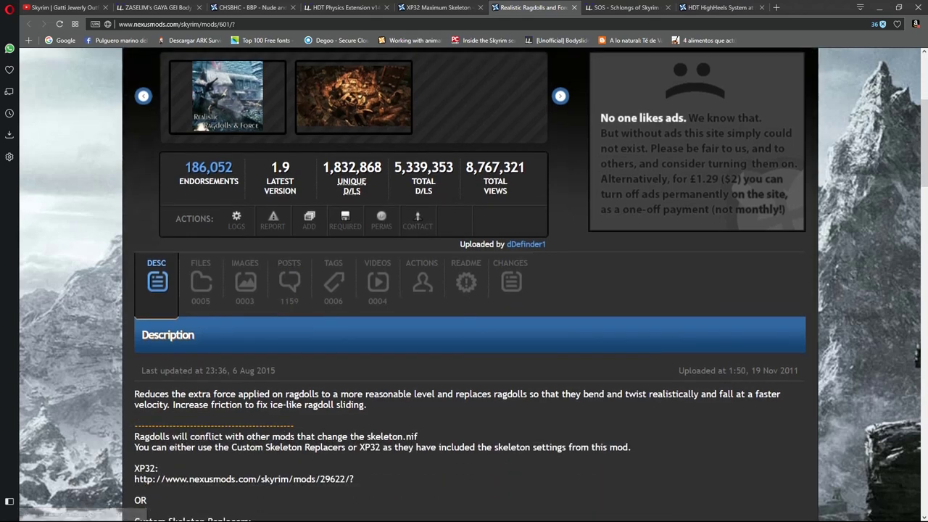
pyautogui.scroll(-1, 464, 283)
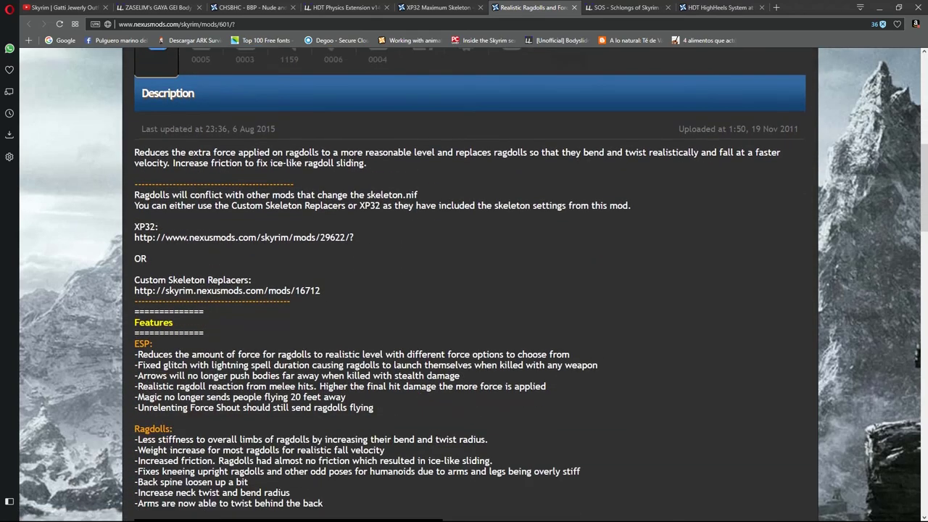
pyautogui.scroll(-6, 464, 282)
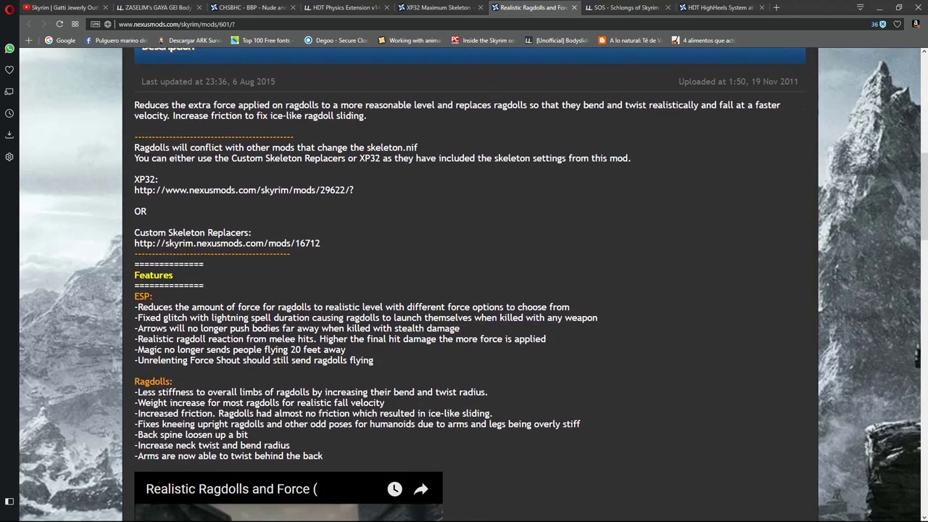
pyautogui.scroll(-5, 464, 283)
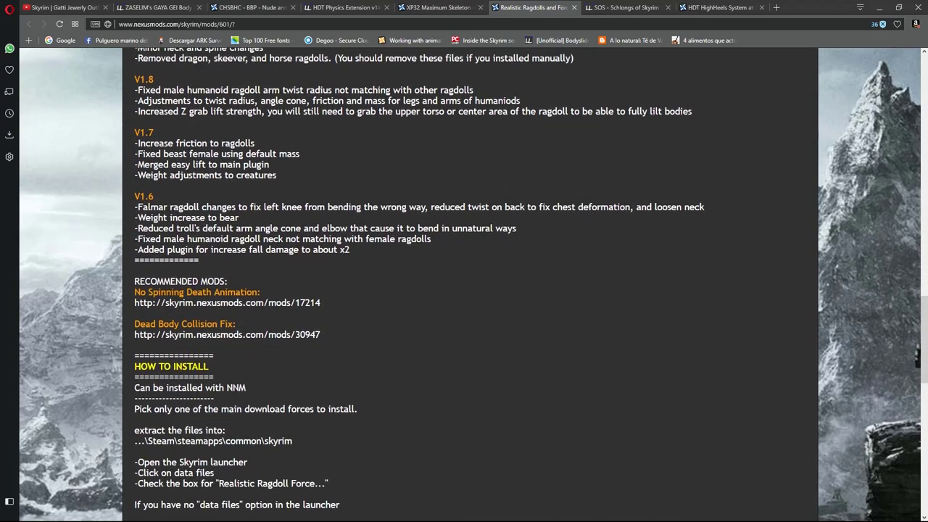
pyautogui.scroll(-1, 463, 282)
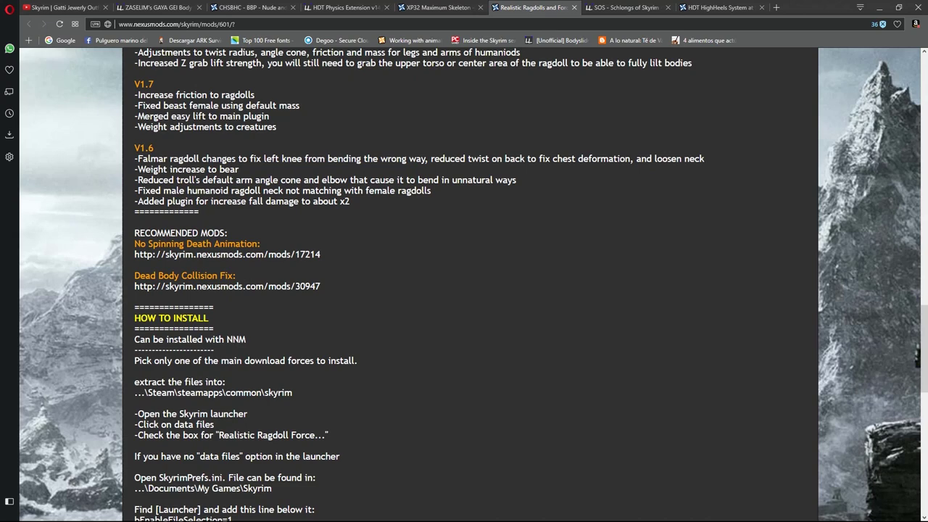
pyautogui.scroll(-2, 464, 282)
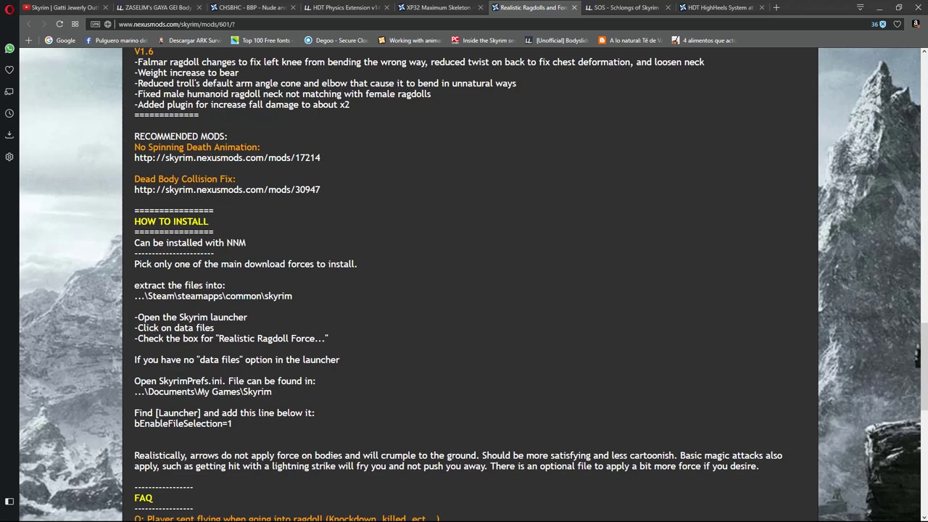
pyautogui.moveTo(246, 243); pyautogui.dragTo(134, 243)
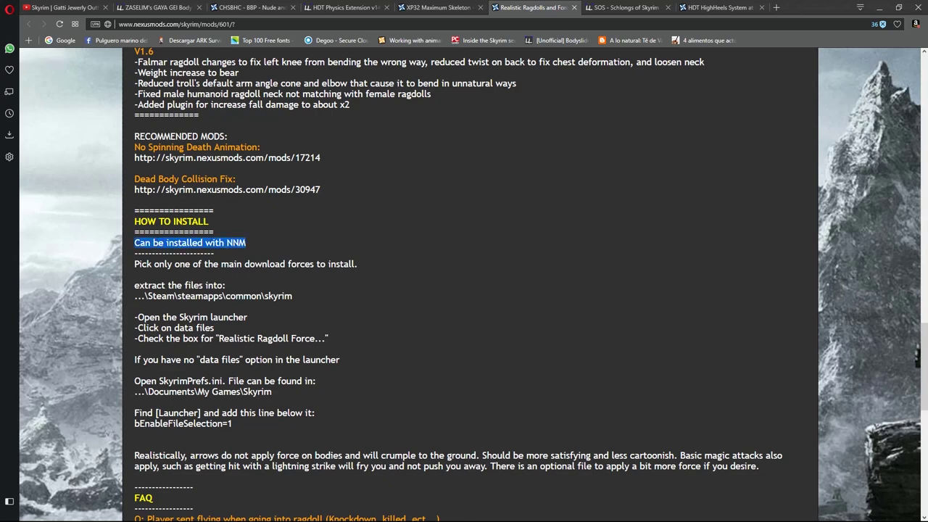
pyautogui.scroll(-1, 464, 283)
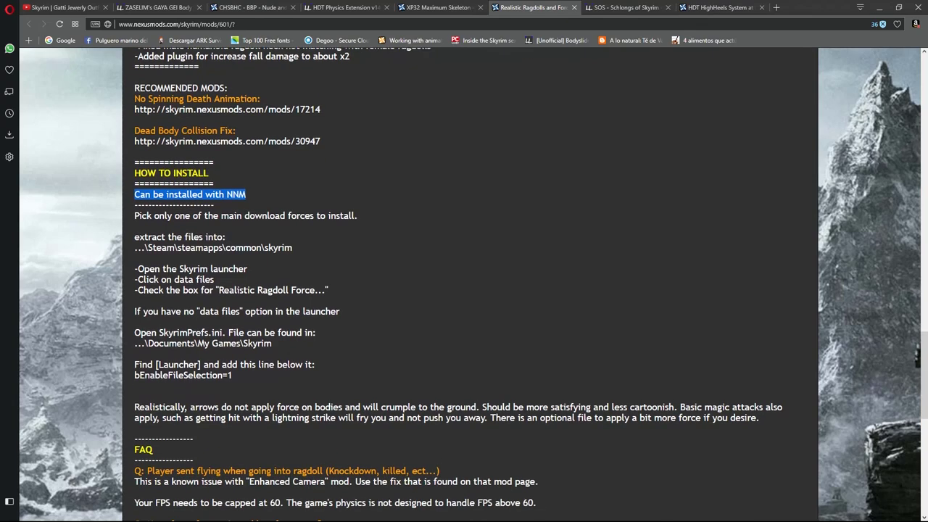
pyautogui.scroll(-1, 464, 283)
pyautogui.scroll(-7, 463, 283)
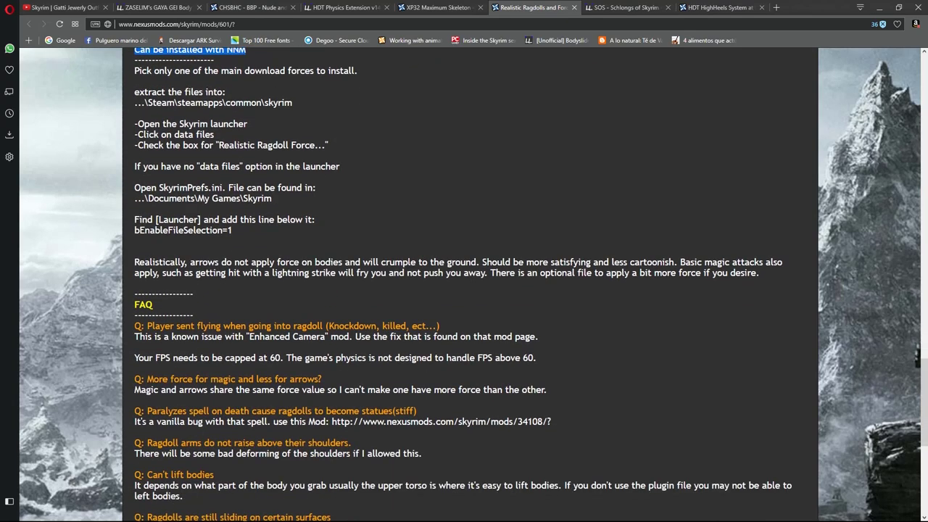
pyautogui.scroll(20, 464, 283)
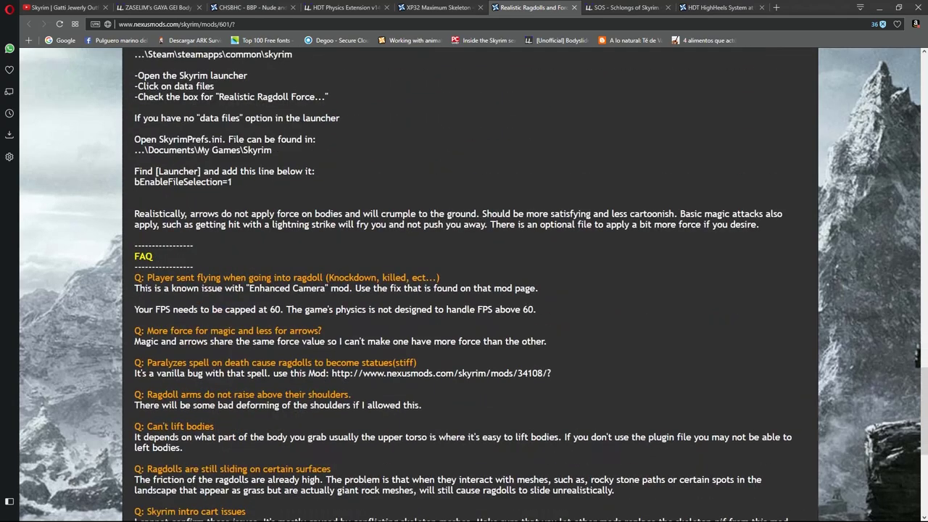
pyautogui.scroll(12, 464, 283)
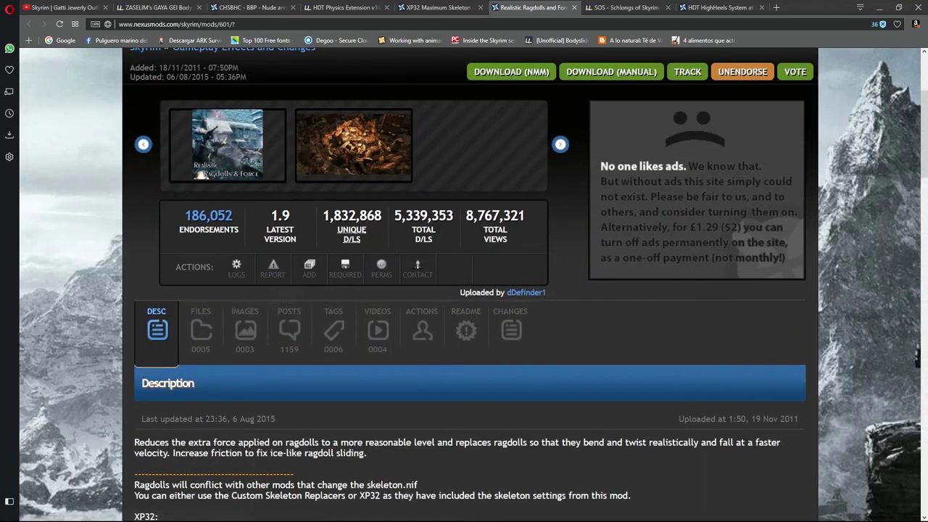
# View the available files for XP32 Maximum Skeleton, and return to the requirements list in the body mod topic.
pyautogui.click(438, 8)
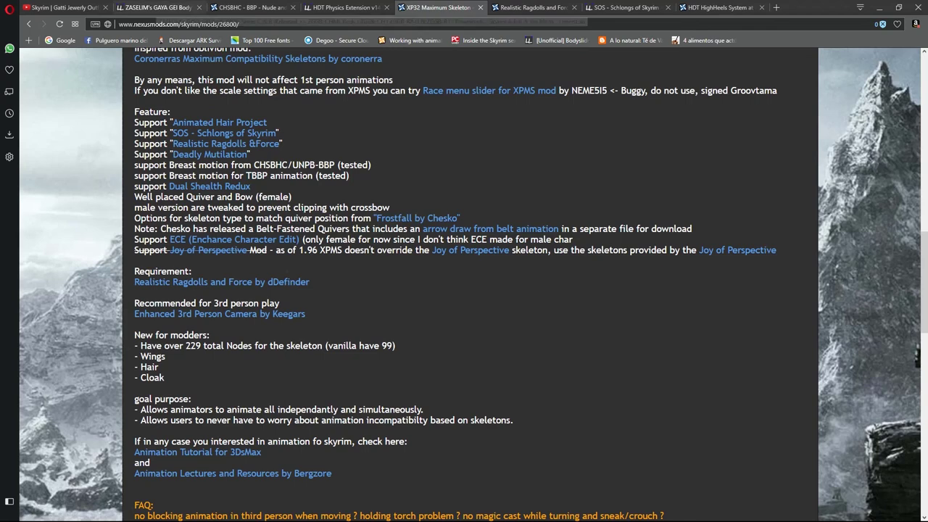
pyautogui.scroll(5, 464, 283)
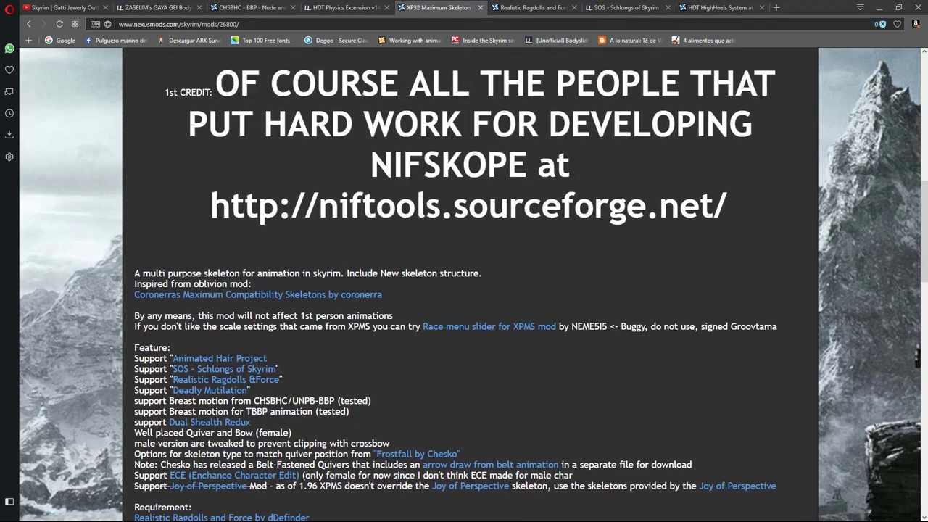
pyautogui.scroll(2, 464, 283)
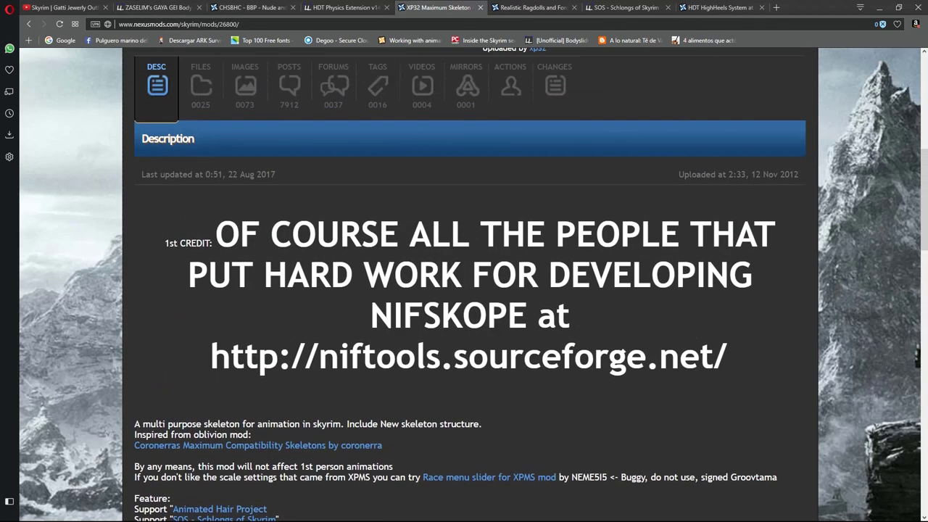
pyautogui.scroll(1, 247, 181)
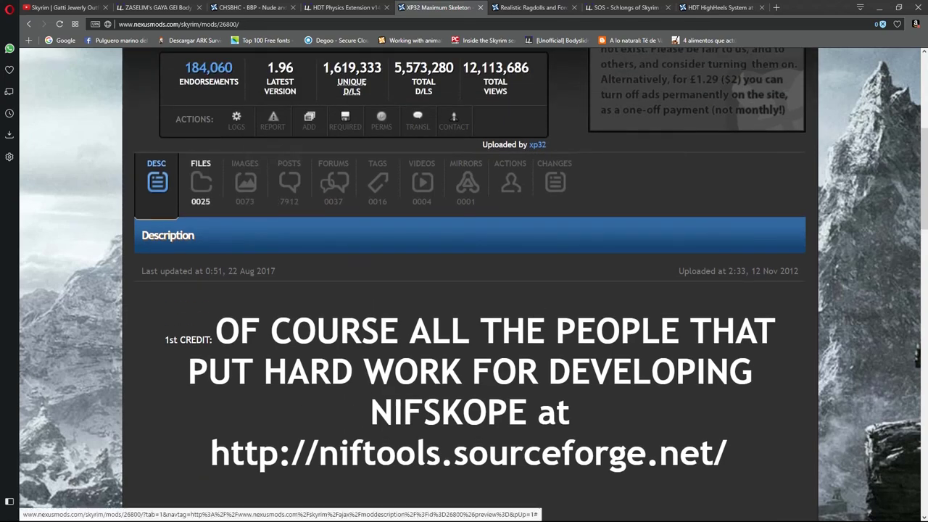
pyautogui.click(200, 182)
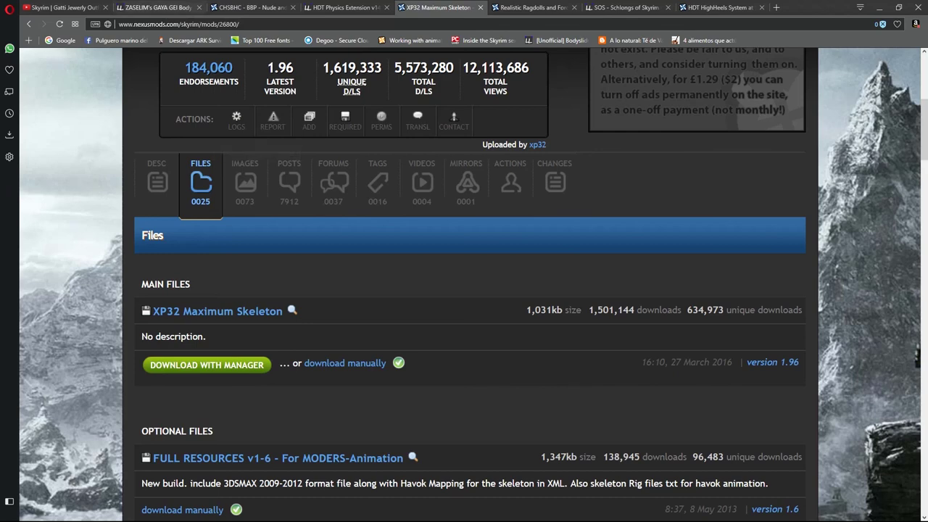
pyautogui.click(155, 7)
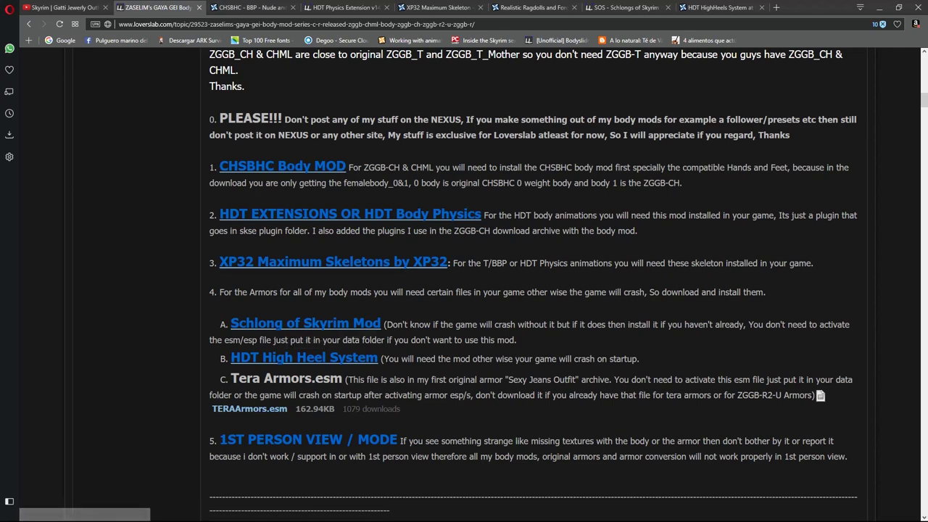
# Check the SOS - Schlongs of Skyrim requirements, view the linked SKSE site in a new tab, and return to the SOS page.
pyautogui.click(625, 7)
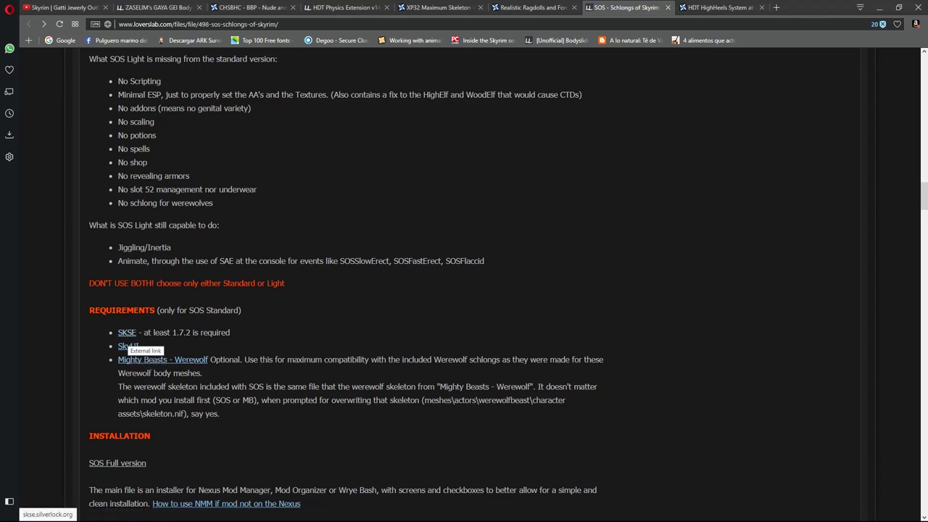
pyautogui.rightClick(128, 342)
pyautogui.press('Escape')
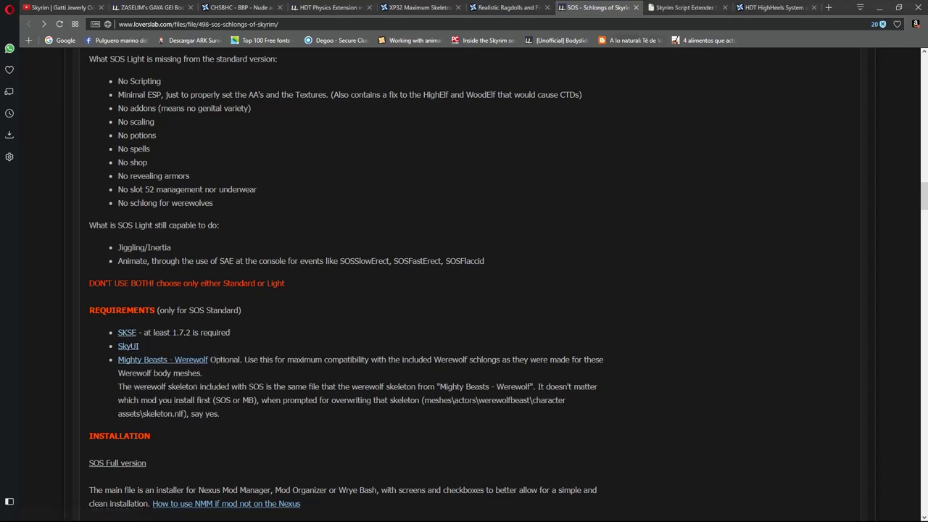
pyautogui.hotkey('ctrl', 'Tab')
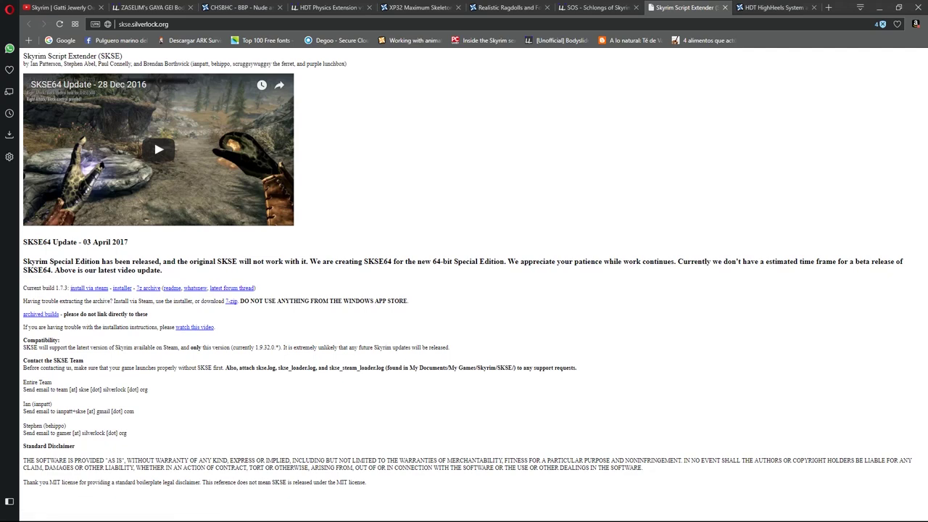
pyautogui.hotkey('ctrl', 'Tab')
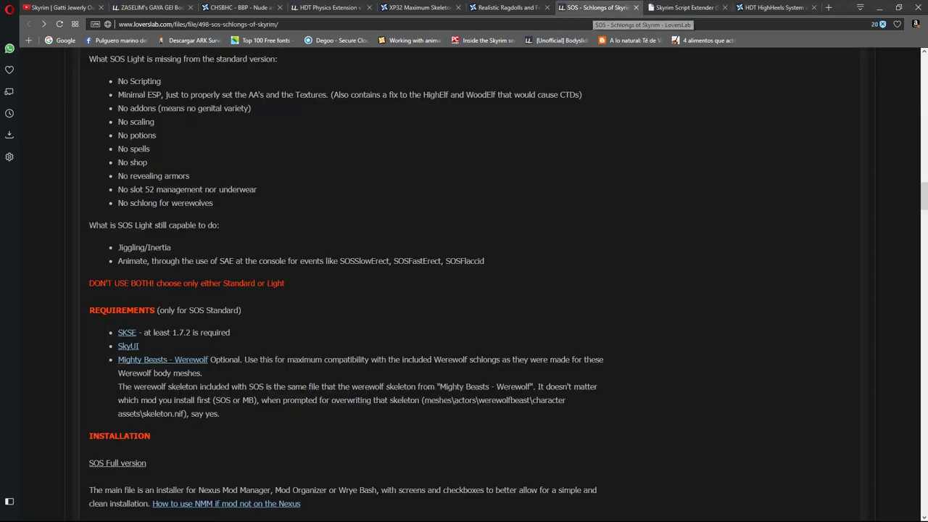
# Try to open the SkyUI link from the SOS requirements in a new tab, and close that tab.
pyautogui.rightClick(131, 347)
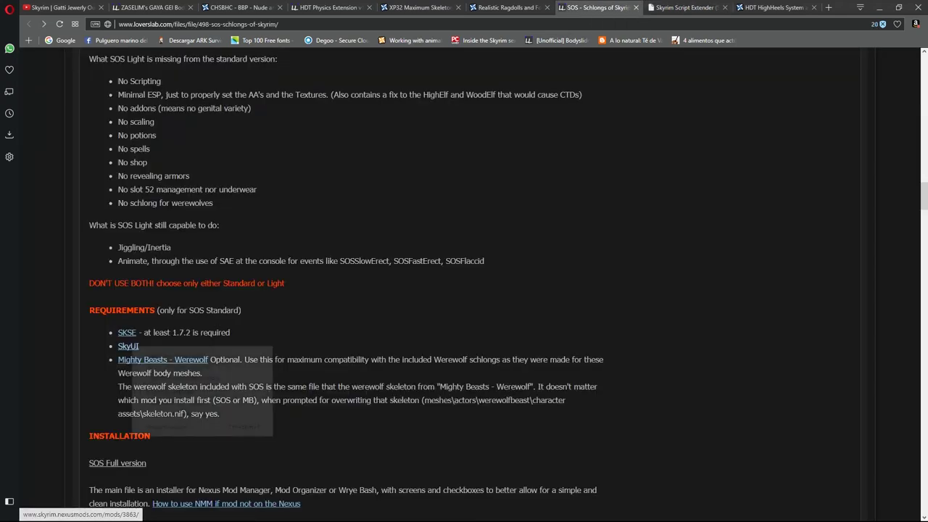
pyautogui.click(174, 355)
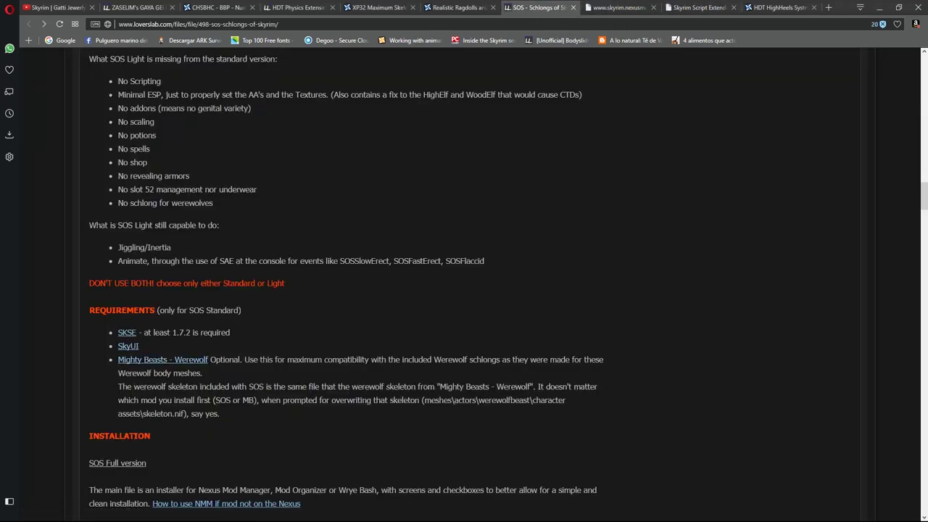
pyautogui.hotkey('ctrl', 'Tab')
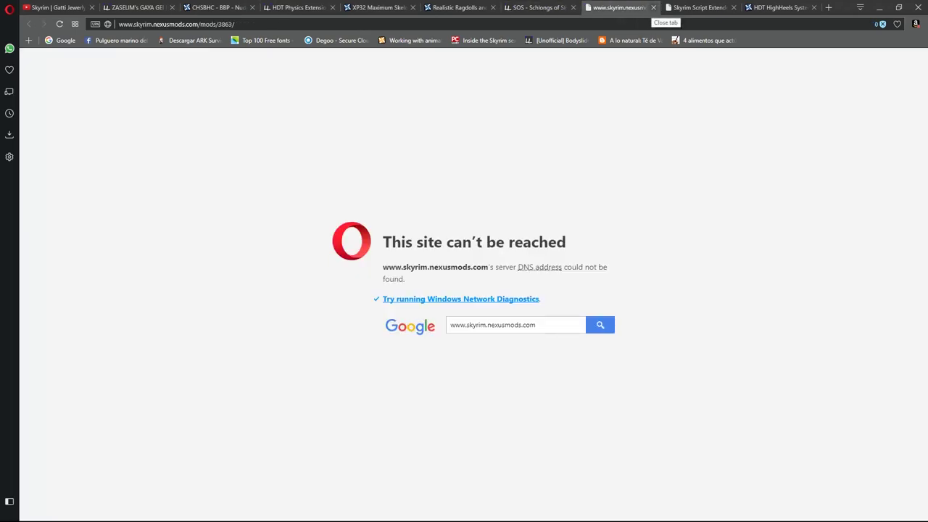
pyautogui.click(653, 7)
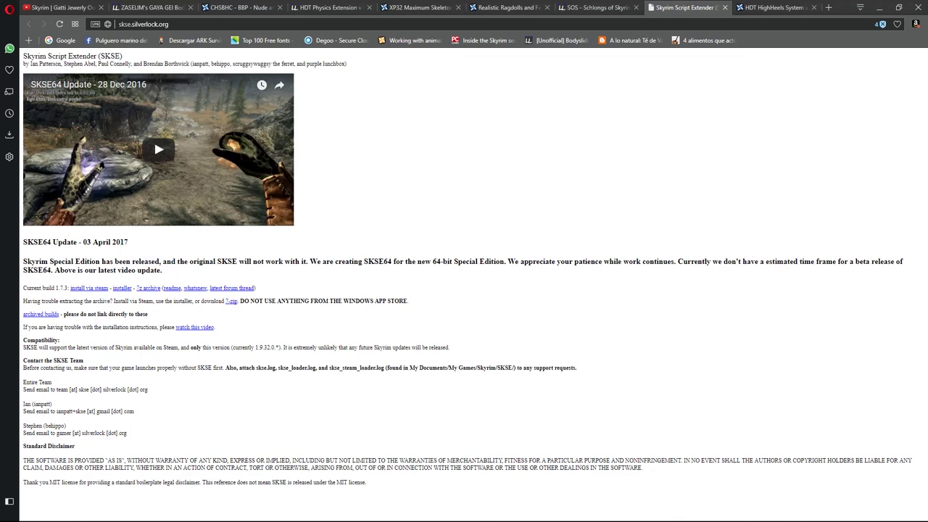
# Open Google in a new tab and remove all the recent searches suggested under the search box.
pyautogui.hotkey('ctrl', 't')
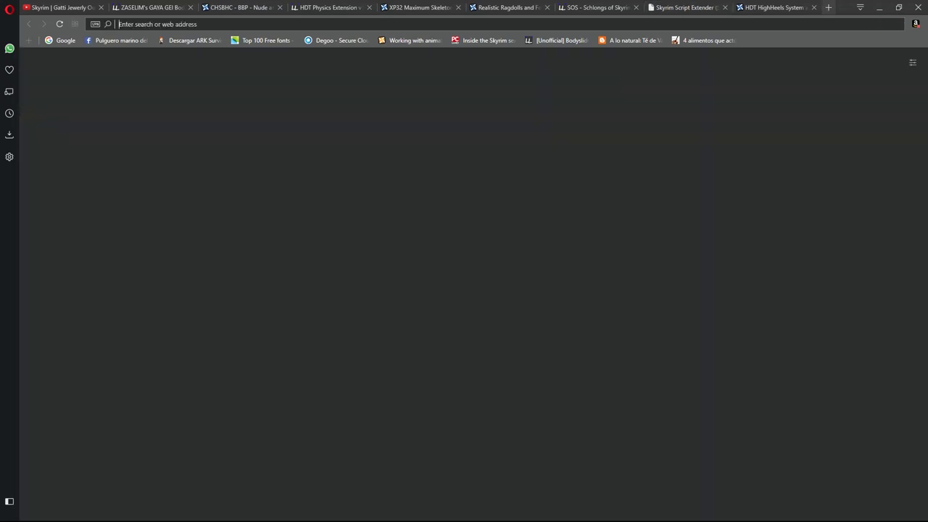
pyautogui.click(62, 40)
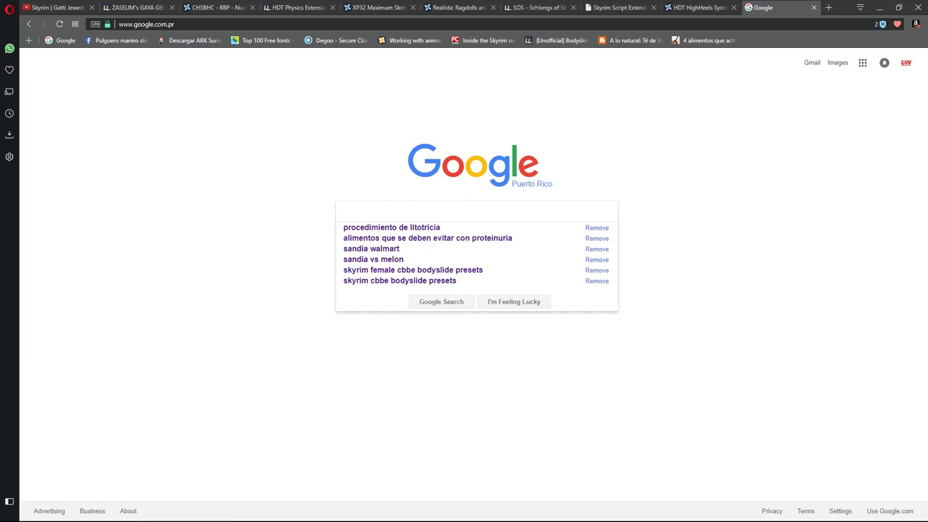
pyautogui.click(597, 227)
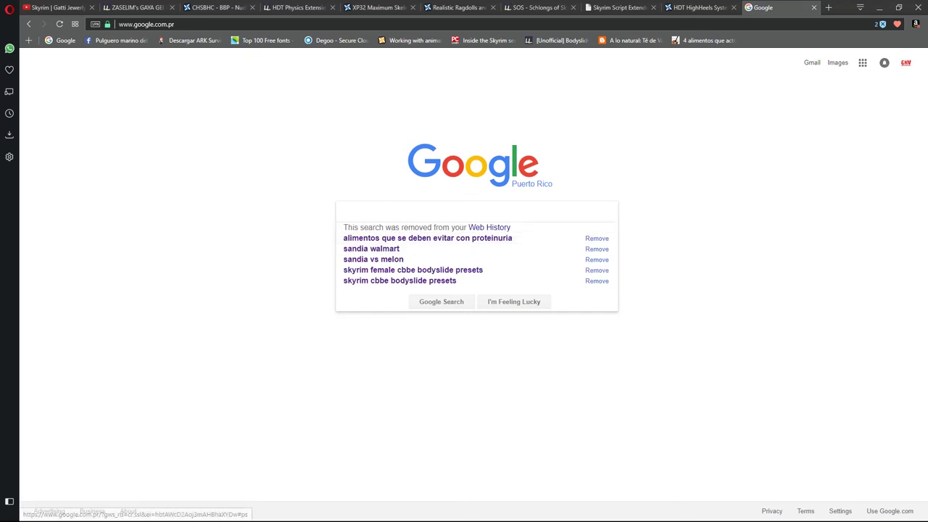
pyautogui.click(597, 238)
pyautogui.click(597, 249)
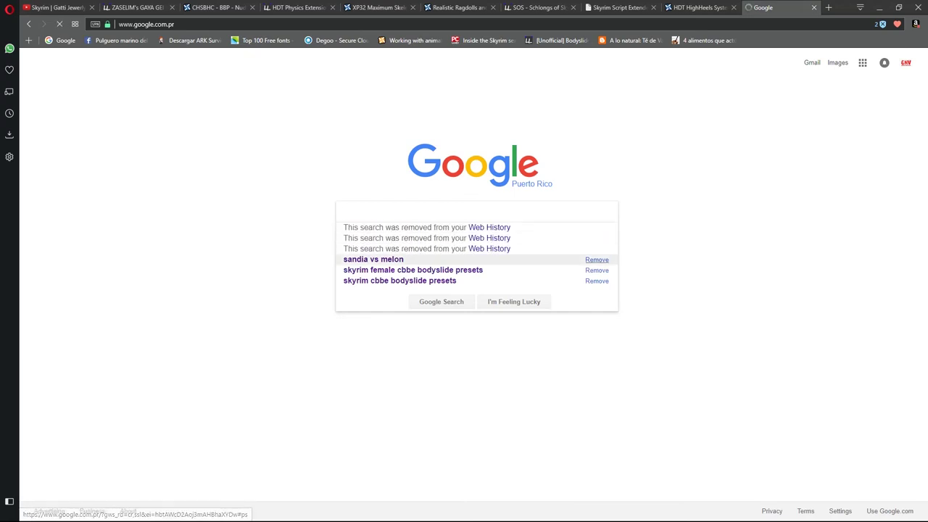
pyautogui.click(596, 259)
pyautogui.click(597, 269)
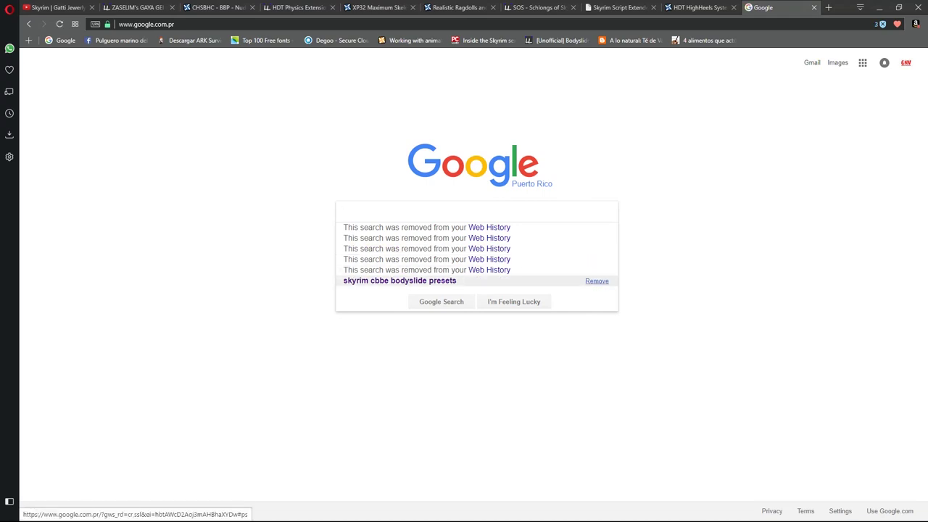
pyautogui.click(596, 281)
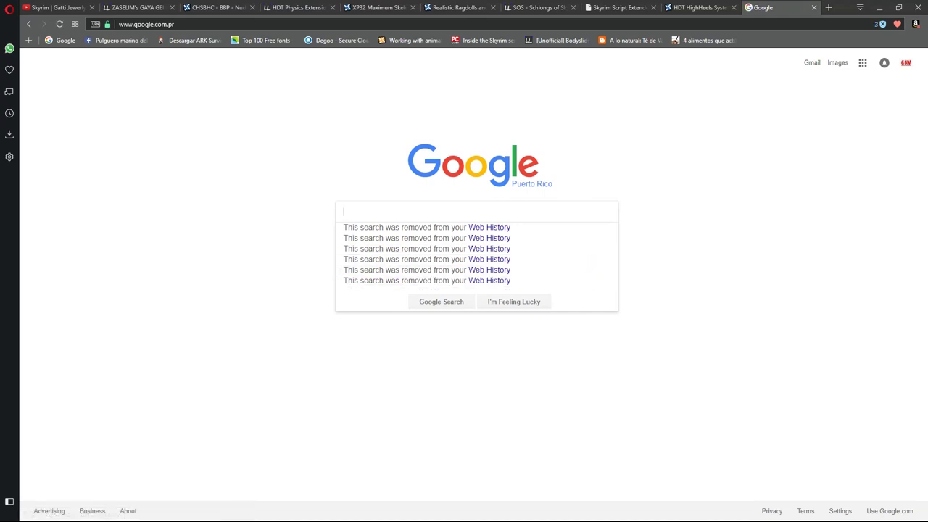
# Search Google for "skyui".
pyautogui.write('s')
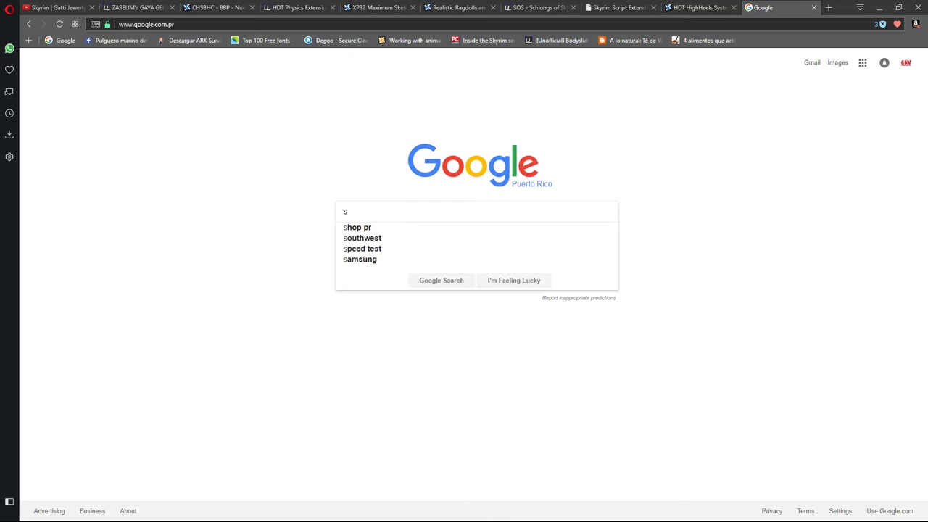
pyautogui.write('kyu')
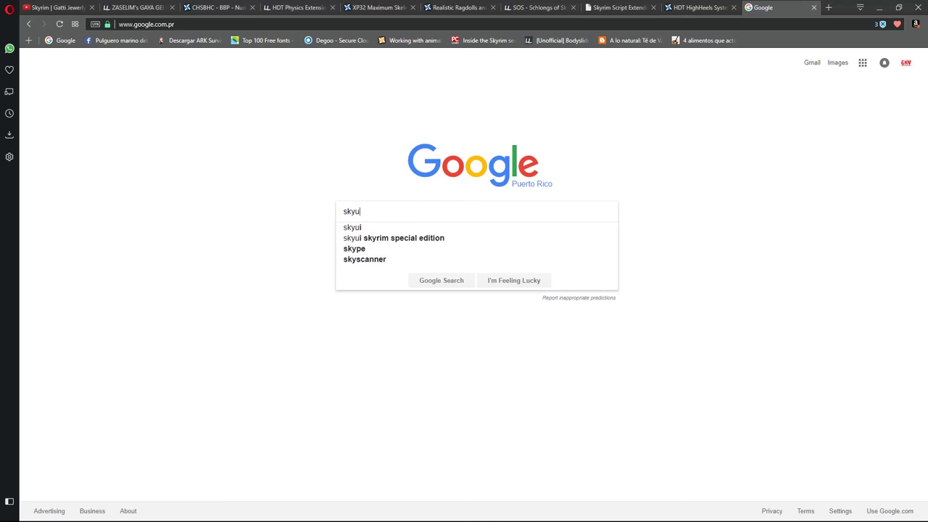
pyautogui.write('i')
pyautogui.press('Return')
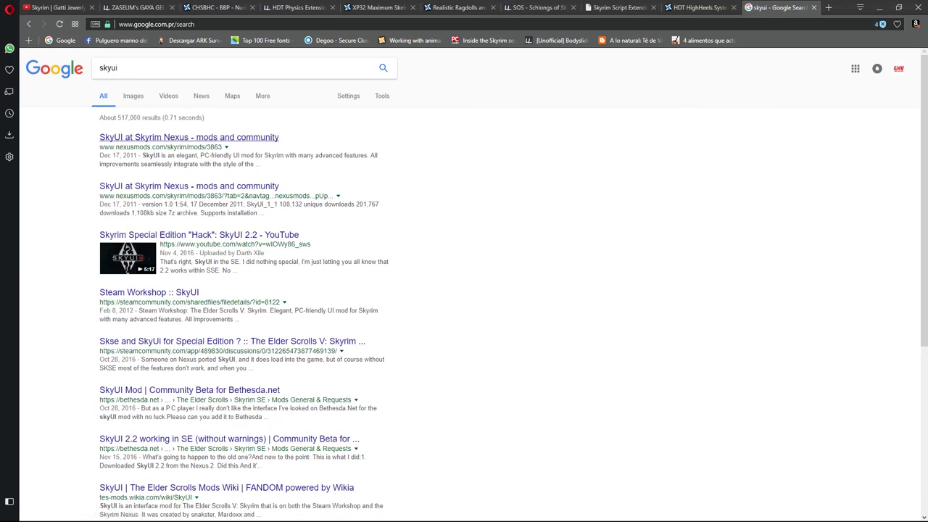
# Open the "SkyUI at Skyrim Nexus" search result in a new tab and view the mod page.
pyautogui.rightClick(206, 138)
pyautogui.click(232, 149)
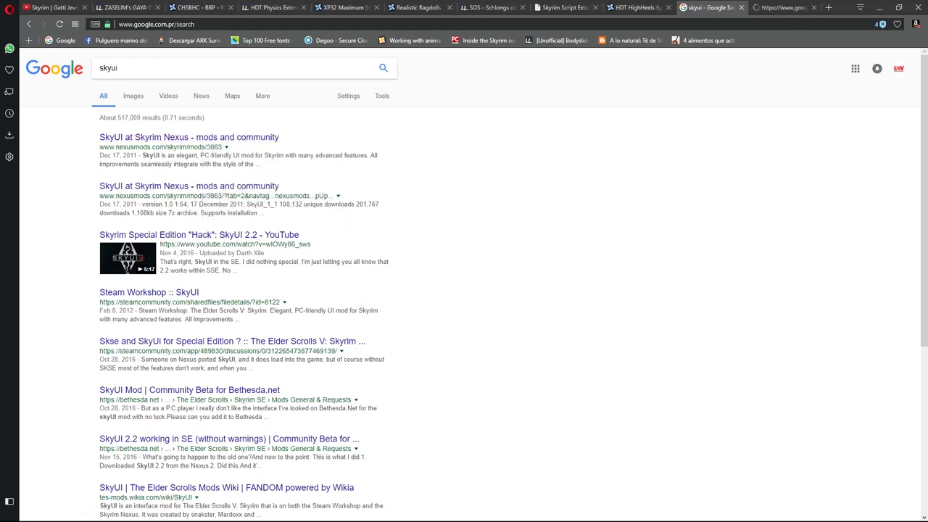
pyautogui.hotkey('ctrl', 'Tab')
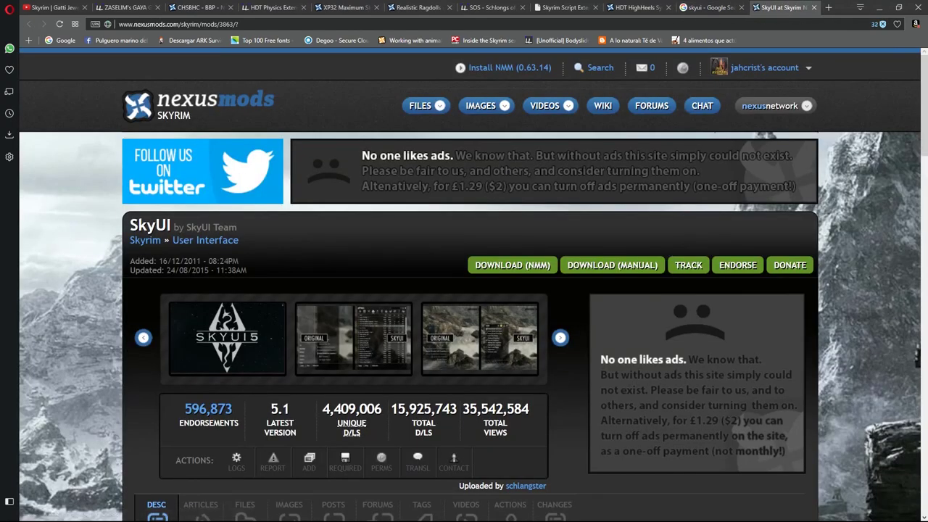
pyautogui.scroll(-1, 474, 284)
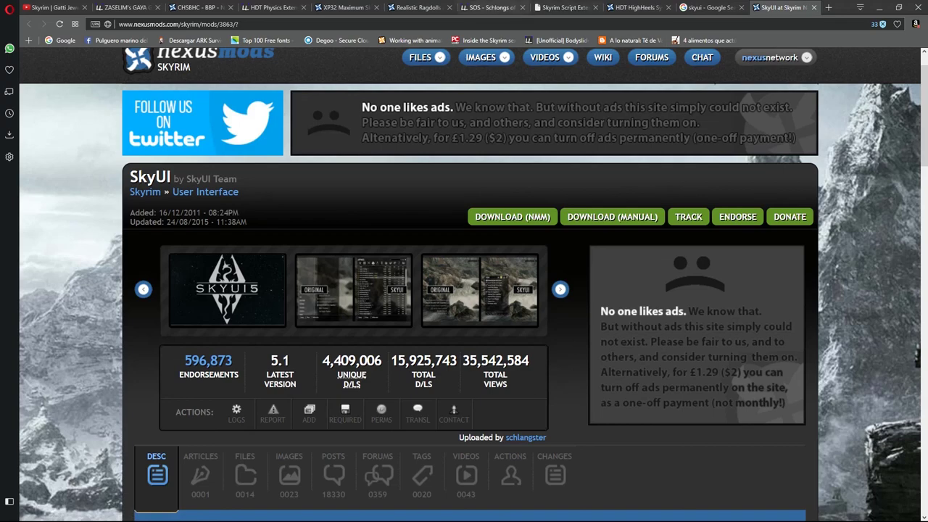
# Review the note on Schlong of Skyrim Mod in the ZASELIM forum topic and compare it with the SOS page's requirements.
pyautogui.click(489, 8)
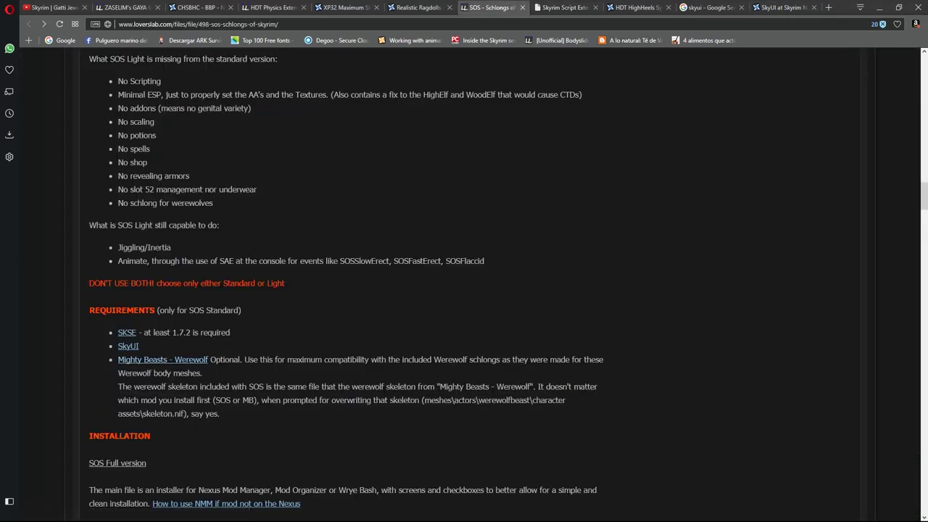
pyautogui.click(124, 7)
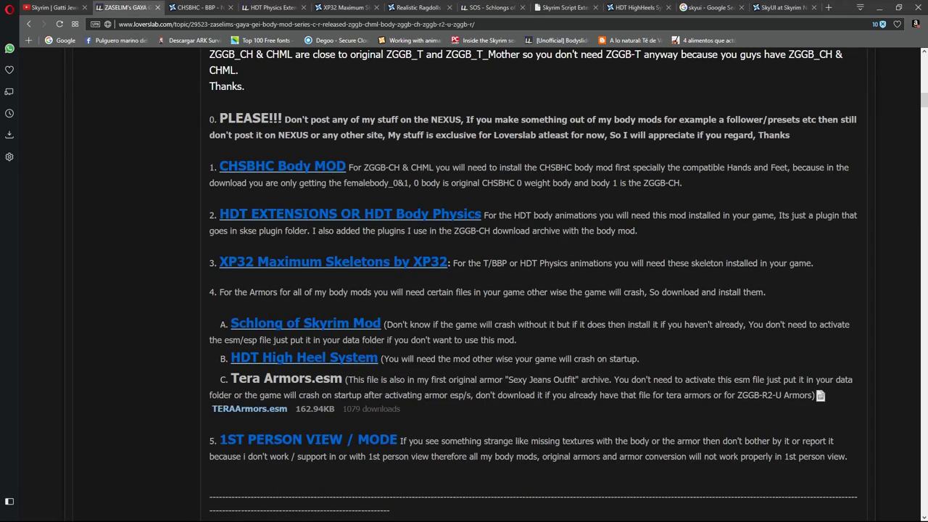
pyautogui.moveTo(385, 324); pyautogui.dragTo(517, 324)
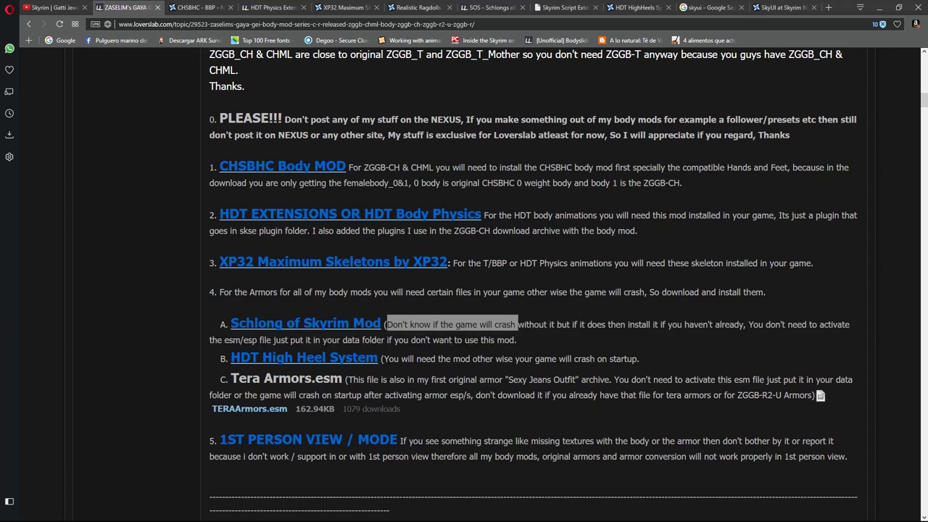
pyautogui.moveTo(518, 324); pyautogui.dragTo(593, 324)
pyautogui.click(593, 324)
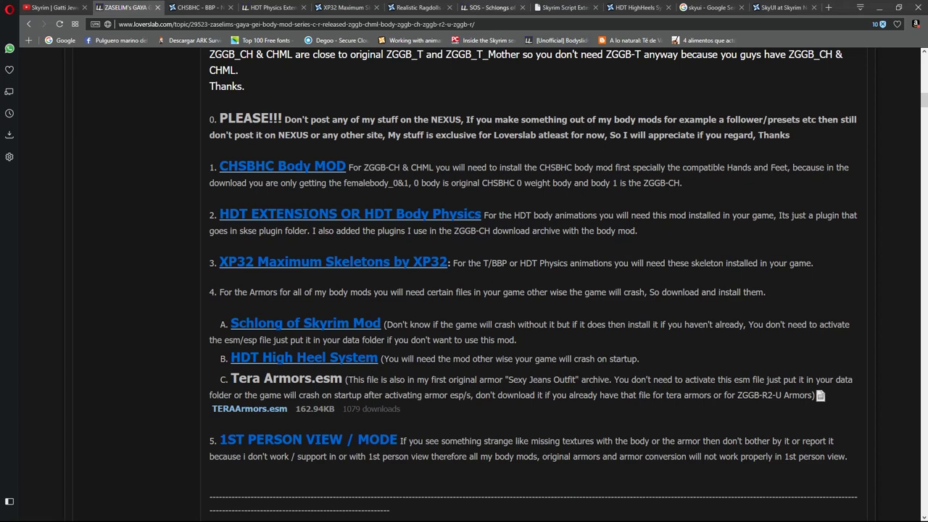
pyautogui.click(487, 7)
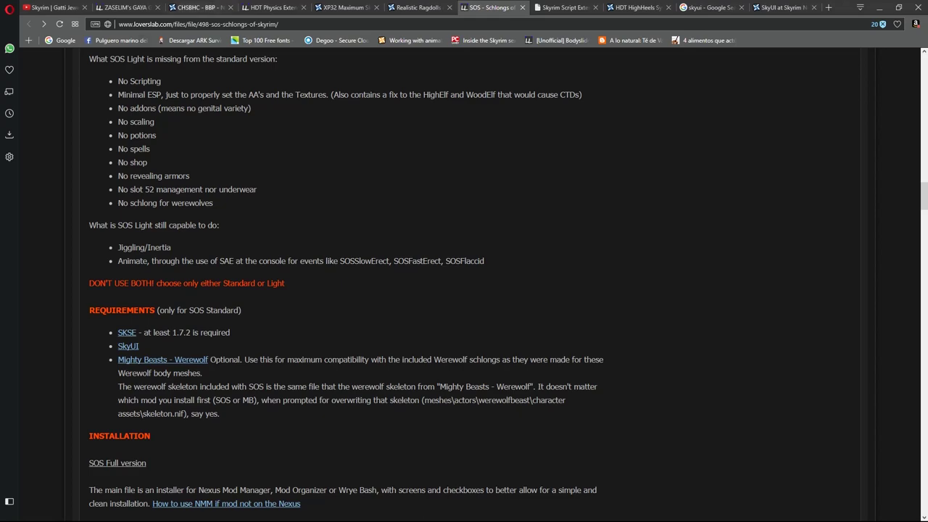
pyautogui.click(127, 7)
pyautogui.scroll(-1, 334, 314)
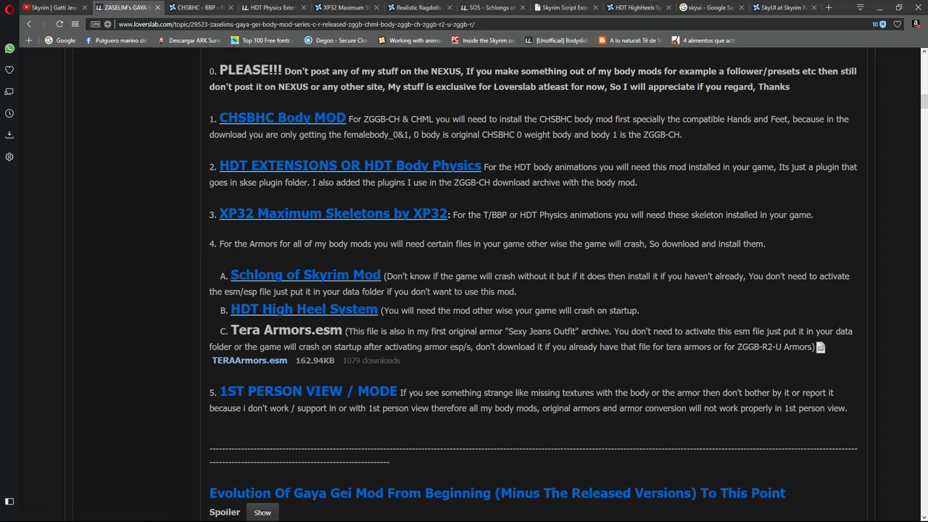
# Read the HDT HighHeels System page's description, usage and installation sections, and return to the ZASELIM topic.
pyautogui.click(636, 7)
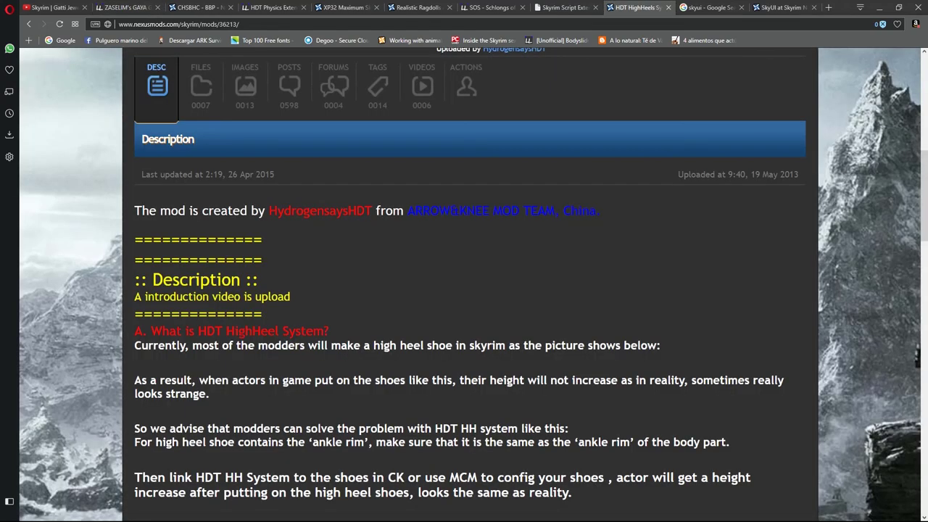
pyautogui.scroll(-2, 464, 290)
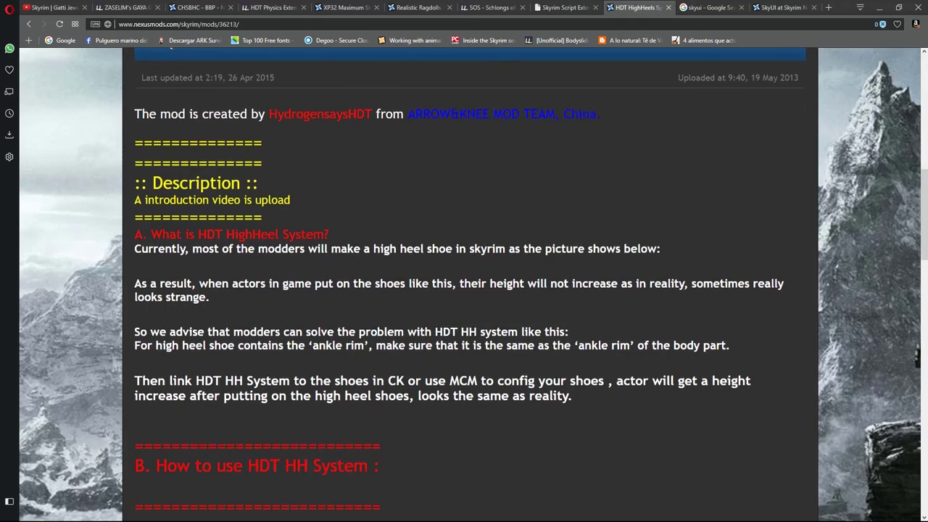
pyautogui.scroll(-8, 260, 218)
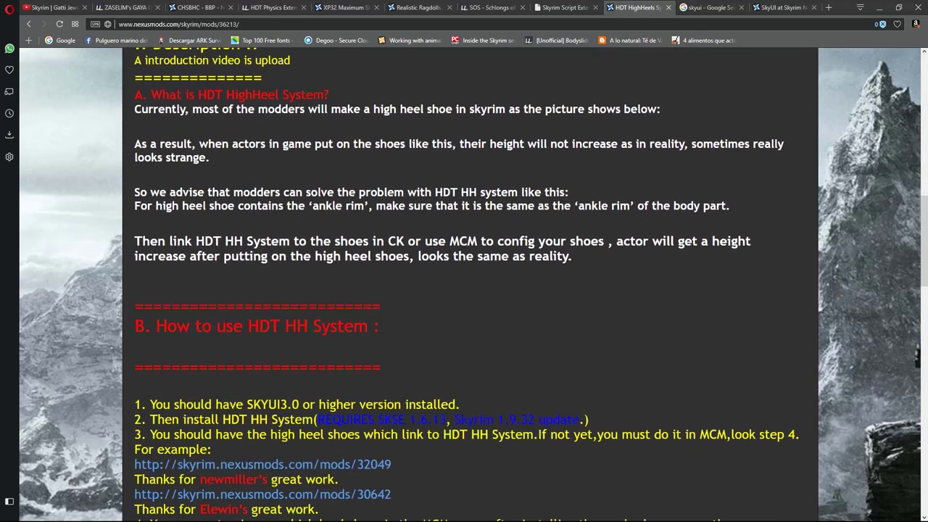
pyautogui.scroll(-2, 260, 217)
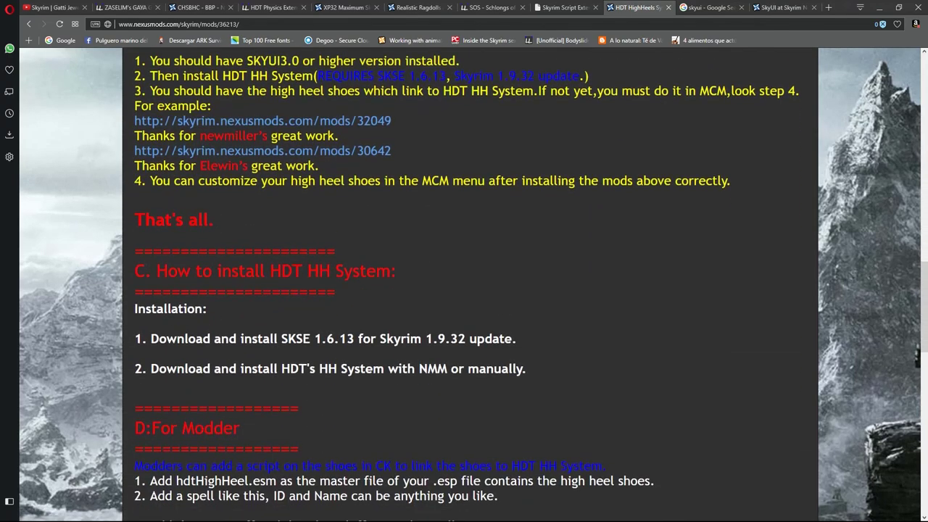
pyautogui.scroll(-9, 464, 290)
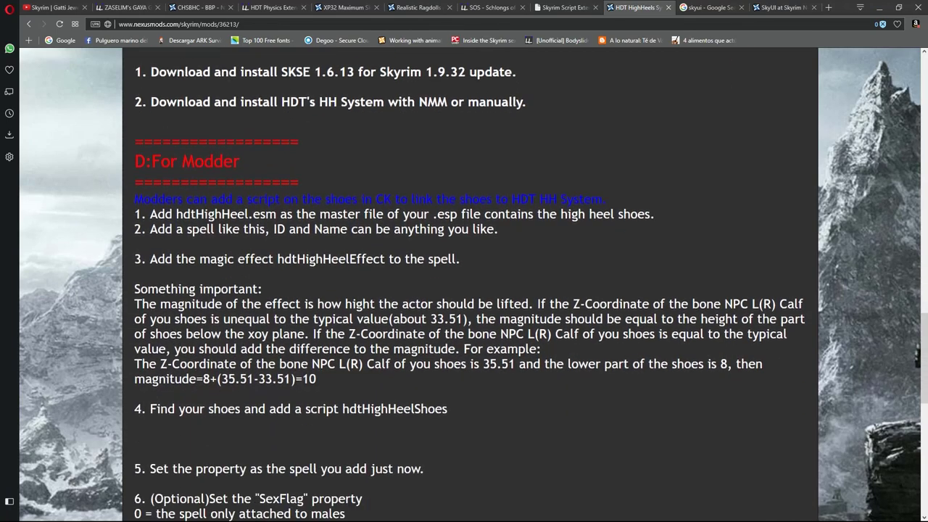
pyautogui.scroll(-5, 464, 290)
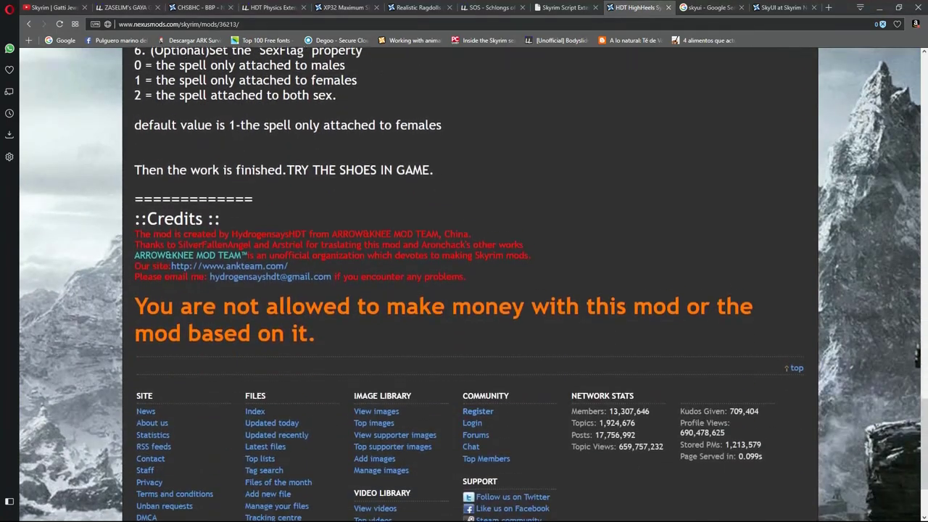
pyautogui.scroll(13, 464, 290)
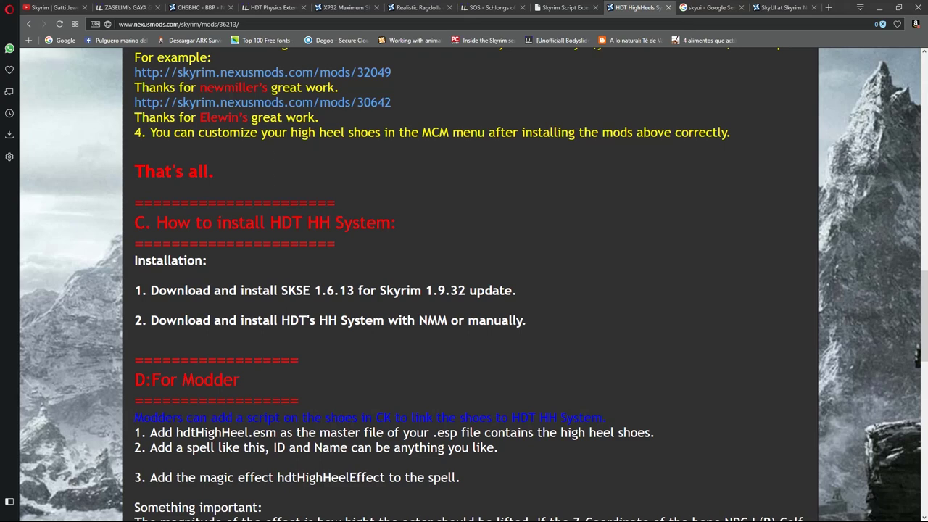
pyautogui.scroll(1, 464, 283)
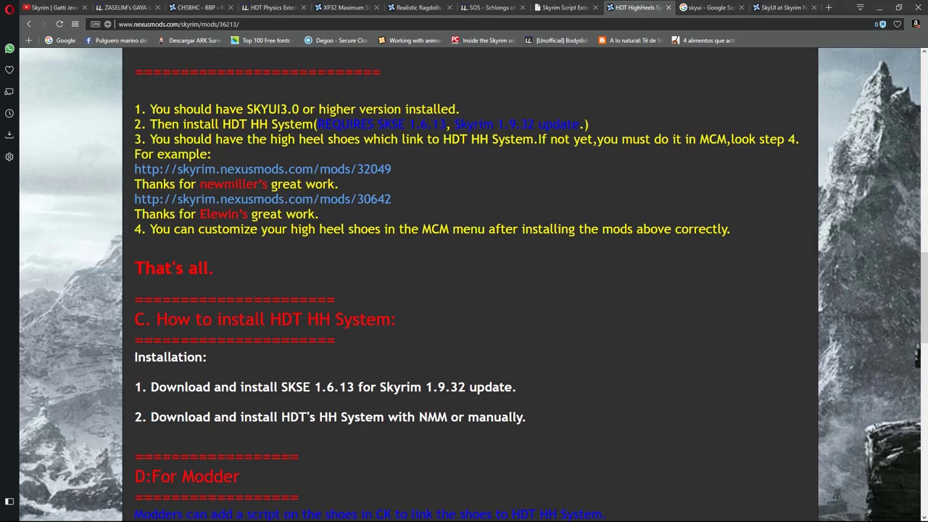
pyautogui.scroll(1, 463, 283)
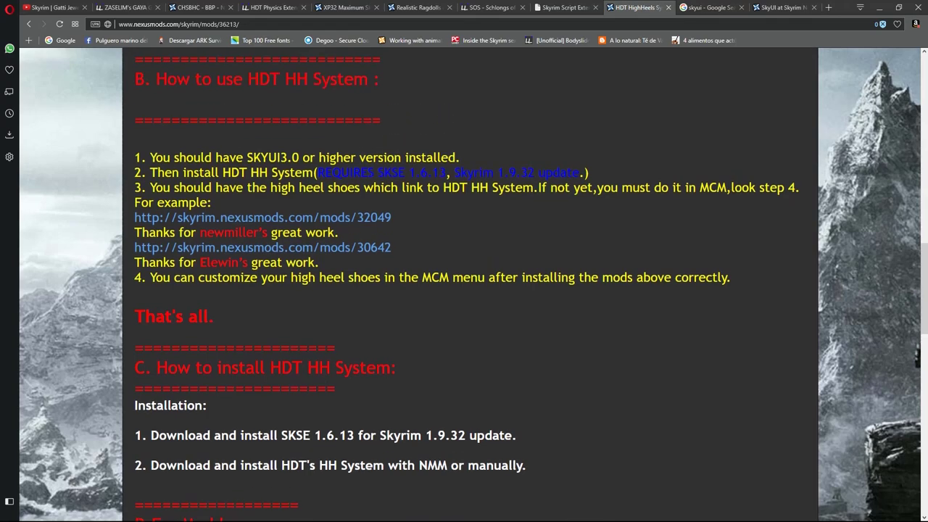
pyautogui.scroll(6, 464, 283)
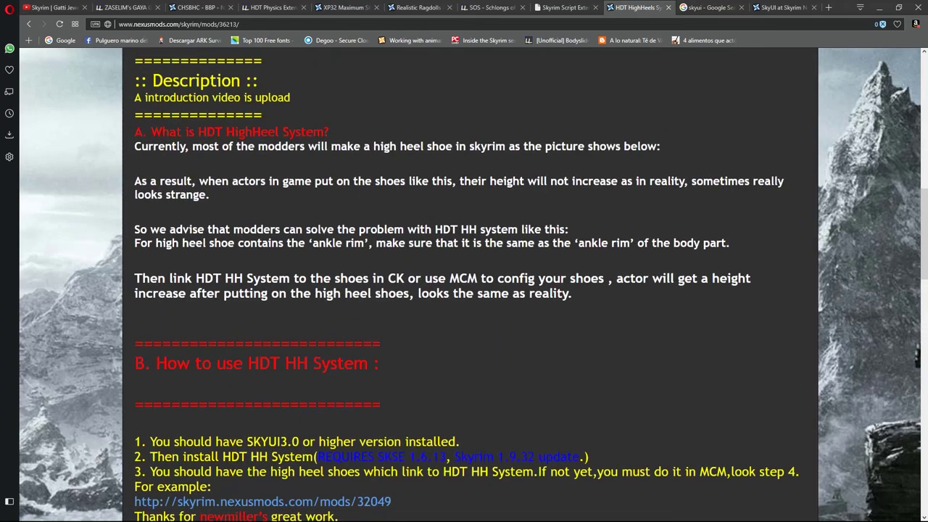
pyautogui.scroll(3, 464, 282)
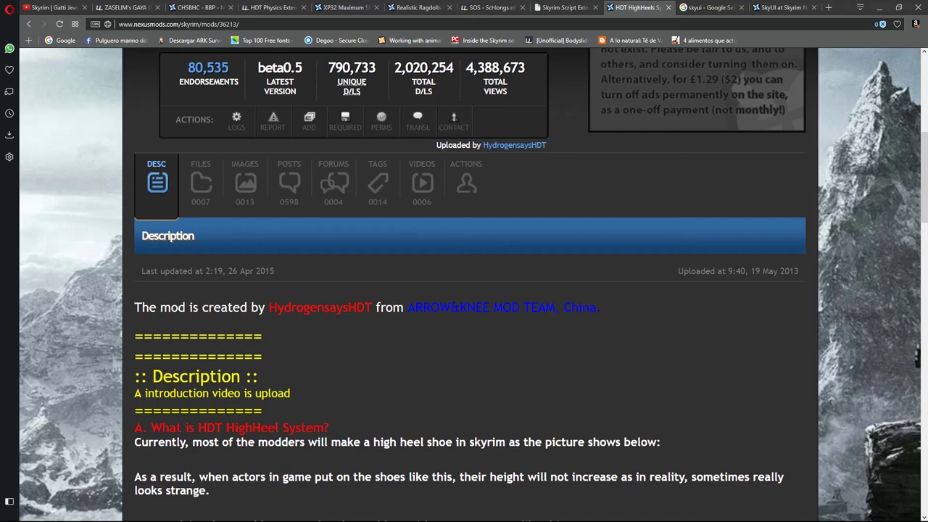
pyautogui.scroll(-1, 464, 282)
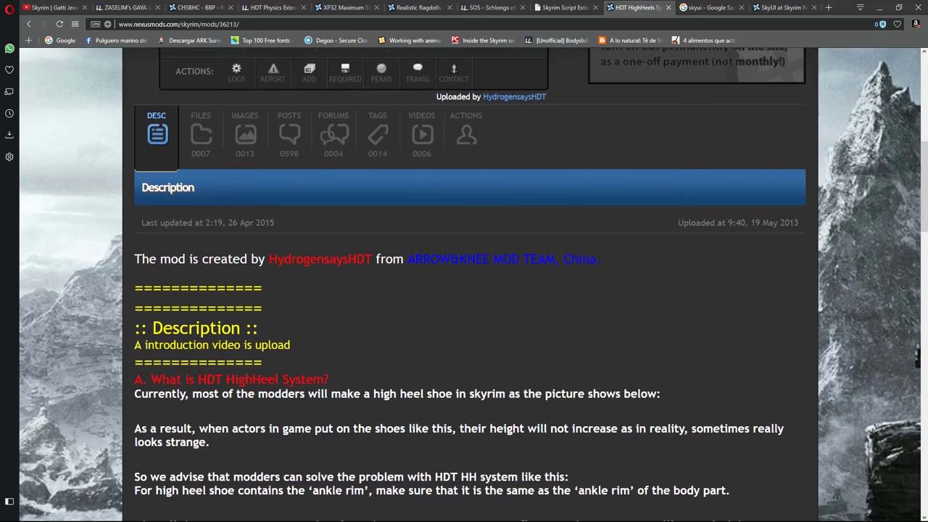
pyautogui.scroll(-3, 464, 282)
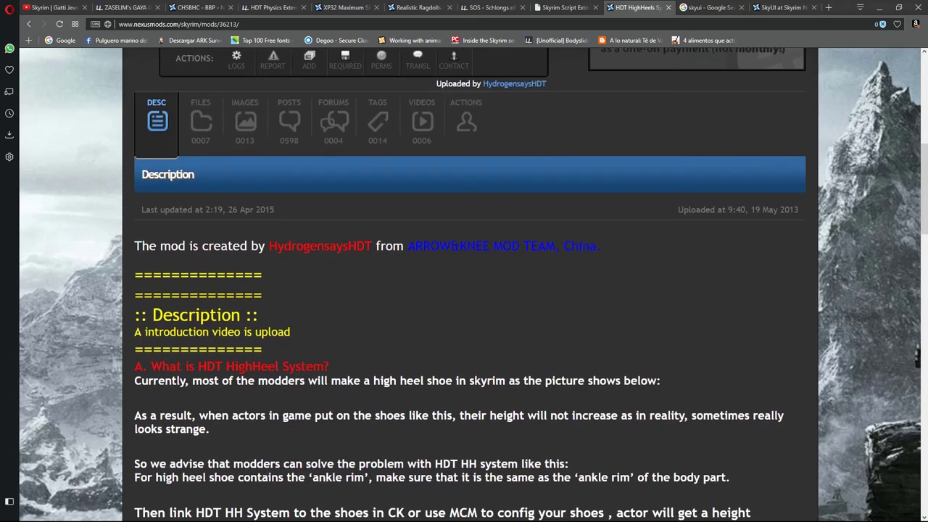
pyautogui.scroll(-7, 464, 283)
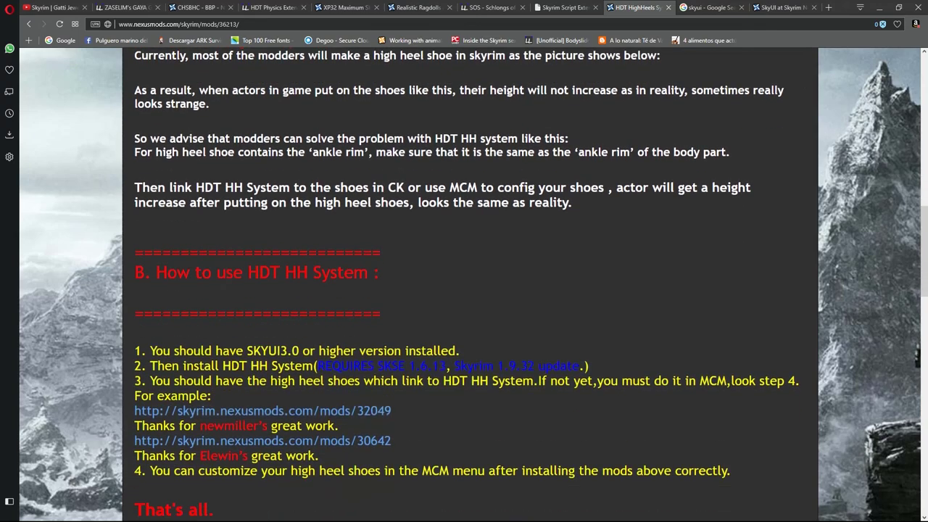
pyautogui.scroll(-5, 464, 283)
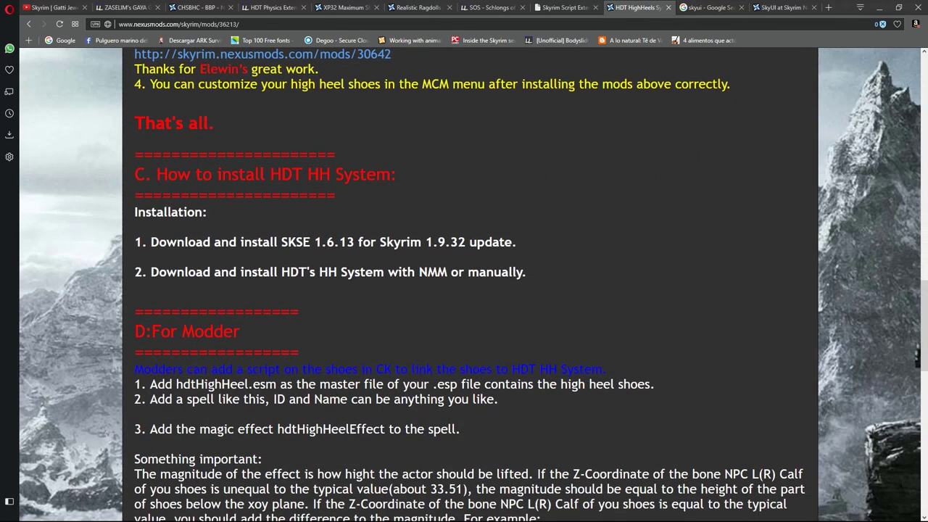
pyautogui.scroll(-1, 464, 283)
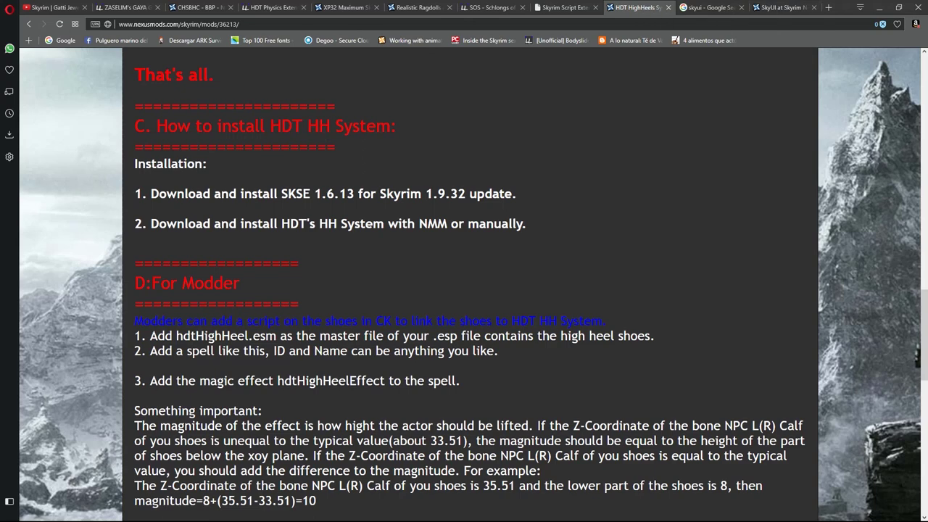
pyautogui.click(125, 8)
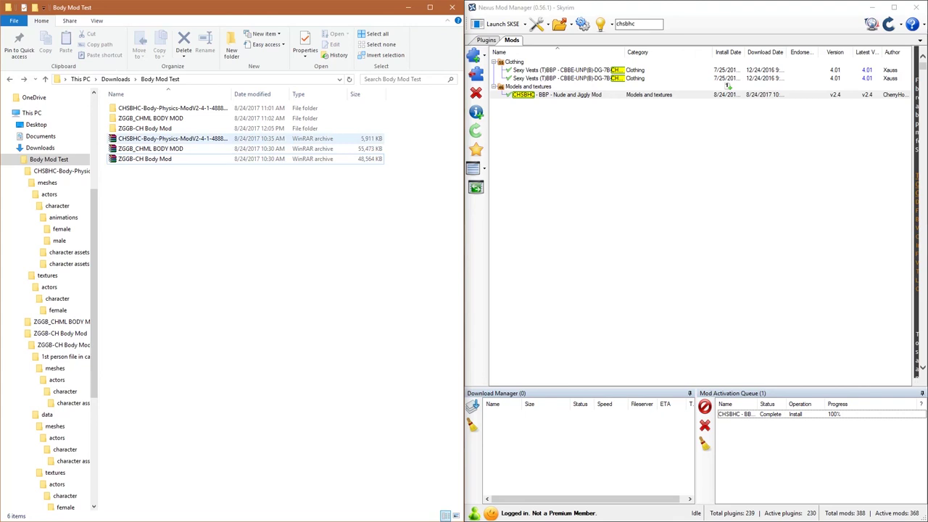
# Add the ZGGB-CH Body Mod archive from the Body Mod Test folder to Nexus Mod Manager's mod list.
pyautogui.click(173, 138)
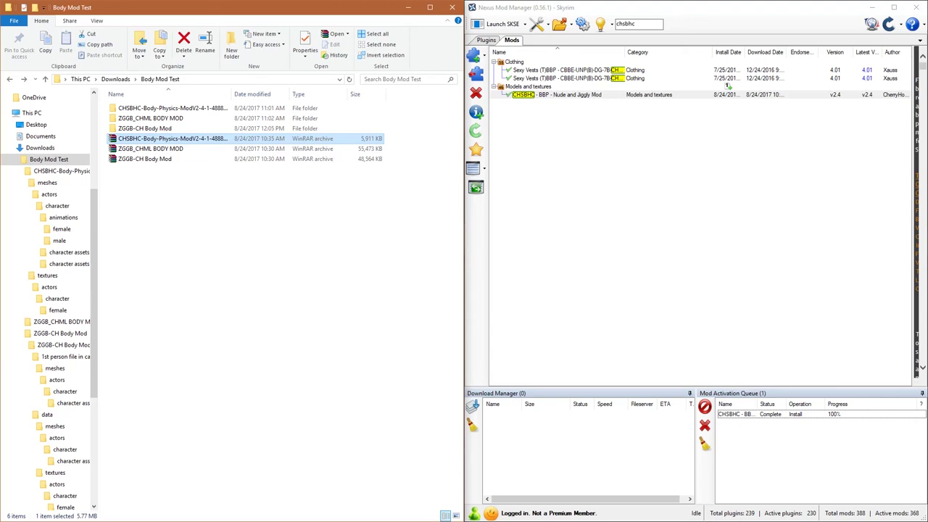
pyautogui.click(145, 159)
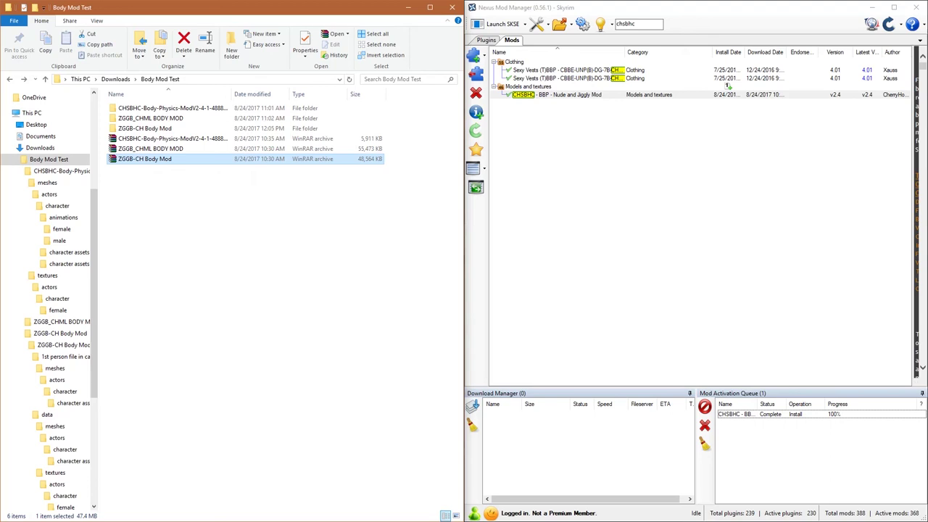
pyautogui.click(150, 148)
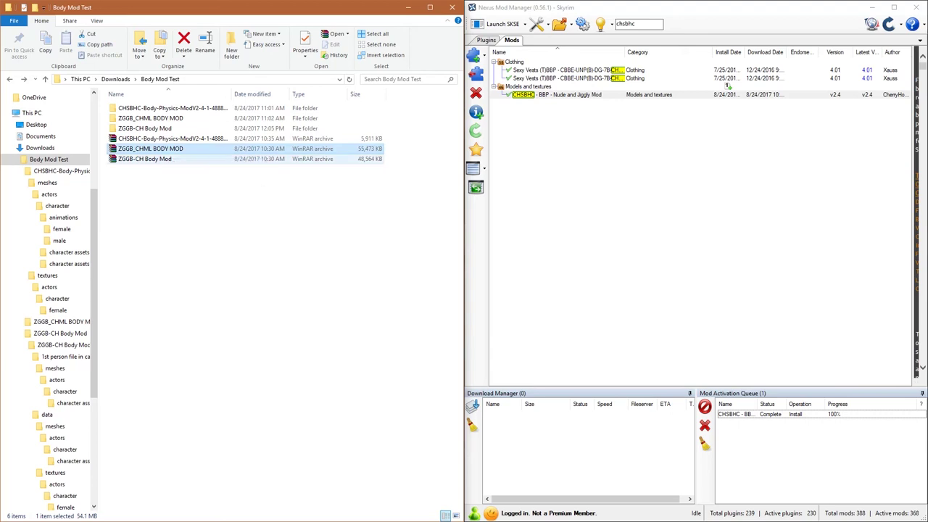
pyautogui.click(144, 158)
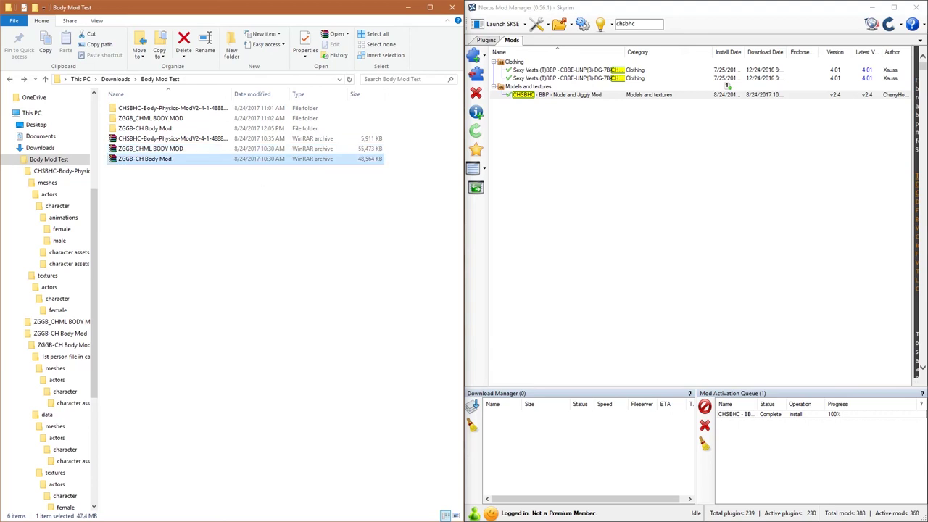
pyautogui.moveTo(145, 159); pyautogui.dragTo(551, 218)
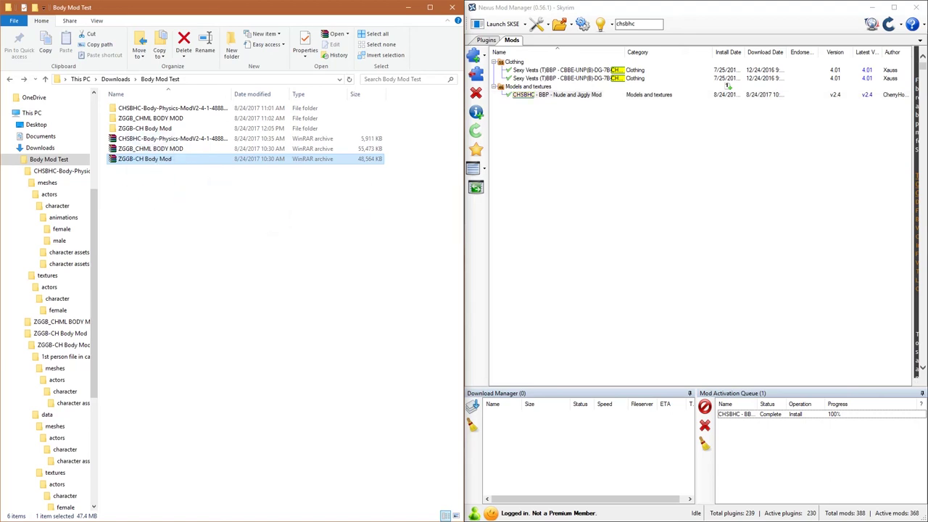
pyautogui.moveTo(726, 84); pyautogui.dragTo(726, 84)
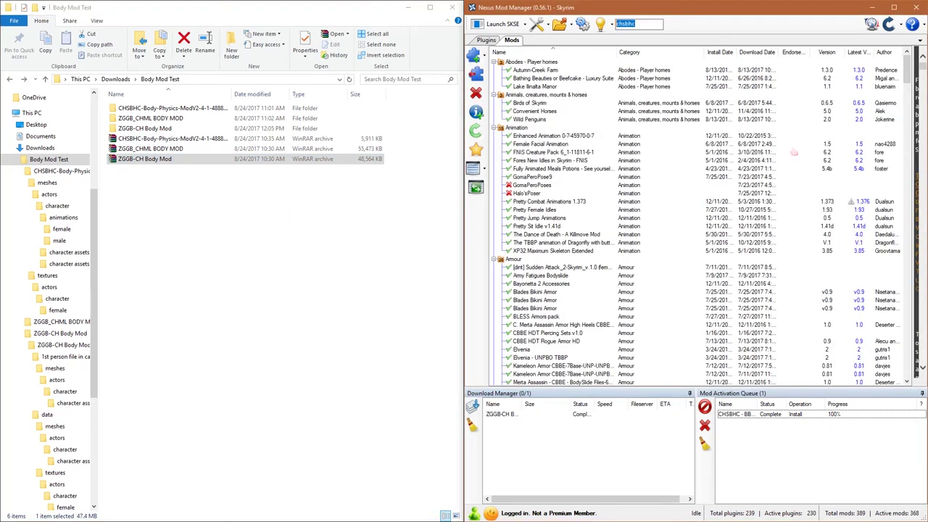
# Filter the mod list by "zggb" and select the ZGGB-CH Body Mod entry.
pyautogui.press('BackSpace')
pyautogui.write('z')
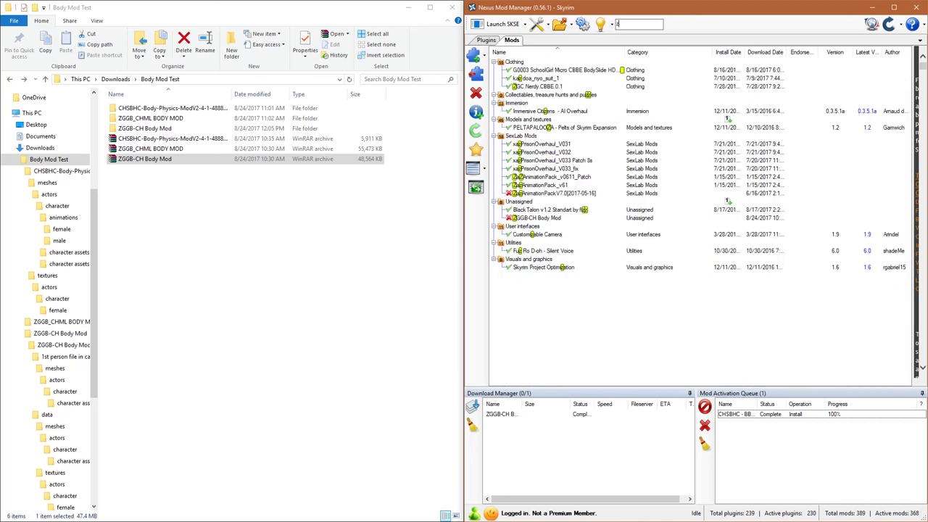
pyautogui.write('ggb')
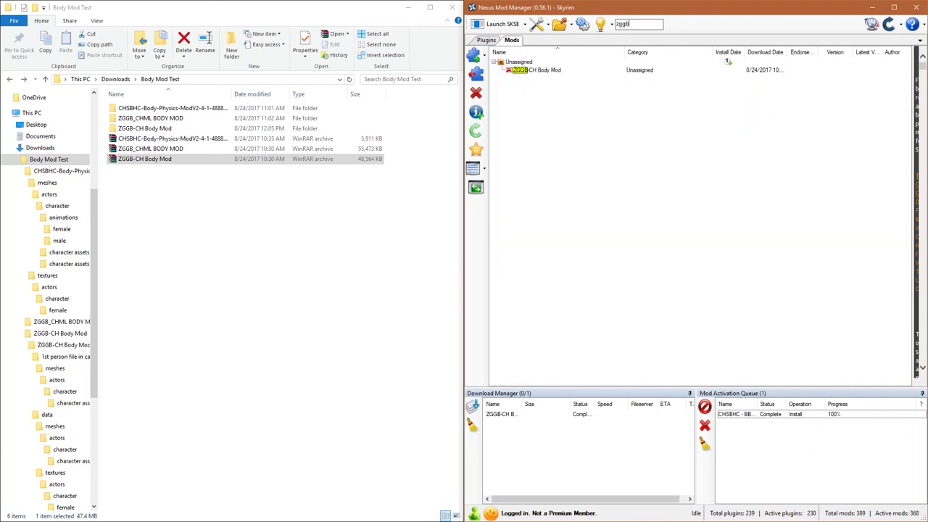
pyautogui.click(551, 70)
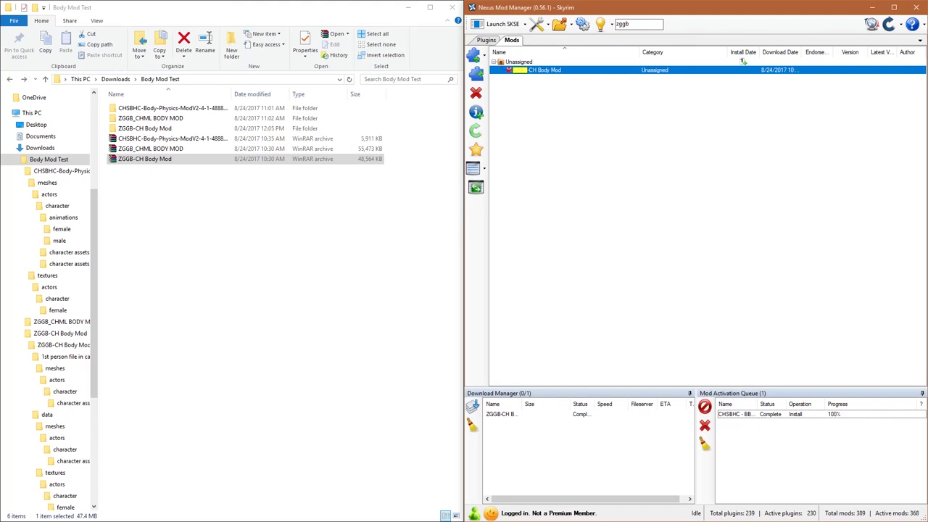
# Install the selected ZGGB-CH Body Mod, overwriting all conflicting files from CHSBHC - BBP - Nude and Jiggly Mod.
pyautogui.press('space')
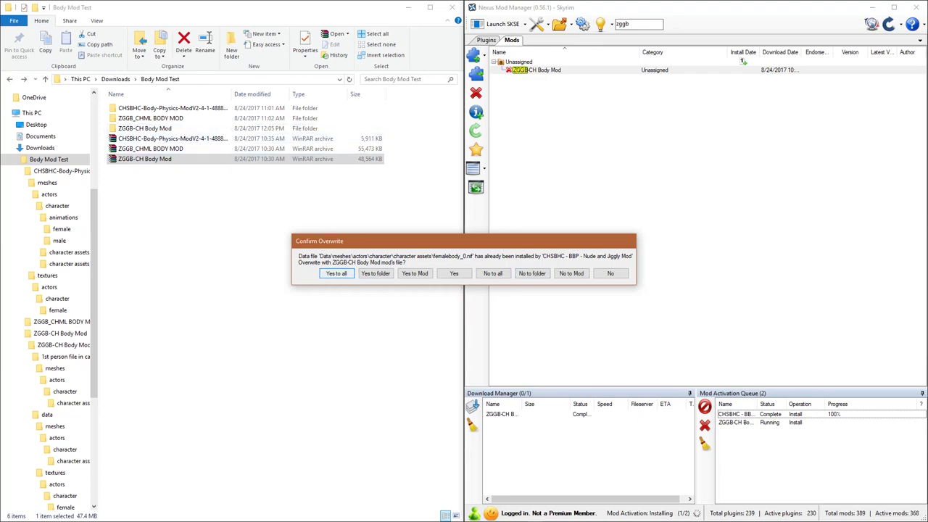
pyautogui.press('Return')
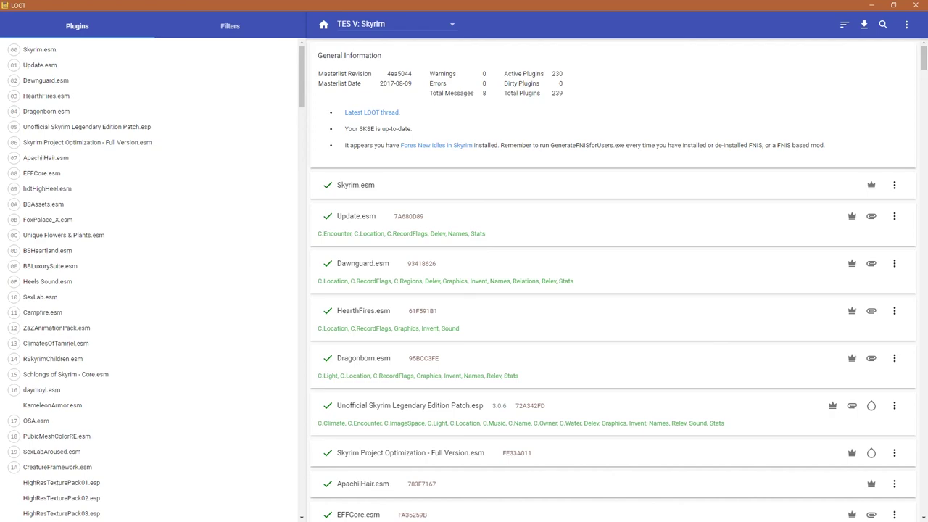
# Switch to LOOT, sort the Skyrim load order, and check the warning, error and message counts in General Information.
pyautogui.click(843, 24)
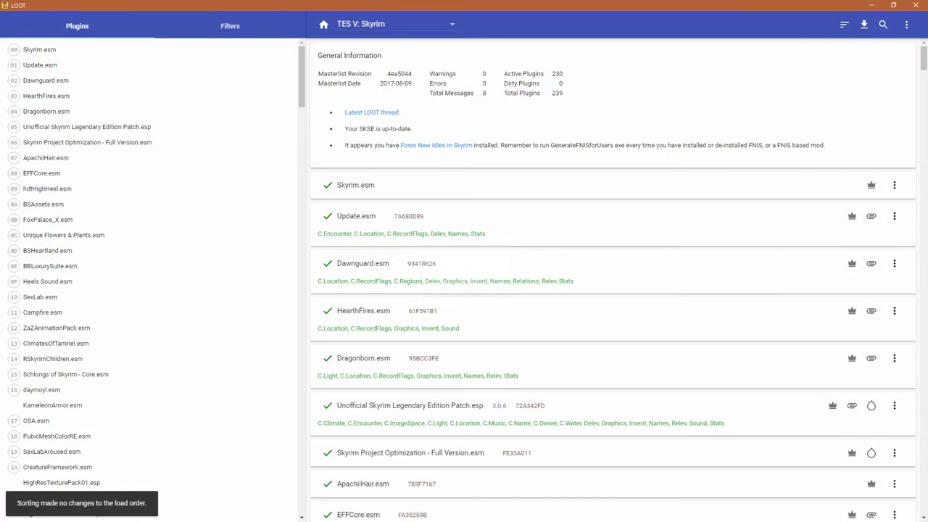
pyautogui.doubleClick(437, 84)
pyautogui.moveTo(437, 83); pyautogui.dragTo(485, 93)
pyautogui.click(486, 93)
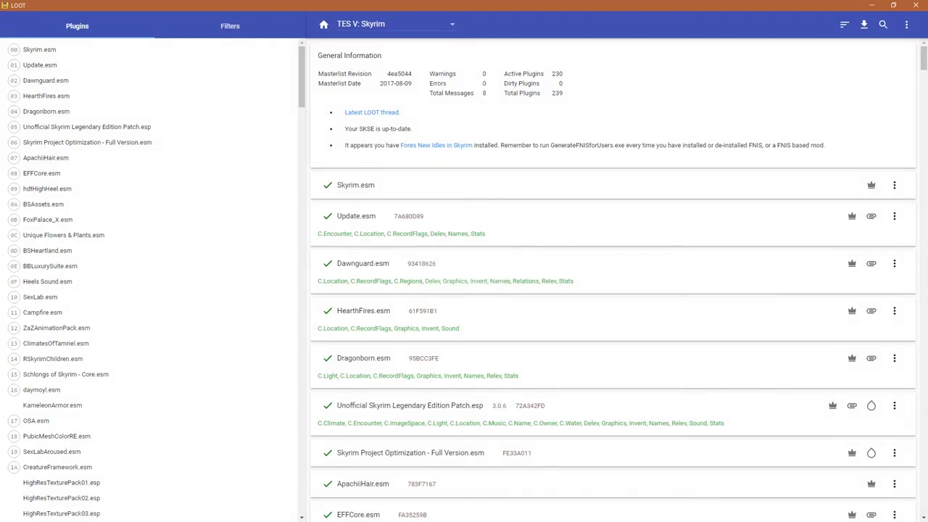
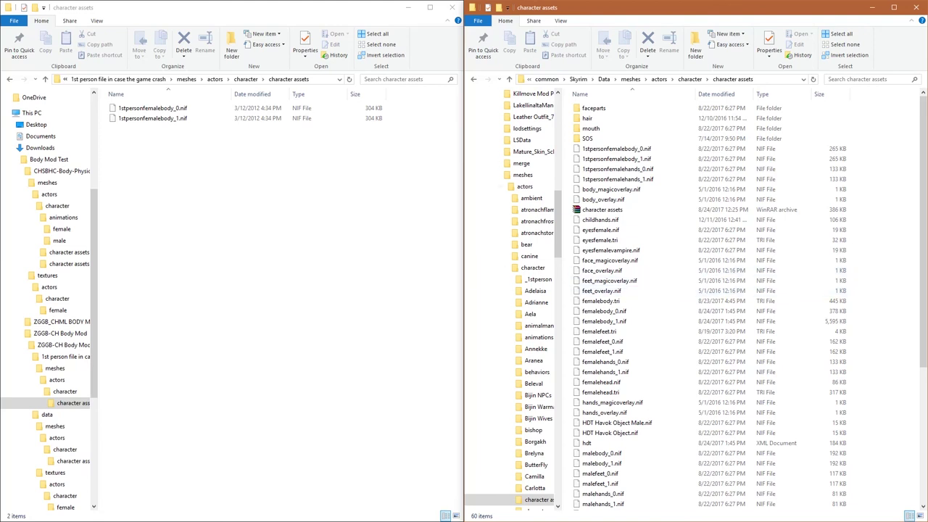
# Switch to the extracted mod's Explorer window, go up to Body Mod Test, and reopen the inner ZGGB-CH Body Mod folder.
pyautogui.hotkey('alt', 'Tab')
pyautogui.hotkey('alt', 'Up')
pyautogui.hotkey('alt', 'Up')
pyautogui.hotkey('alt', 'Up')
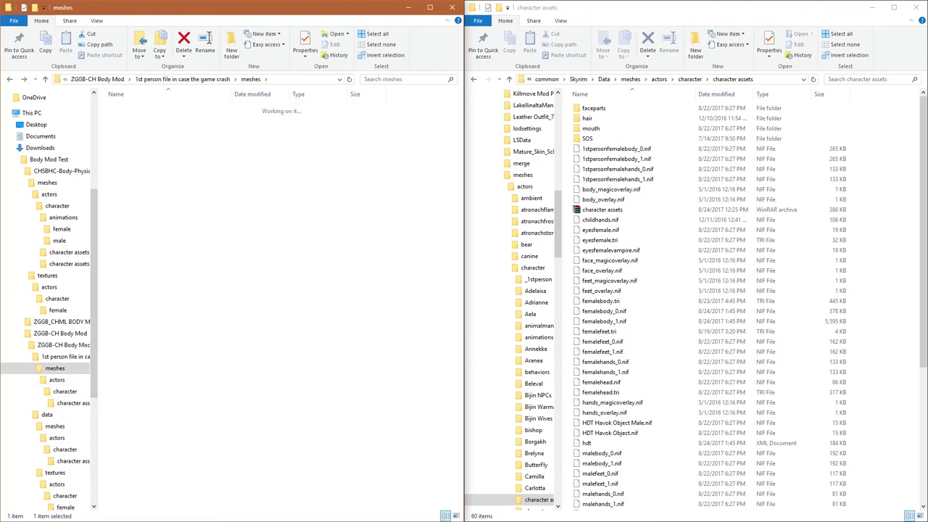
pyautogui.hotkey('alt', 'Up')
pyautogui.hotkey('alt', 'Up')
pyautogui.hotkey('alt', 'Up')
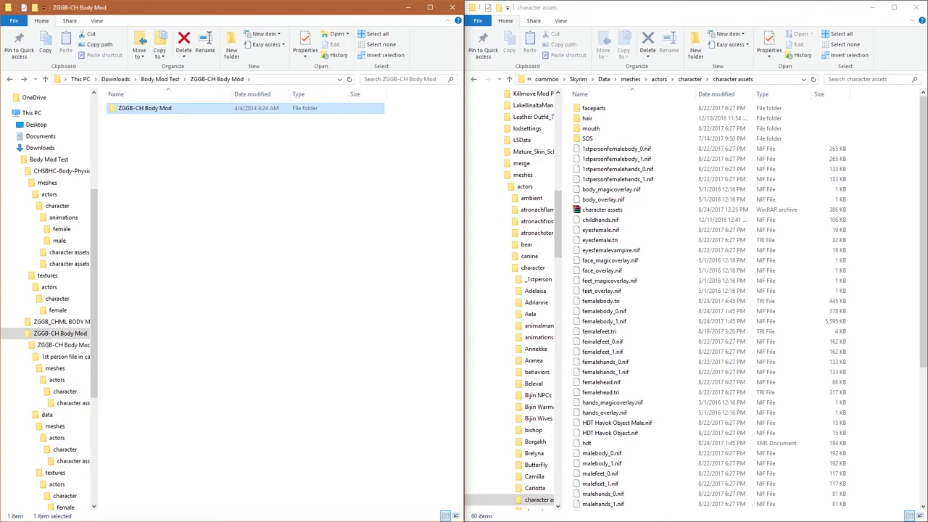
pyautogui.hotkey('alt', 'Up')
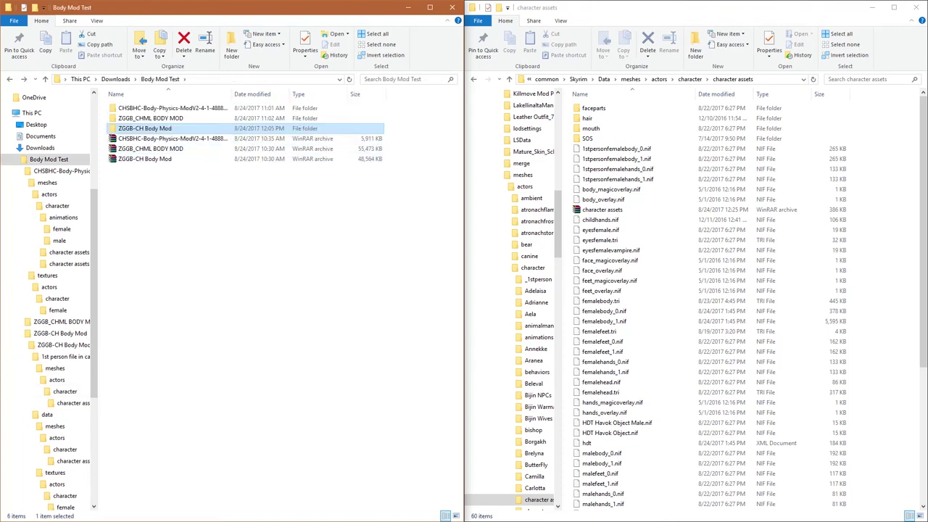
pyautogui.press('Return')
pyautogui.press('Down')
pyautogui.press('Return')
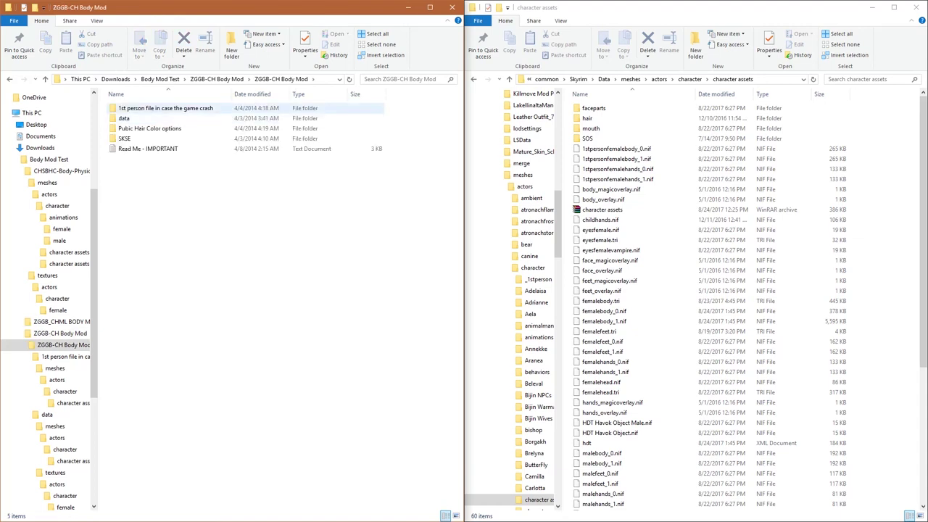
# Open the character assets folder inside the mod's "1st person file in case the game crash" folder.
pyautogui.click(165, 108)
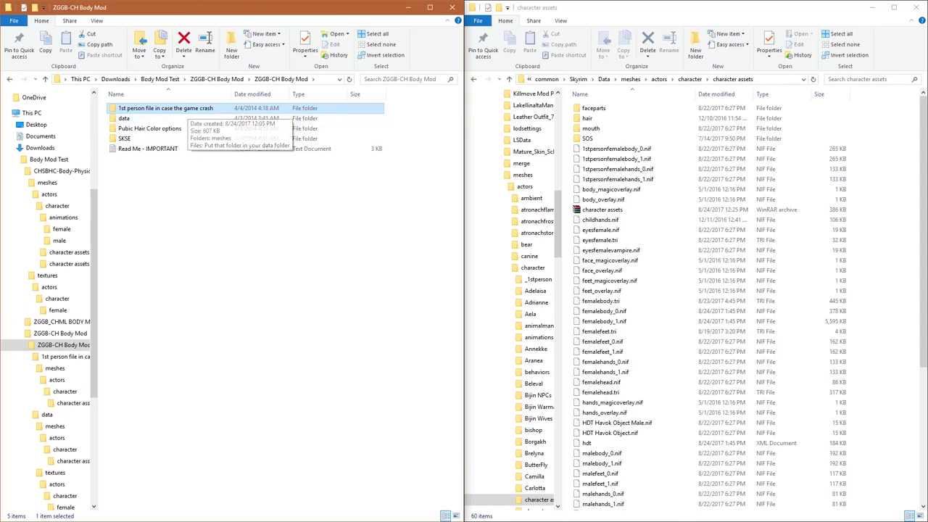
pyautogui.doubleClick(185, 108)
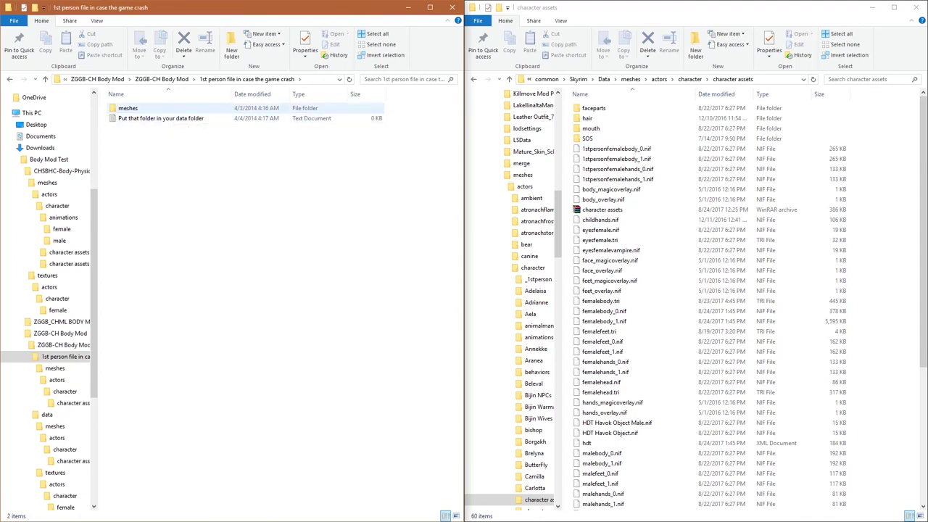
pyautogui.doubleClick(128, 108)
pyautogui.click(126, 108)
pyautogui.doubleClick(126, 108)
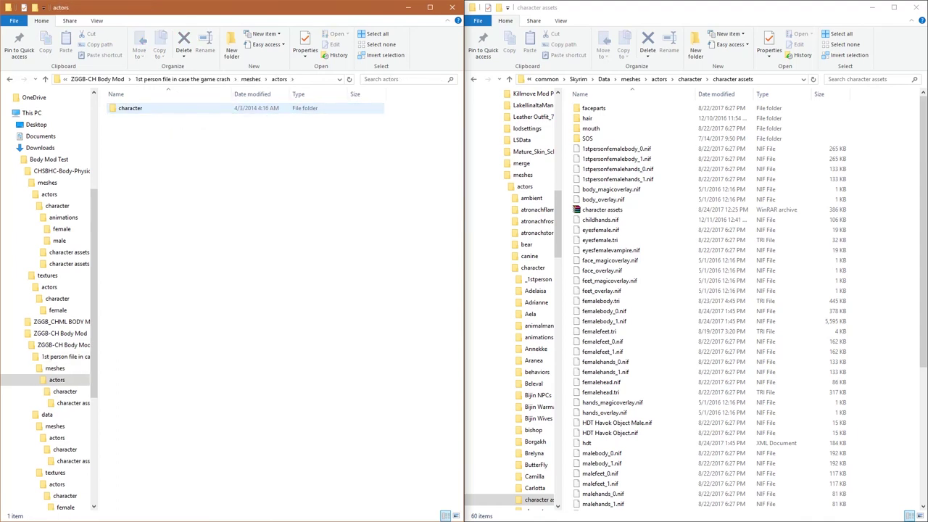
pyautogui.doubleClick(126, 108)
pyautogui.doubleClick(126, 108)
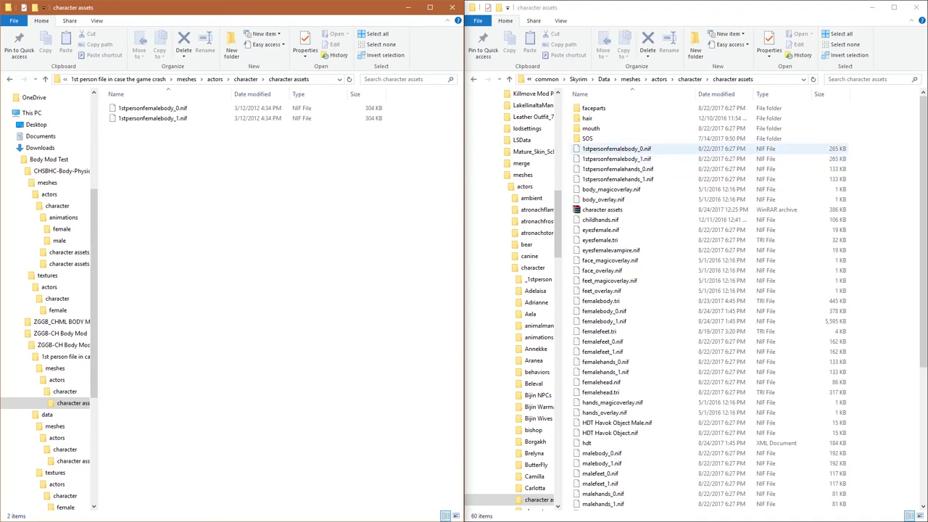
# Back up 1stpersonfemalebody_0.nif and 1stpersonfemalebody_1.nif from Skyrim's character assets folder into a RAR archive named "character assets II".
pyautogui.click(616, 149)
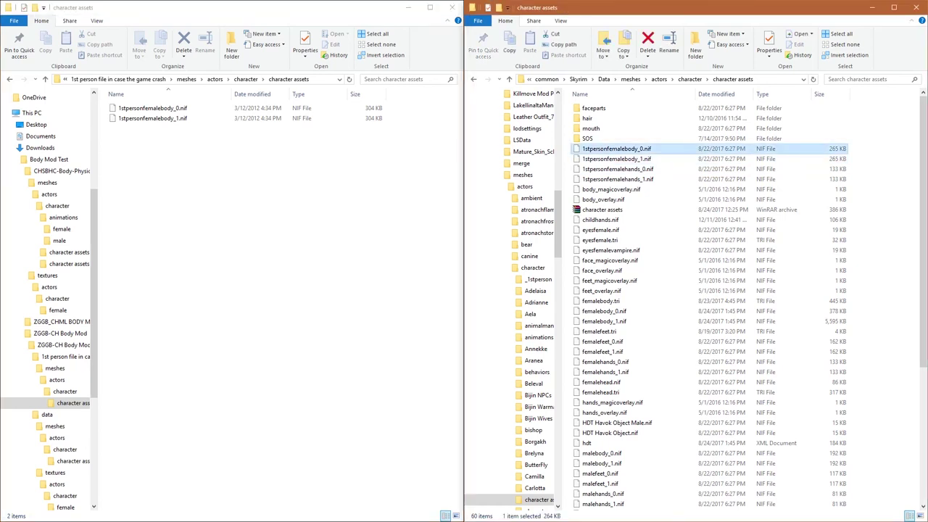
pyautogui.keyDown('shift'); pyautogui.click(616, 158); pyautogui.keyUp('shift')
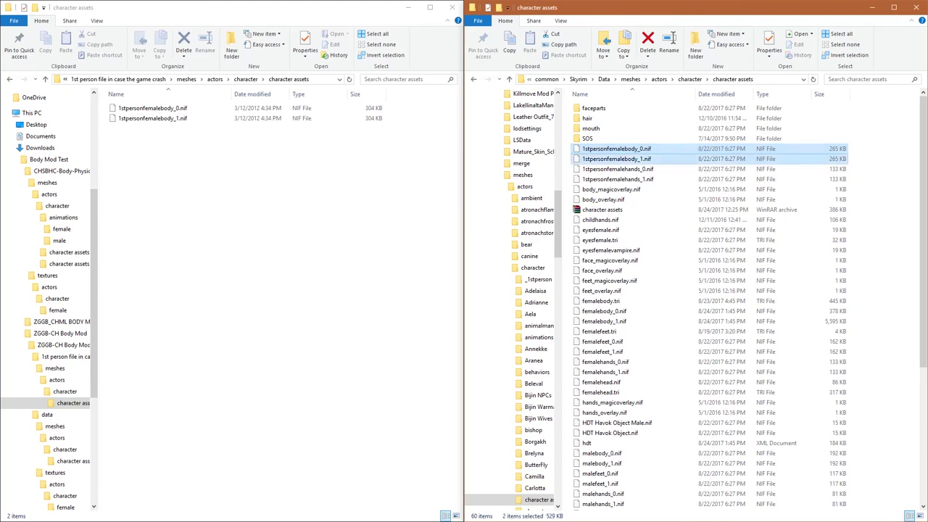
pyautogui.rightClick(628, 160)
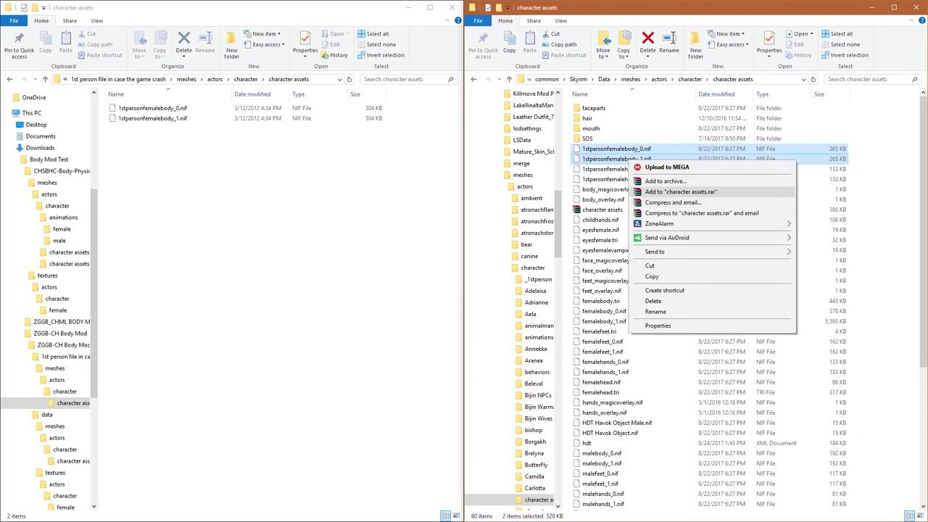
pyautogui.click(665, 180)
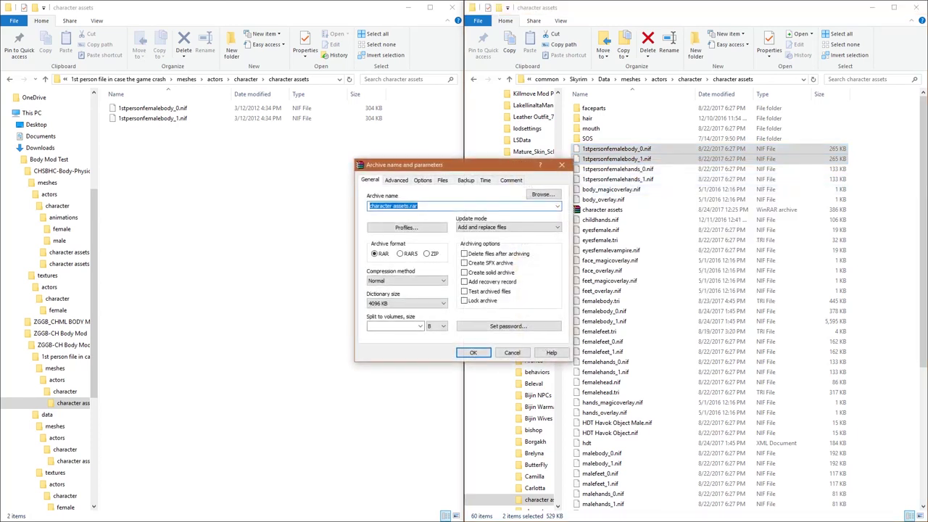
pyautogui.click(420, 206)
pyautogui.write('i')
pyautogui.press('BackSpace')
pyautogui.write('II')
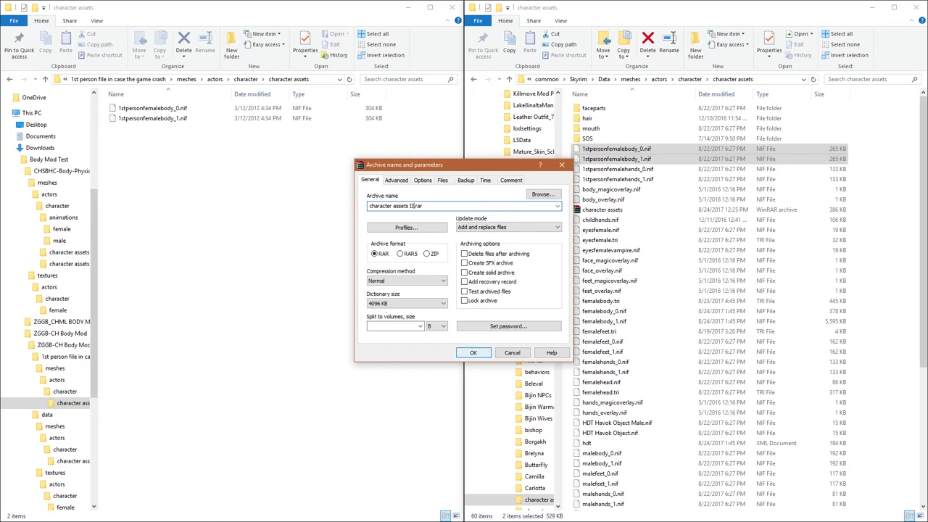
pyautogui.click(472, 352)
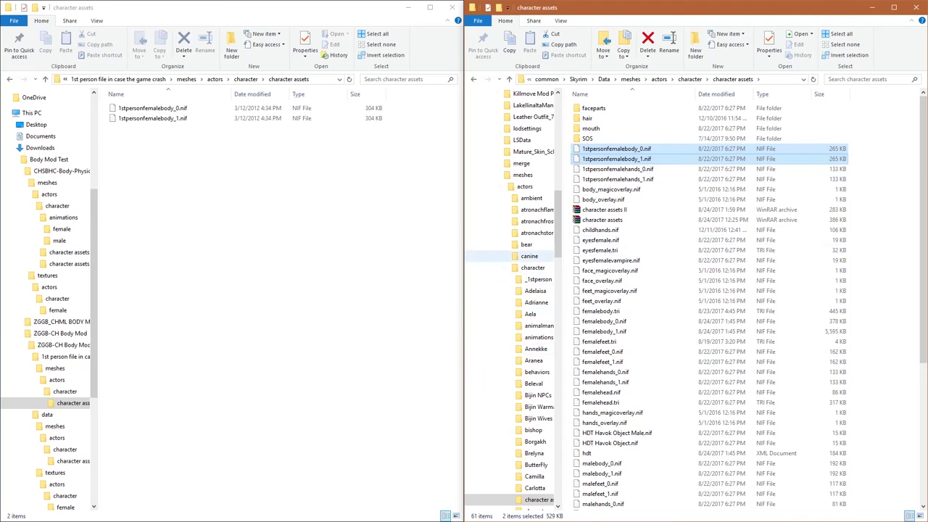
# Replace Skyrim's two 1stpersonfemalebody files with the mod's copies, and return to the inner ZGGB-CH Body Mod folder.
pyautogui.moveTo(140, 119); pyautogui.dragTo(627, 168)
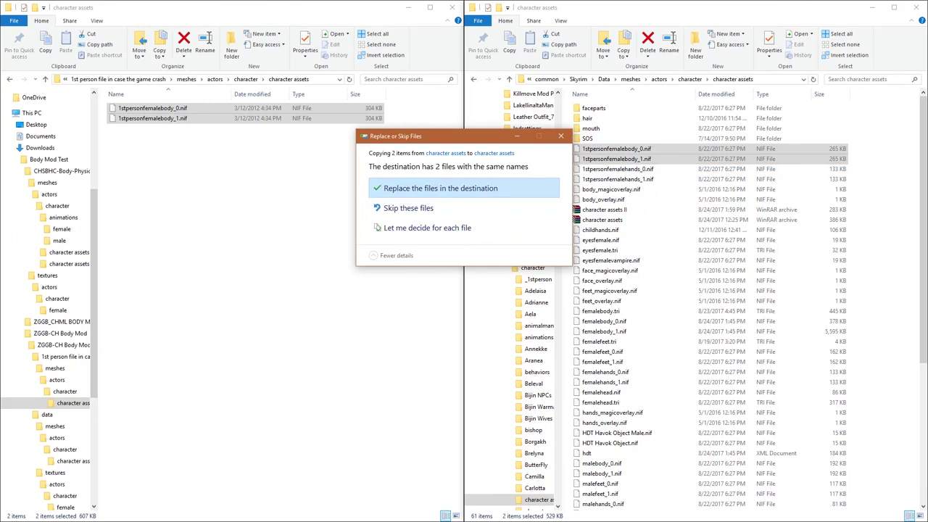
pyautogui.click(441, 187)
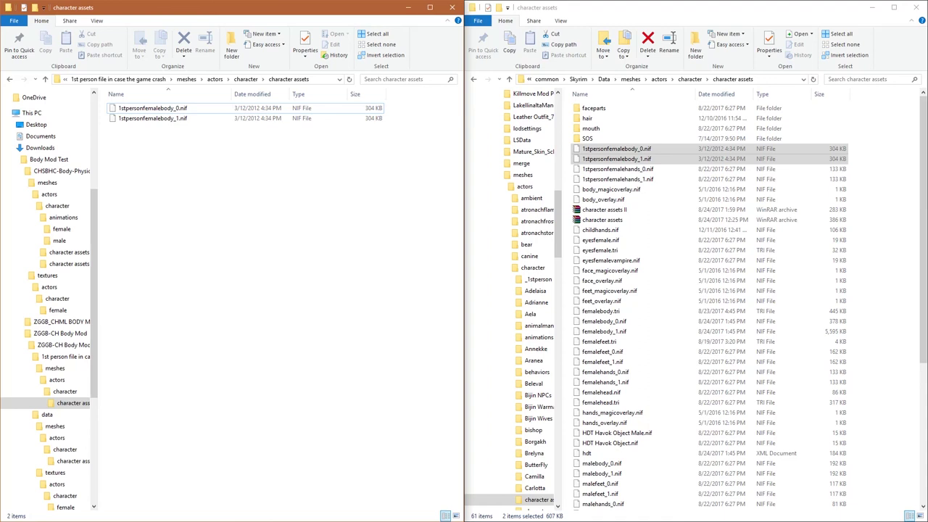
pyautogui.hotkey('alt', 'Up')
pyautogui.hotkey('alt', 'Up')
pyautogui.hotkey('alt', 'Up')
pyautogui.hotkey('alt', 'Up')
pyautogui.hotkey('alt', 'Up')
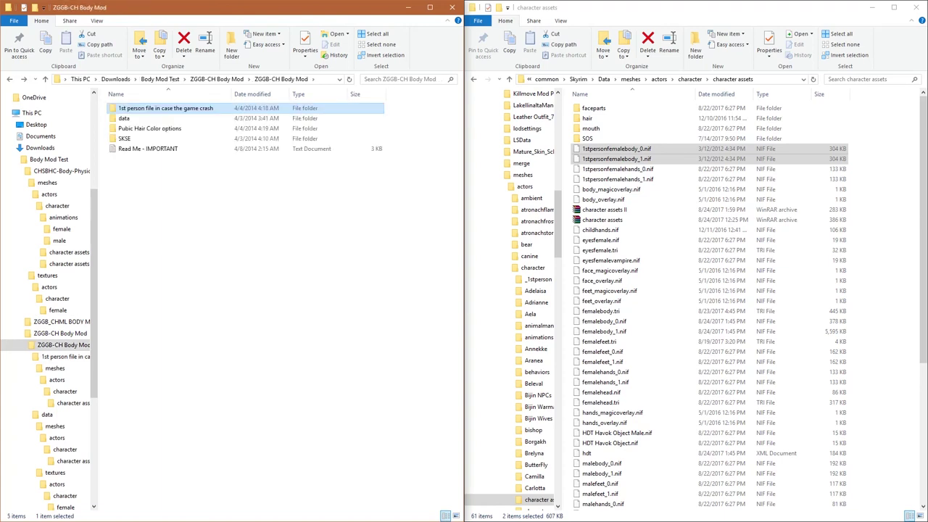
pyautogui.hotkey('ctrl', 'space')
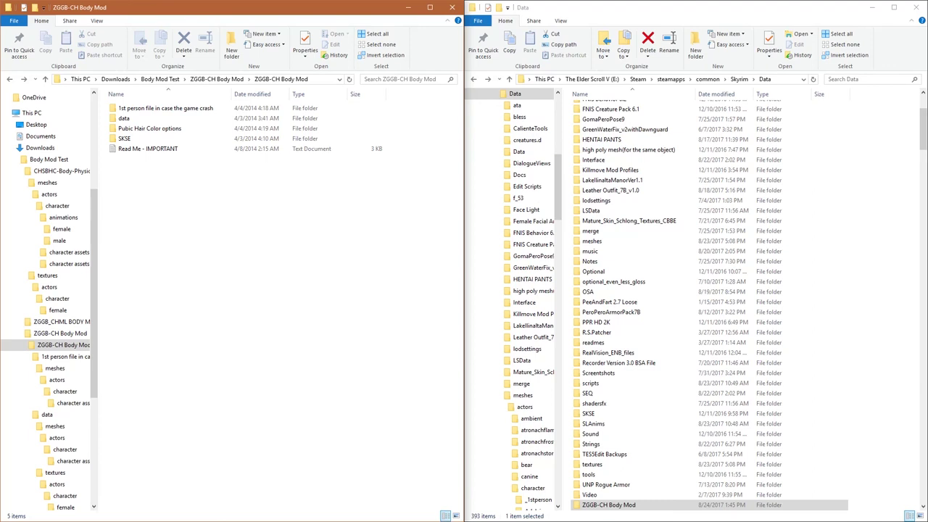
# Locate the ZGGB-CH Body Mod archive in Body Mod Test, and reopen the inner folder of its extracted copy.
pyautogui.press('BackSpace')
pyautogui.press('BackSpace')
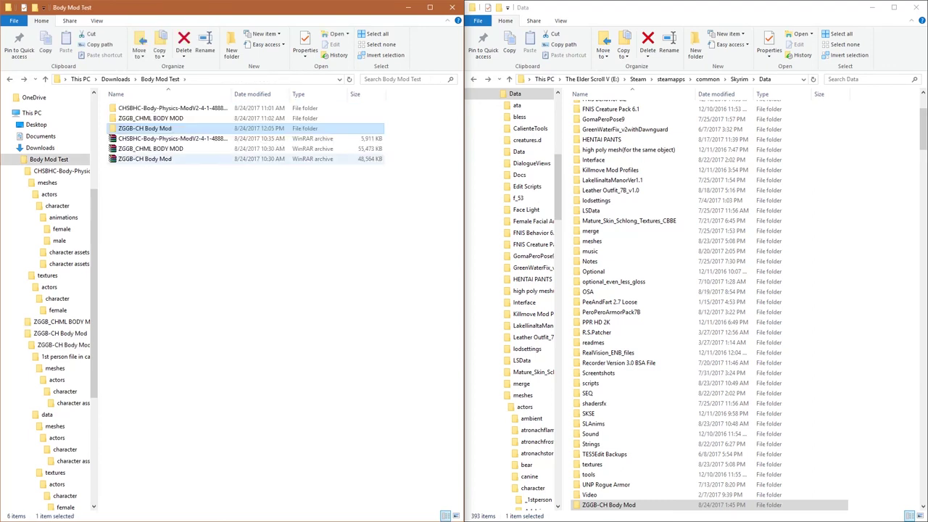
pyautogui.click(145, 158)
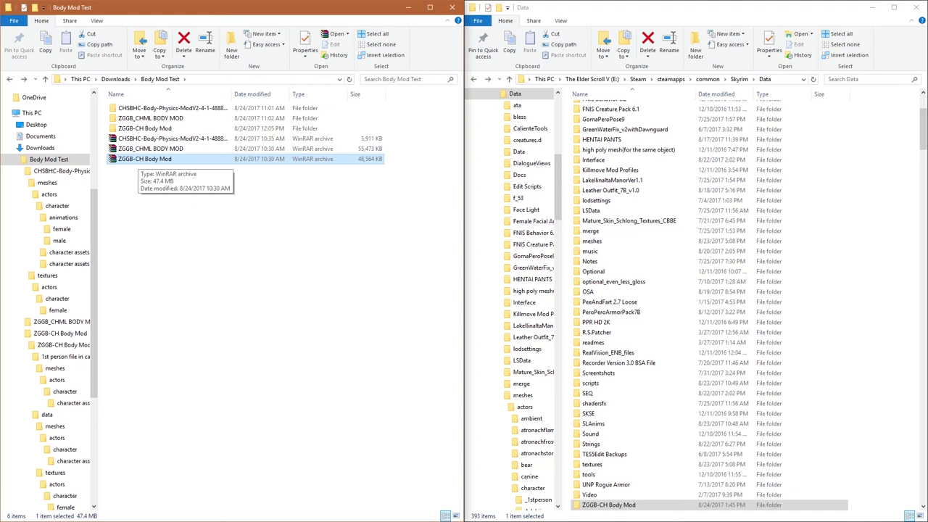
pyautogui.press('Up')
pyautogui.press('Up')
pyautogui.press('Up')
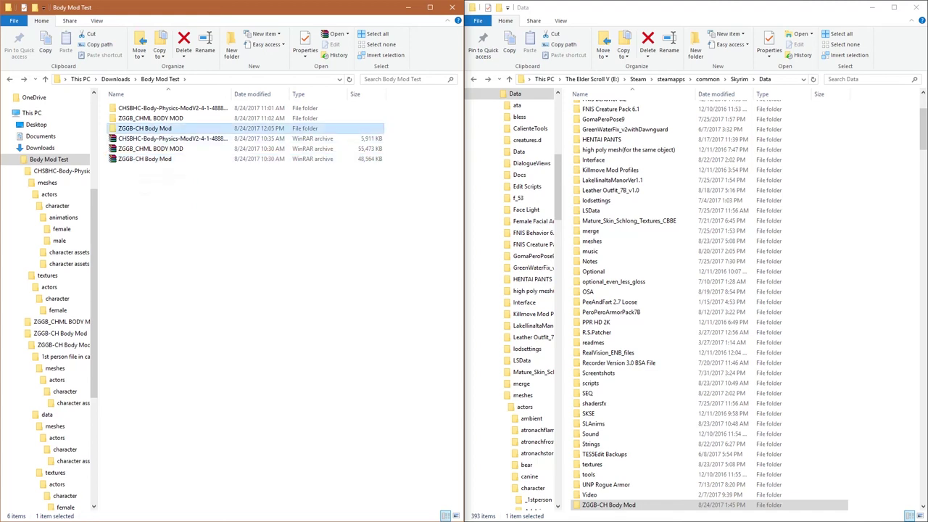
pyautogui.press('Return')
pyautogui.press('Down')
pyautogui.press('Return')
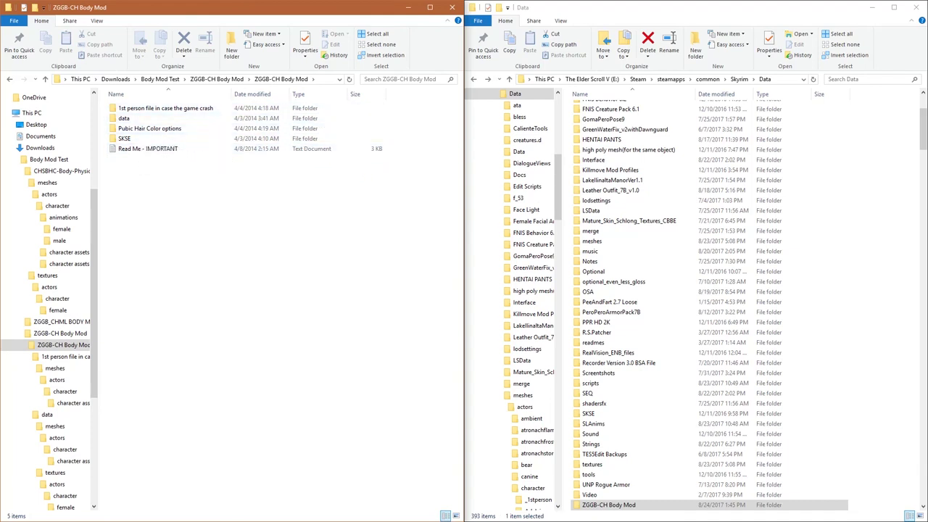
# Compare the contents of the ZGGB-CH Body Mod folder in Skyrim's Data folder with the extracted mod folder.
pyautogui.scroll(-5, 747, 304)
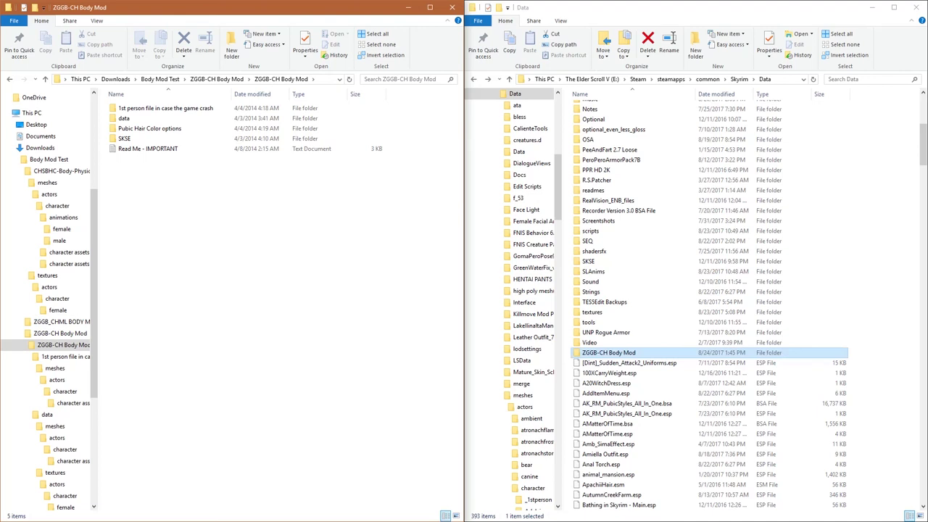
pyautogui.doubleClick(623, 352)
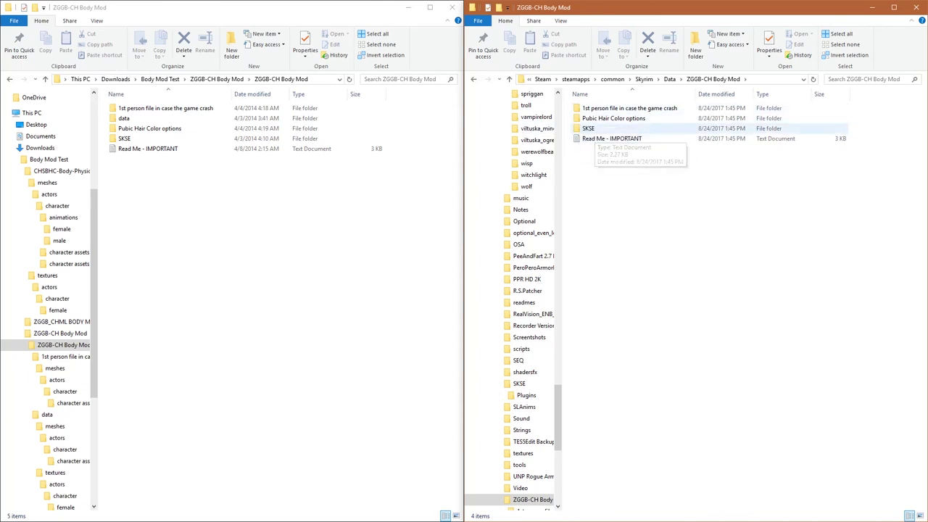
pyautogui.press('BackSpace')
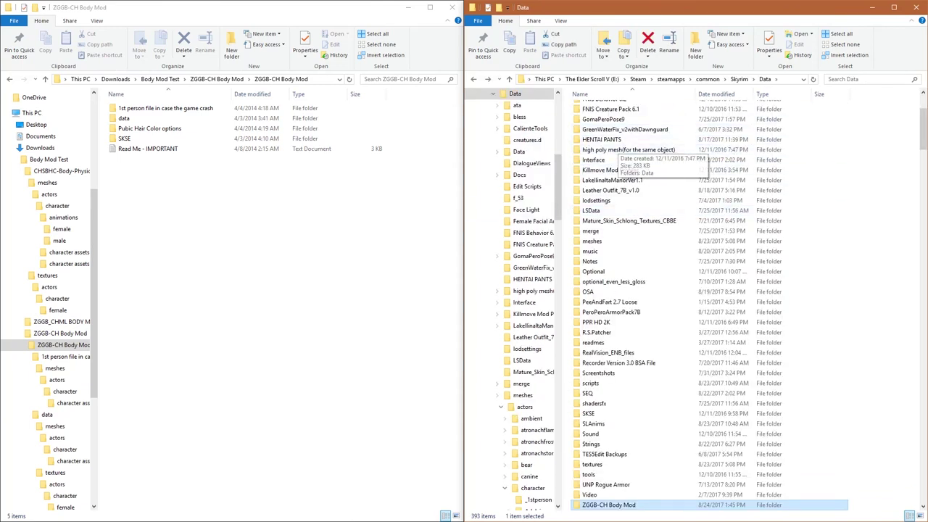
pyautogui.doubleClick(124, 119)
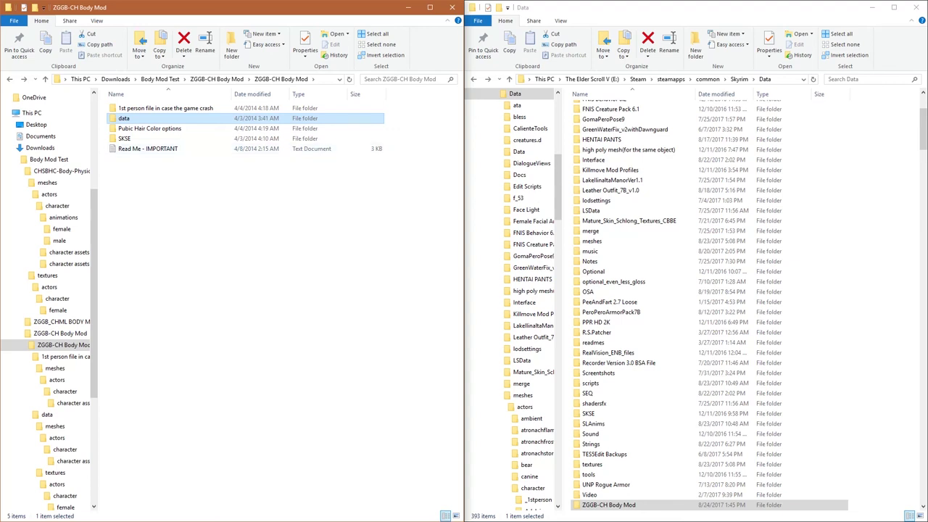
pyautogui.click(671, 504)
pyautogui.press('Return')
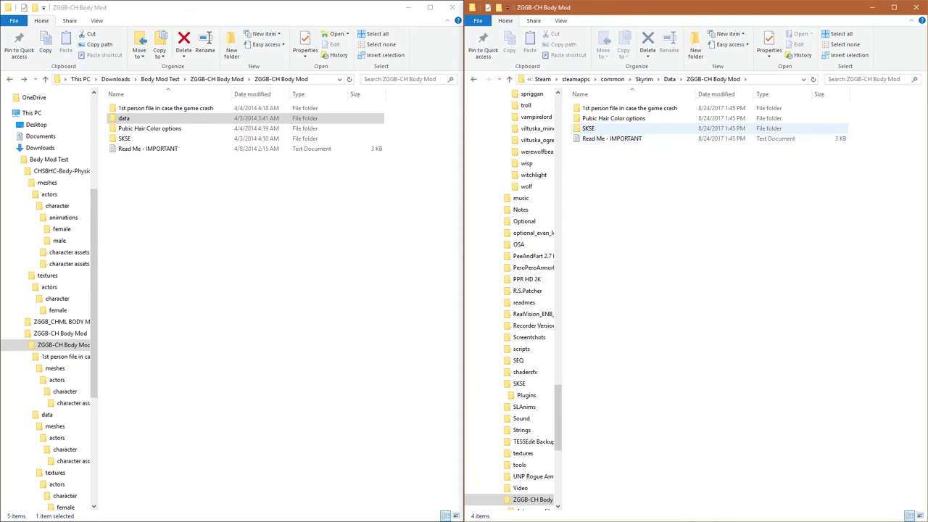
pyautogui.click(587, 128)
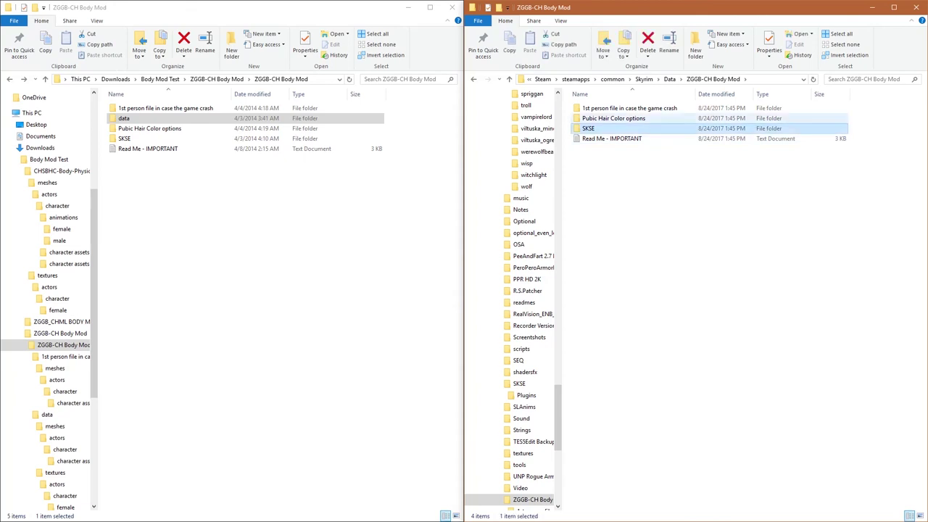
pyautogui.click(613, 118)
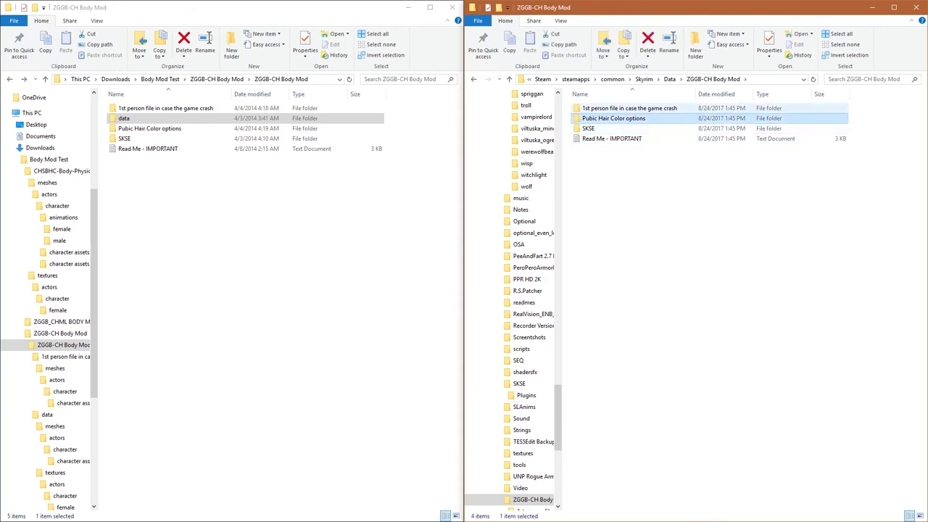
pyautogui.click(628, 108)
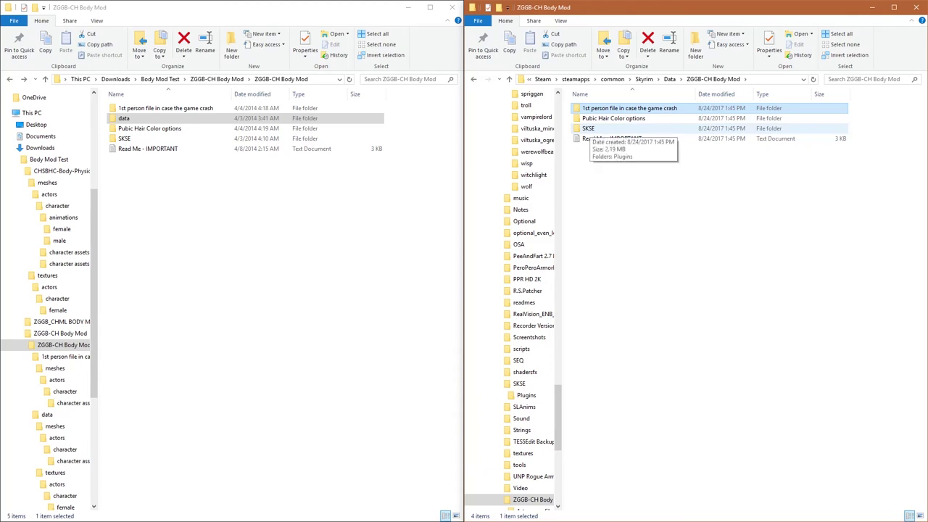
# Open the SKSE\Plugins folder inside Skyrim's Data folder.
pyautogui.hotkey('alt', 'Up')
pyautogui.hotkey('alt', 'Up')
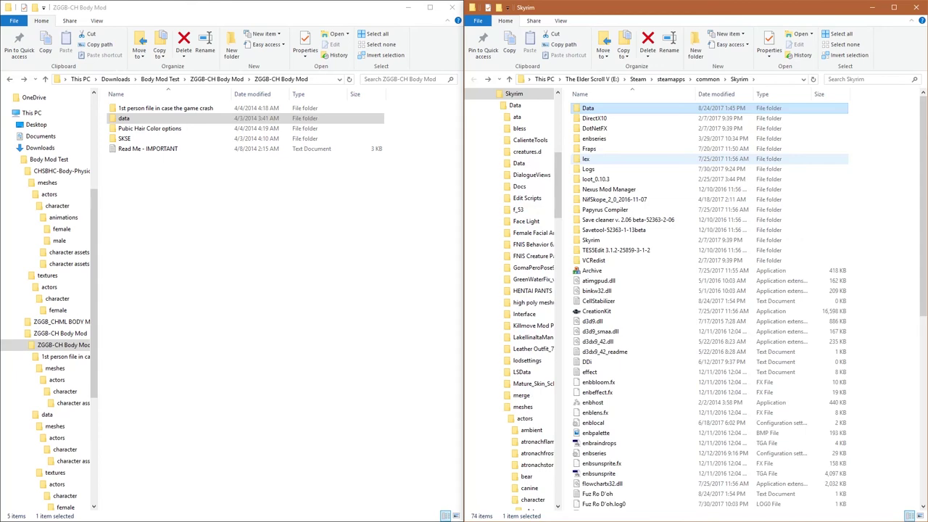
pyautogui.press('Return')
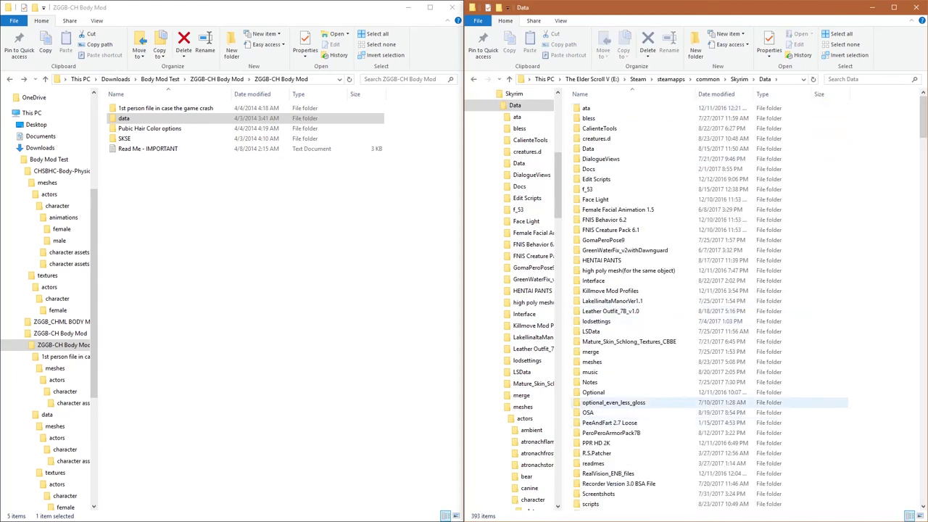
pyautogui.scroll(-3, 616, 407)
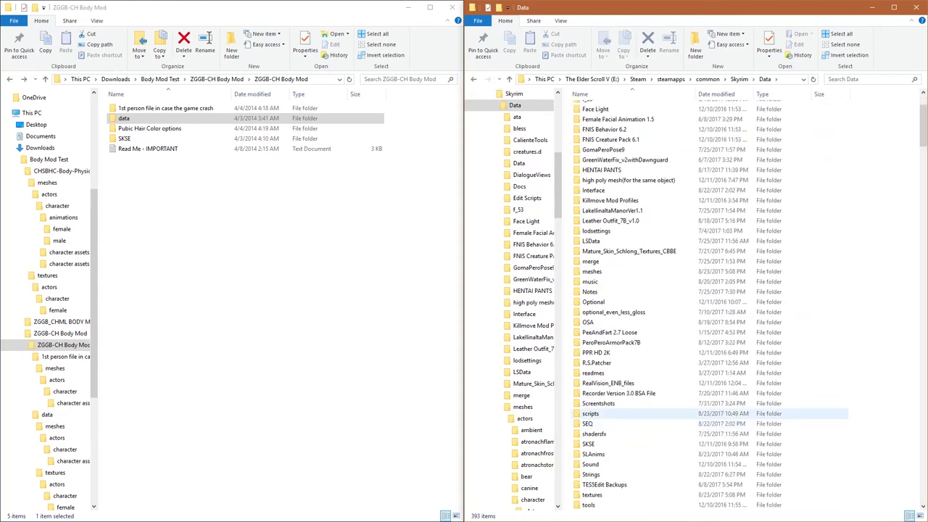
pyautogui.doubleClick(590, 444)
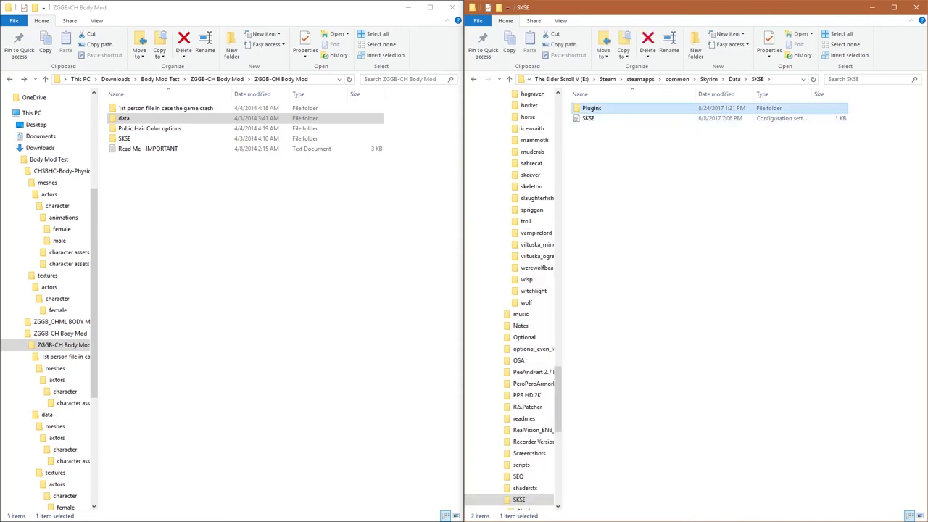
pyautogui.doubleClick(592, 108)
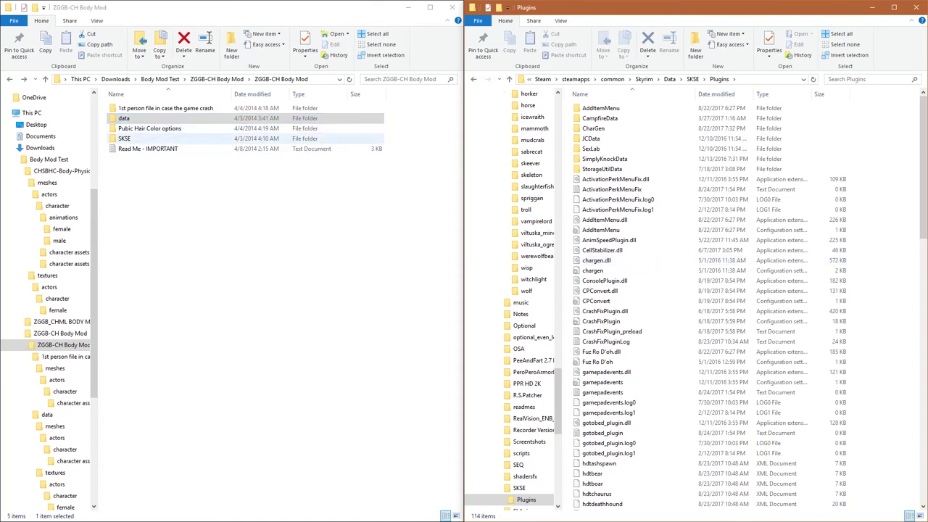
# Inspect the extracted mod's data folder and its "1st person file in case the game crash" folder.
pyautogui.click(145, 118)
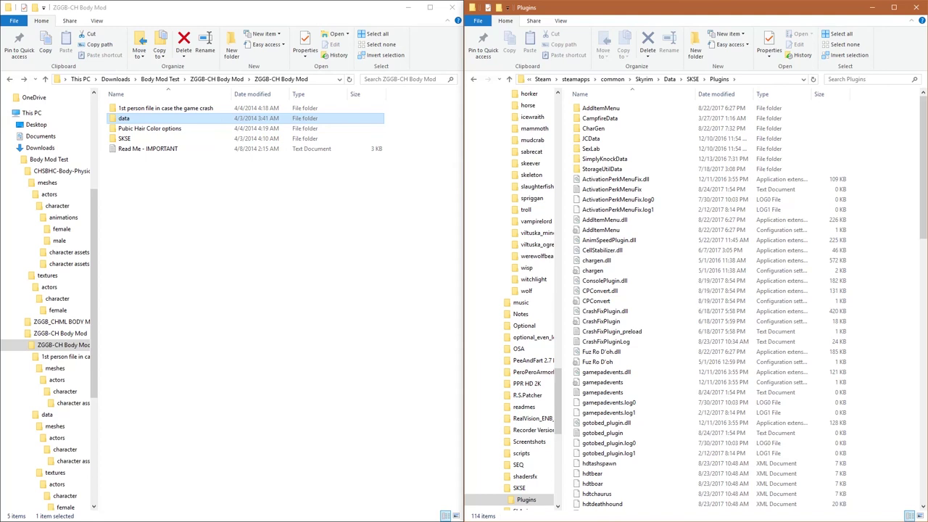
pyautogui.press('Return')
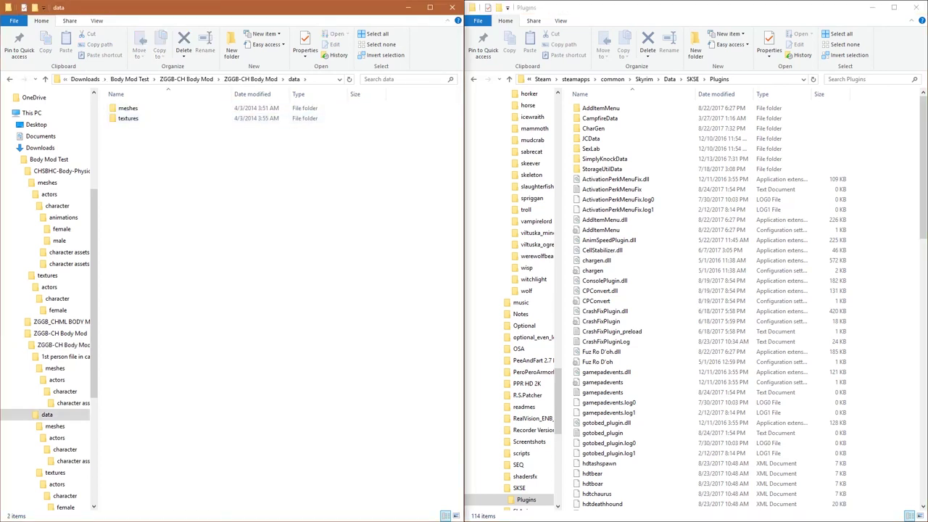
pyautogui.press('BackSpace')
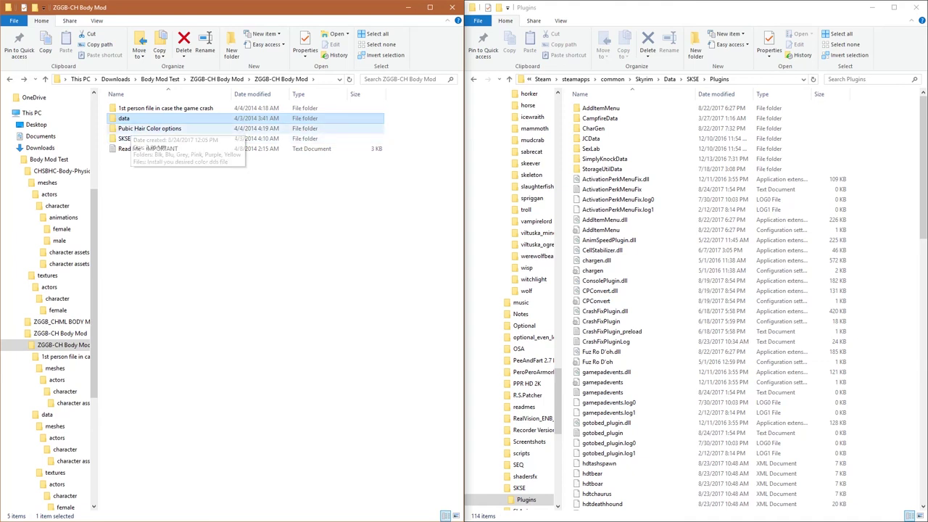
pyautogui.click(165, 108)
pyautogui.press('Return')
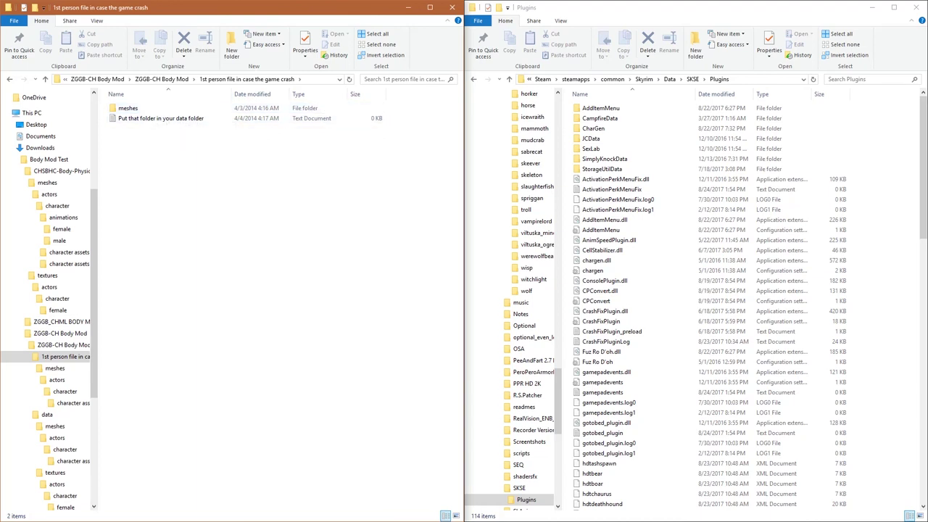
pyautogui.press('BackSpace')
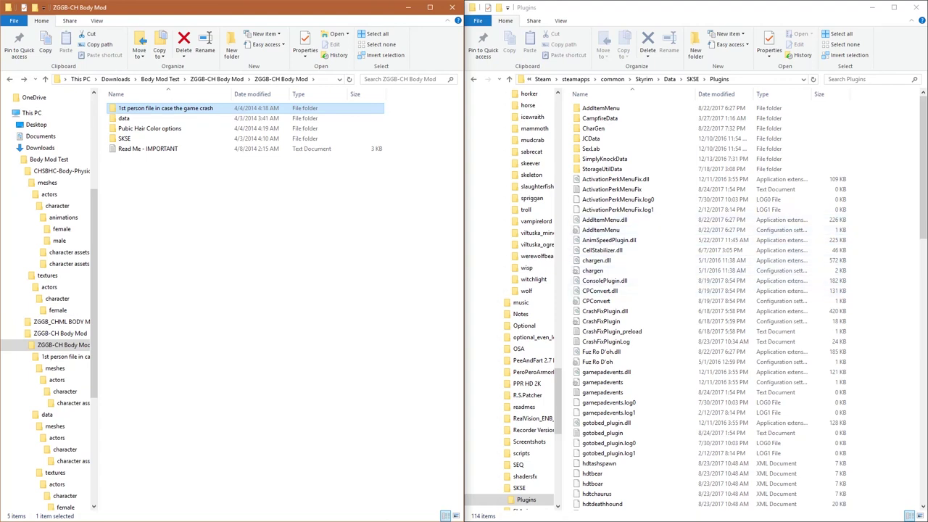
# Copy hdtPhysicsExtensions.dll and hdtPhysicsExtensionsDefaultBBP from the mod's SKSE\Plugins folder into Skyrim's Plugins folder, replacing the existing files.
pyautogui.click(217, 181)
pyautogui.doubleClick(125, 139)
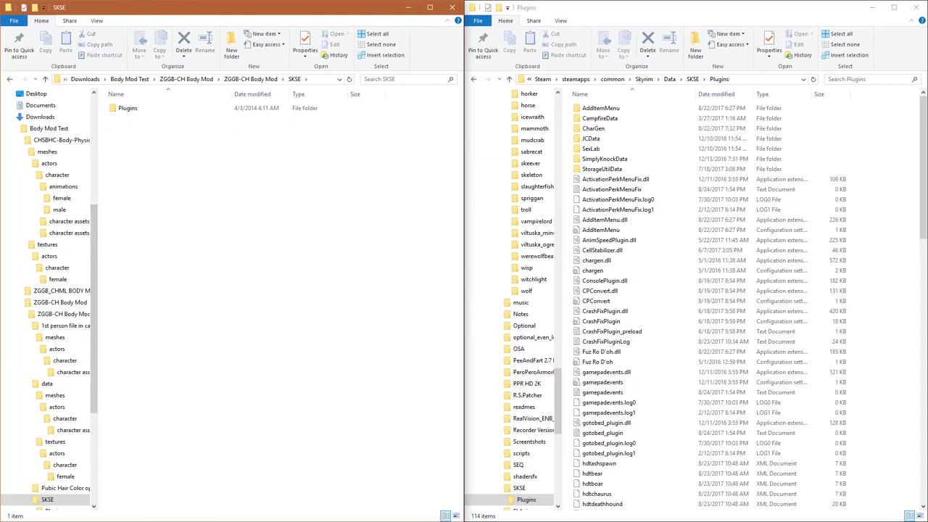
pyautogui.doubleClick(127, 108)
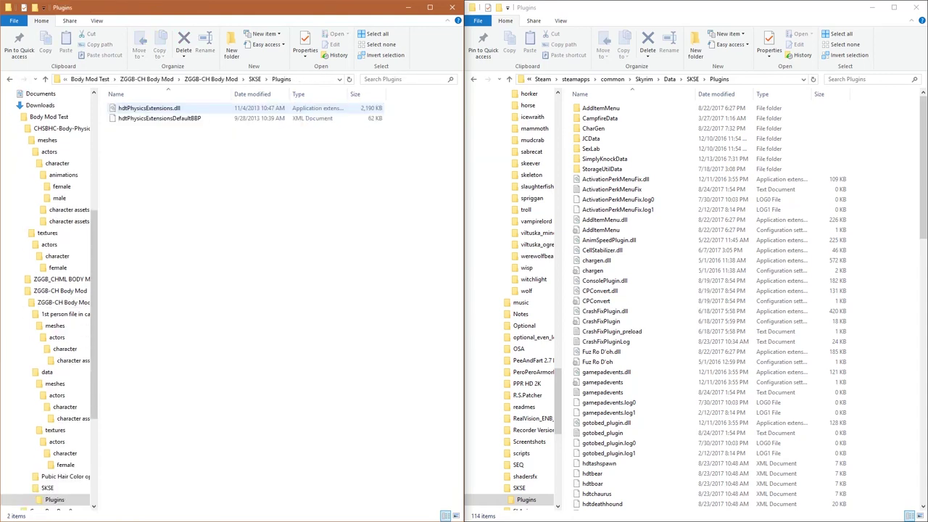
pyautogui.scroll(-11, 616, 354)
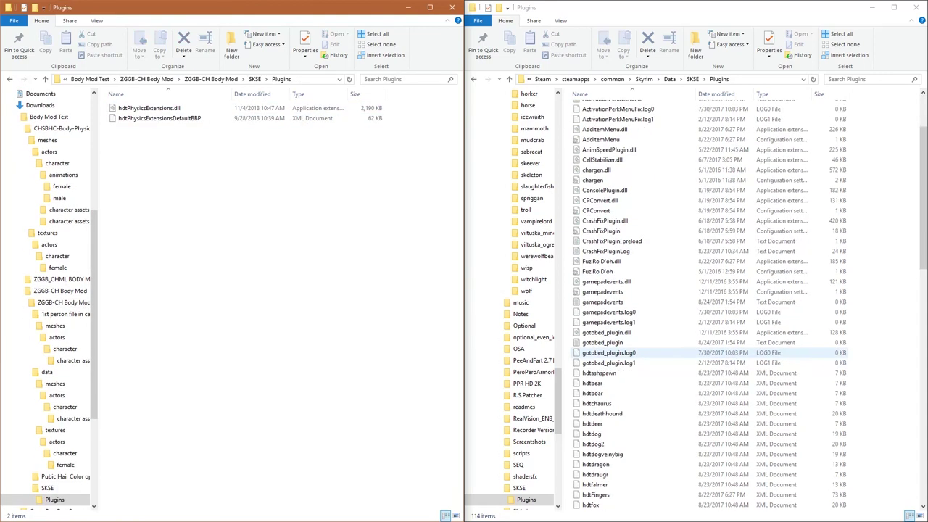
pyautogui.scroll(-5, 616, 354)
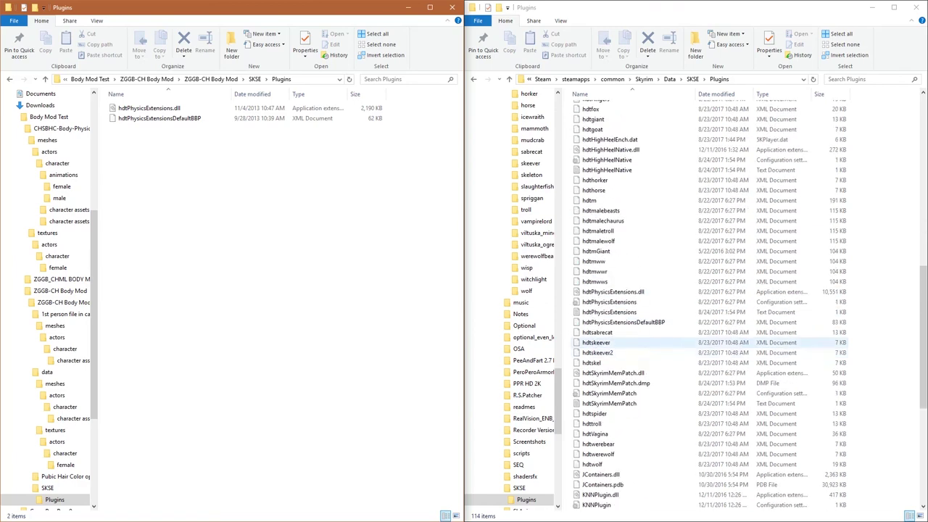
pyautogui.scroll(-9, 616, 332)
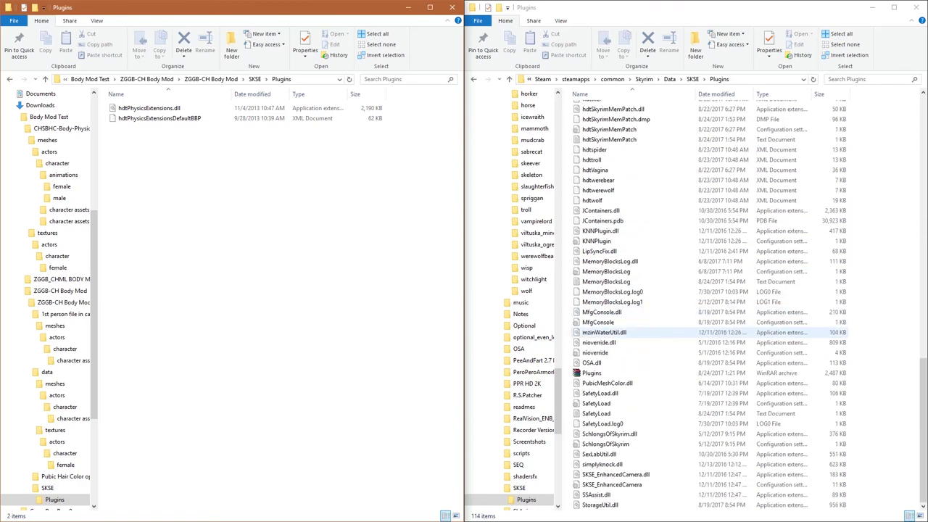
pyautogui.scroll(6, 616, 332)
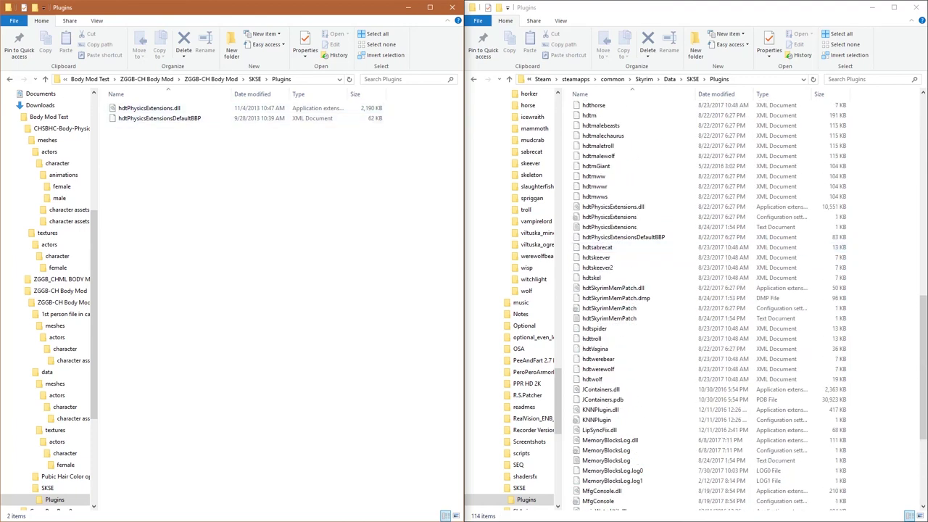
pyautogui.moveTo(196, 135); pyautogui.dragTo(634, 333)
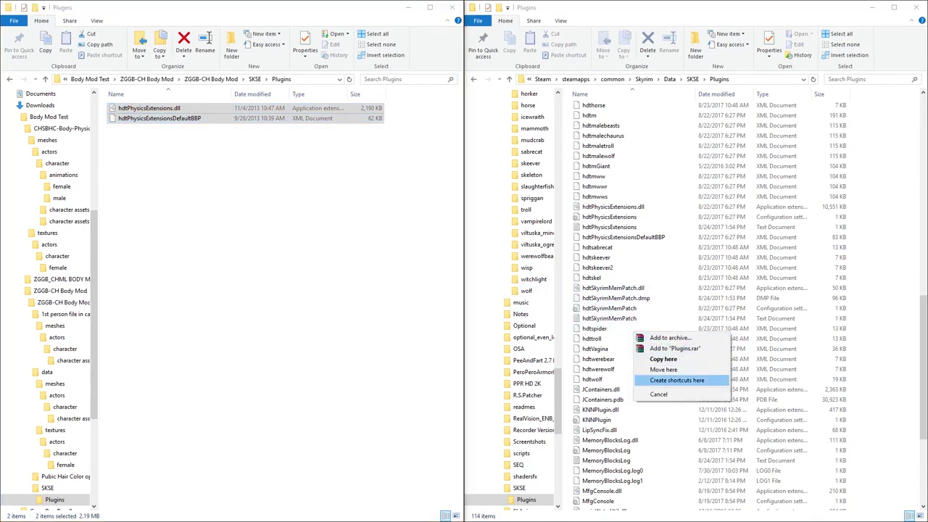
pyautogui.click(663, 359)
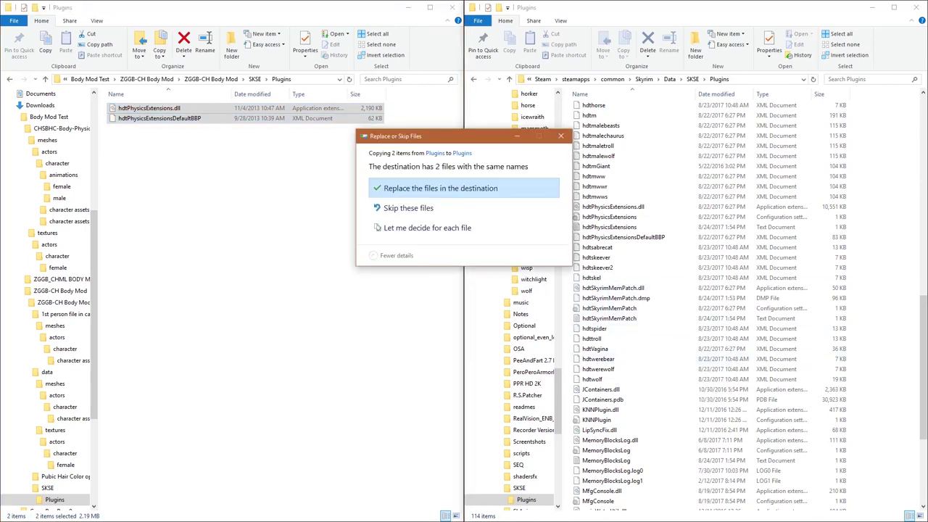
pyautogui.click(435, 187)
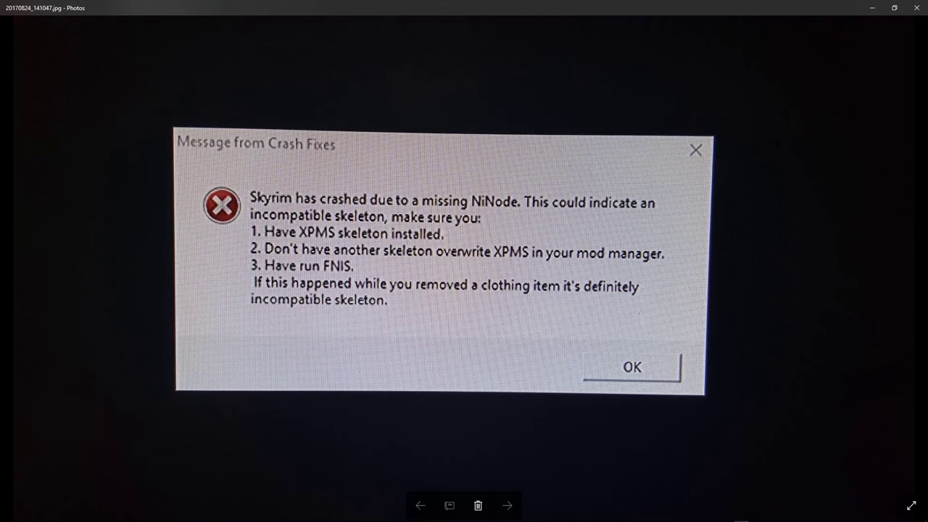
# Leave the Crash Fixes error photo and show the XP32 Maximum Skeleton files page in the browser.
pyautogui.click(893, 8)
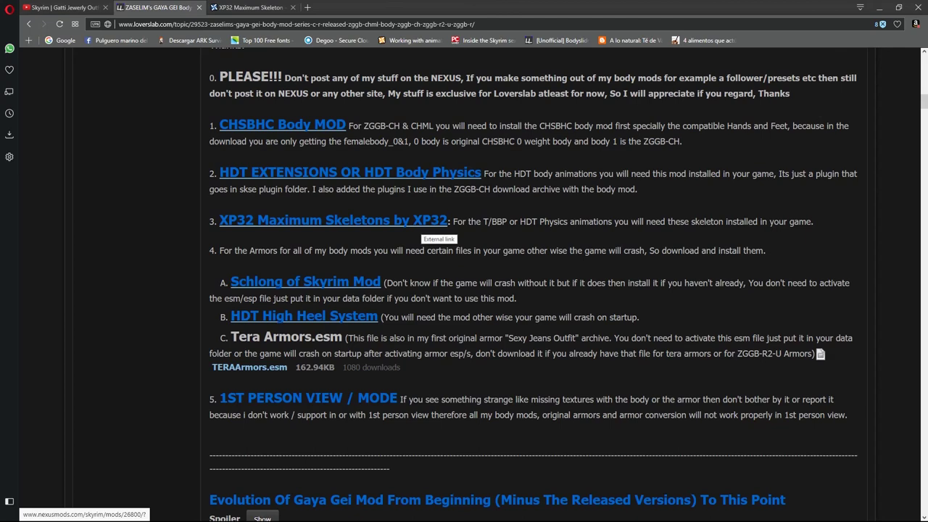
pyautogui.click(250, 7)
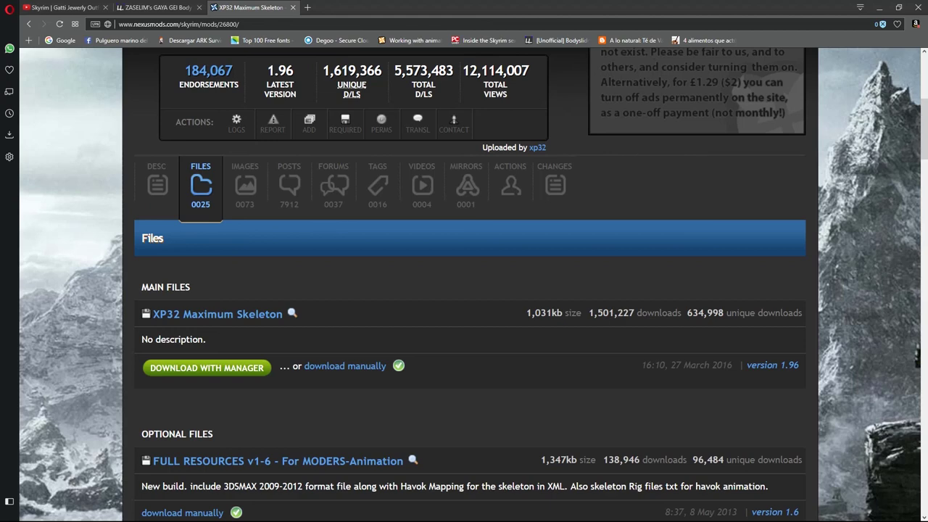
# Run Generate FNIS for Users to update the FNIS behavior with the "SKELETON Arm Fix" patch ticked, and exit it.
pyautogui.press('super')
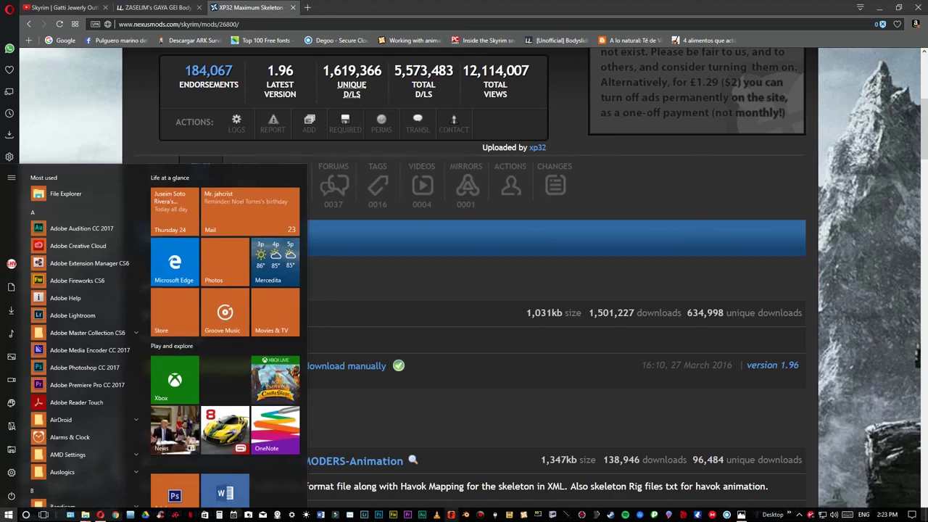
pyautogui.press('super')
pyautogui.press('Return')
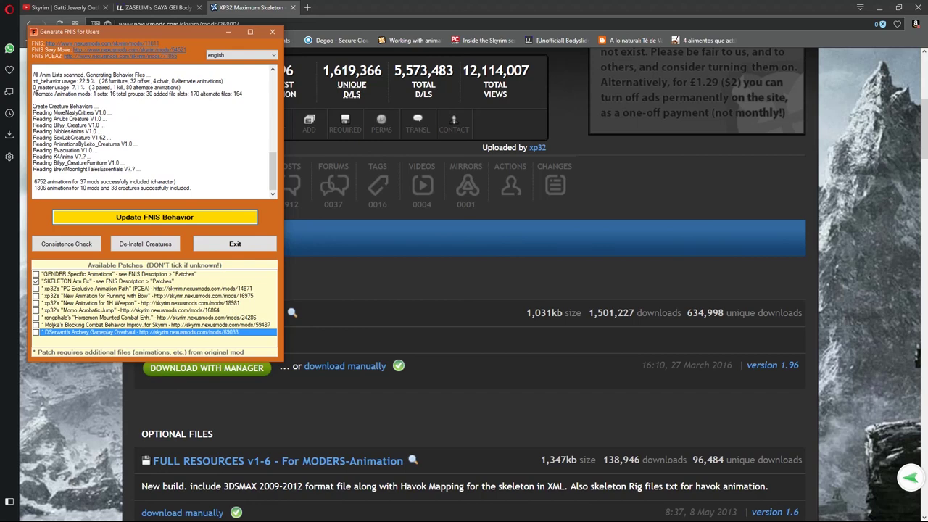
pyautogui.moveTo(109, 31); pyautogui.dragTo(432, 85)
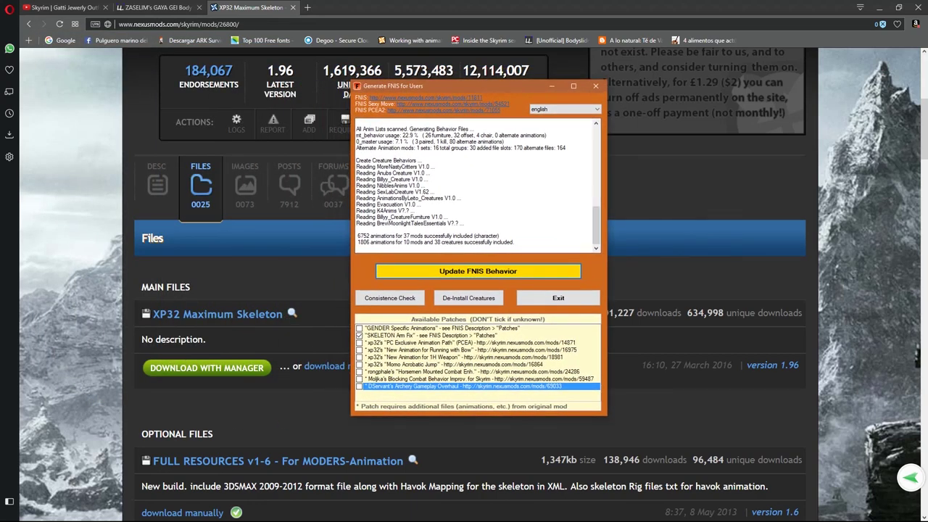
pyautogui.click(558, 298)
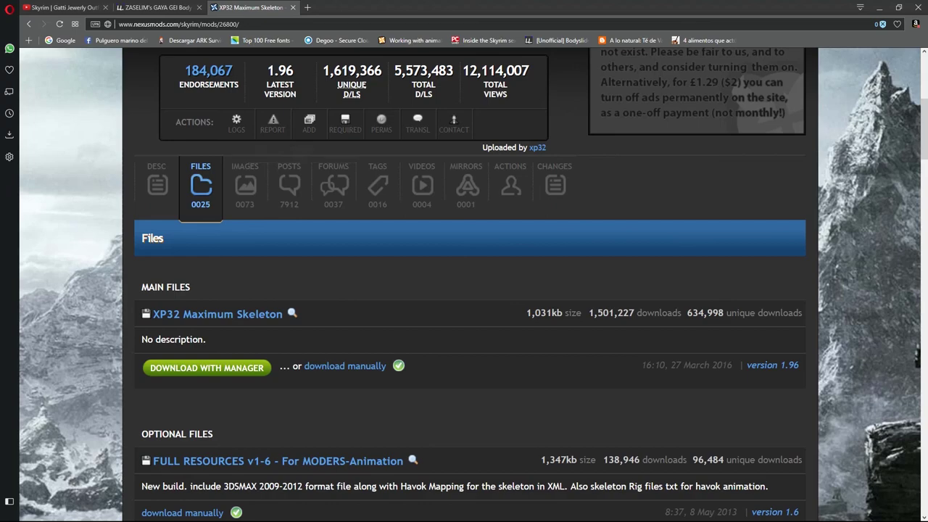
# Read through the XP32 Maximum Skeleton mod's description, including its requirements and FAQ.
pyautogui.click(157, 182)
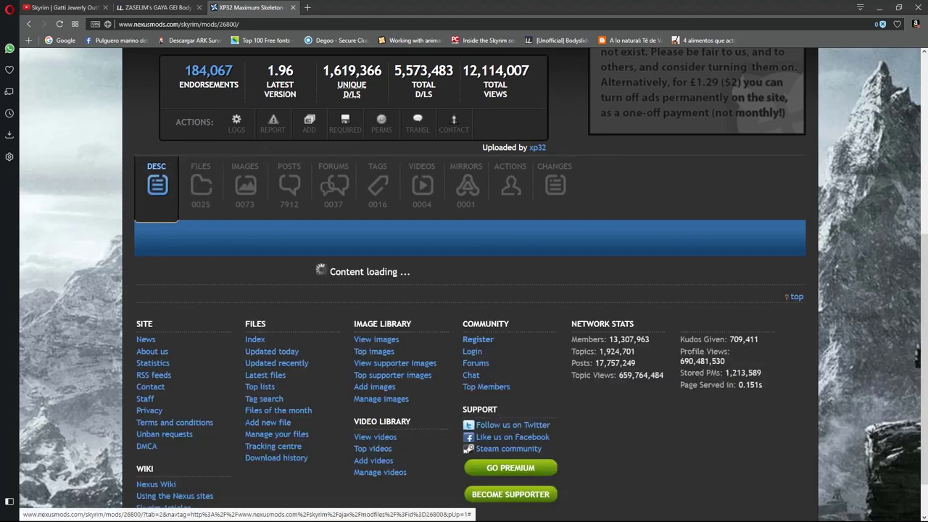
pyautogui.scroll(-12, 469, 283)
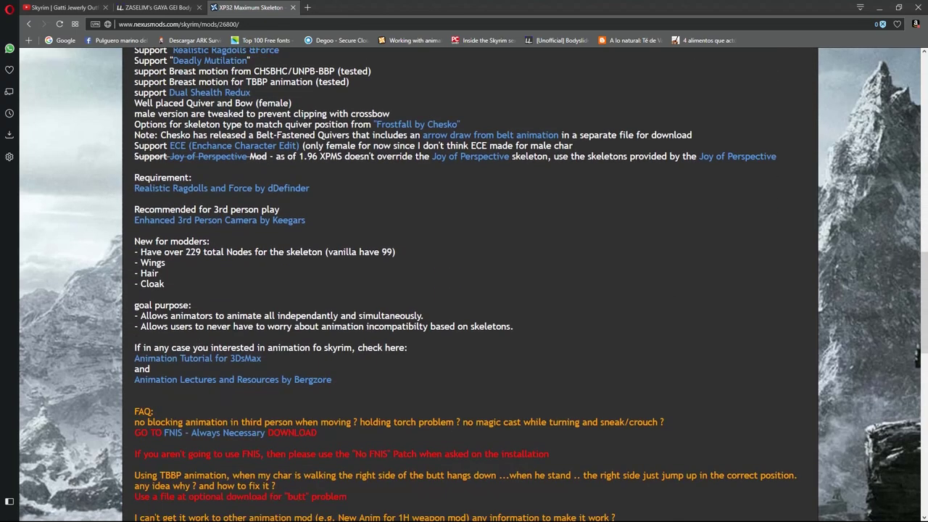